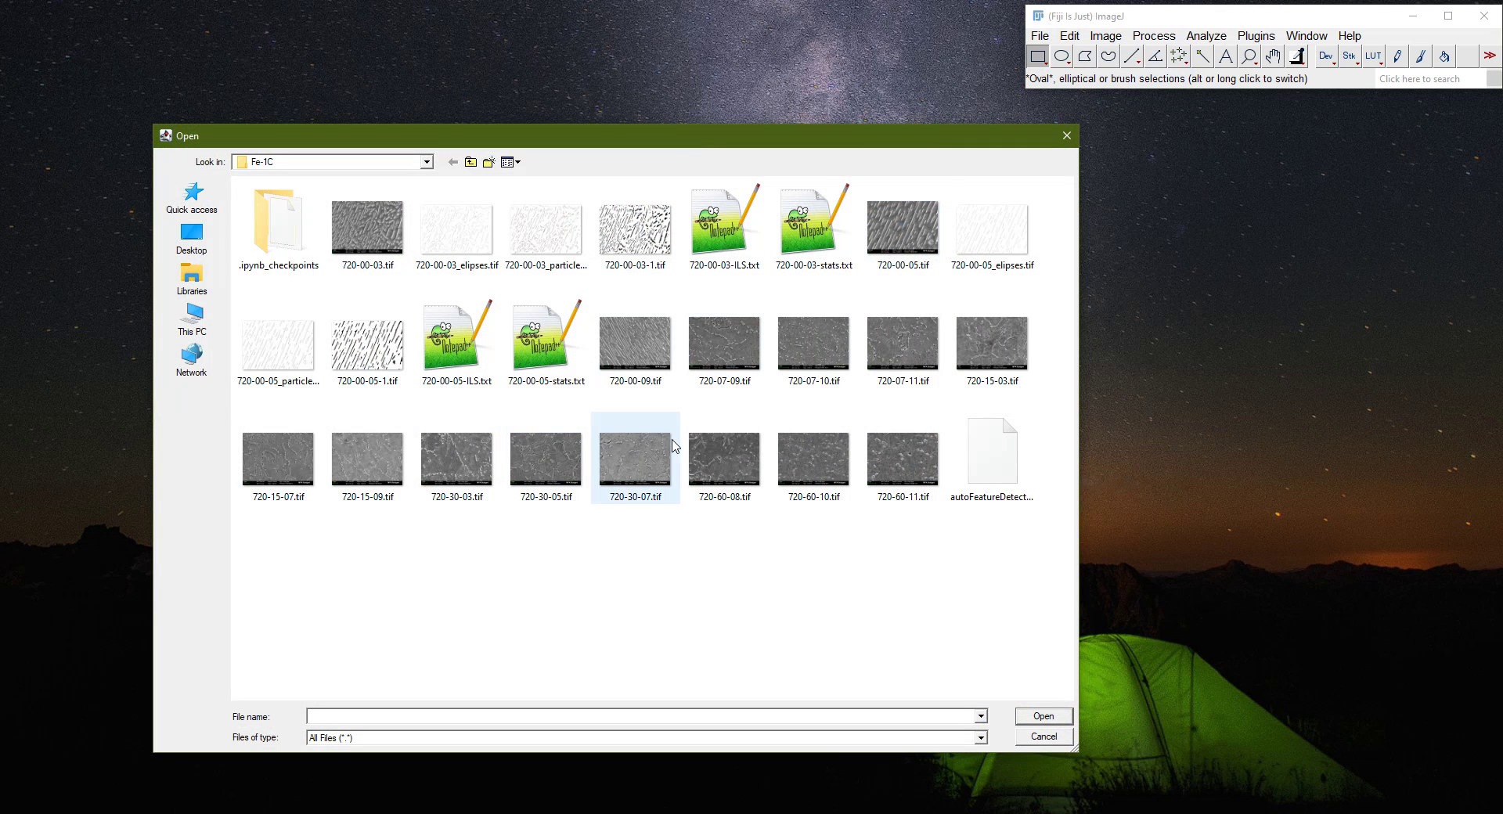
# - Open the micrograph 720-00-09.tif from the Fe-1C folder and place its window clear of the screen edge
pyautogui.doubleClick(639, 381)
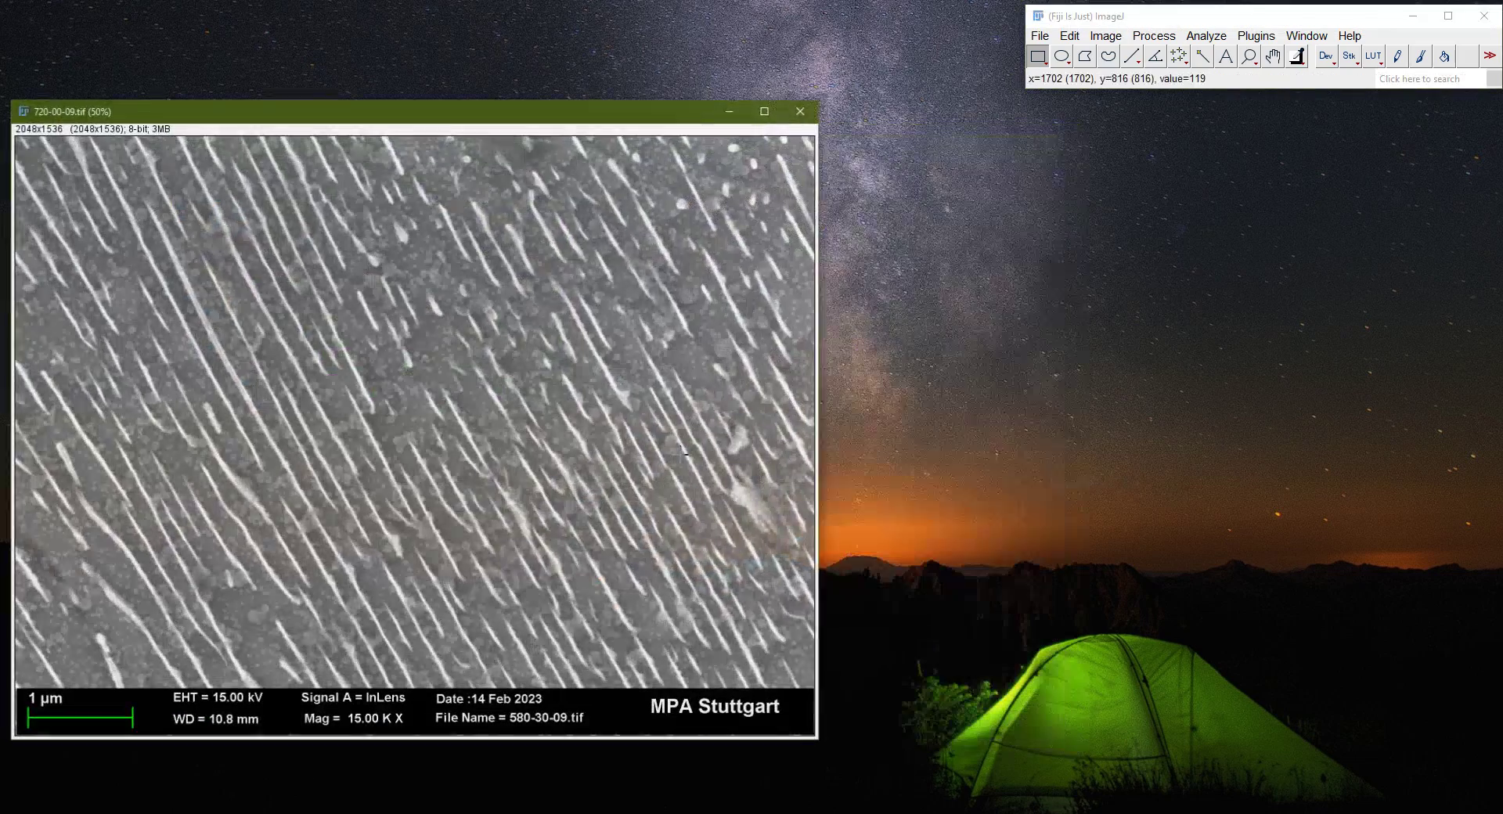
pyautogui.moveTo(471, 123); pyautogui.dragTo(529, 115)
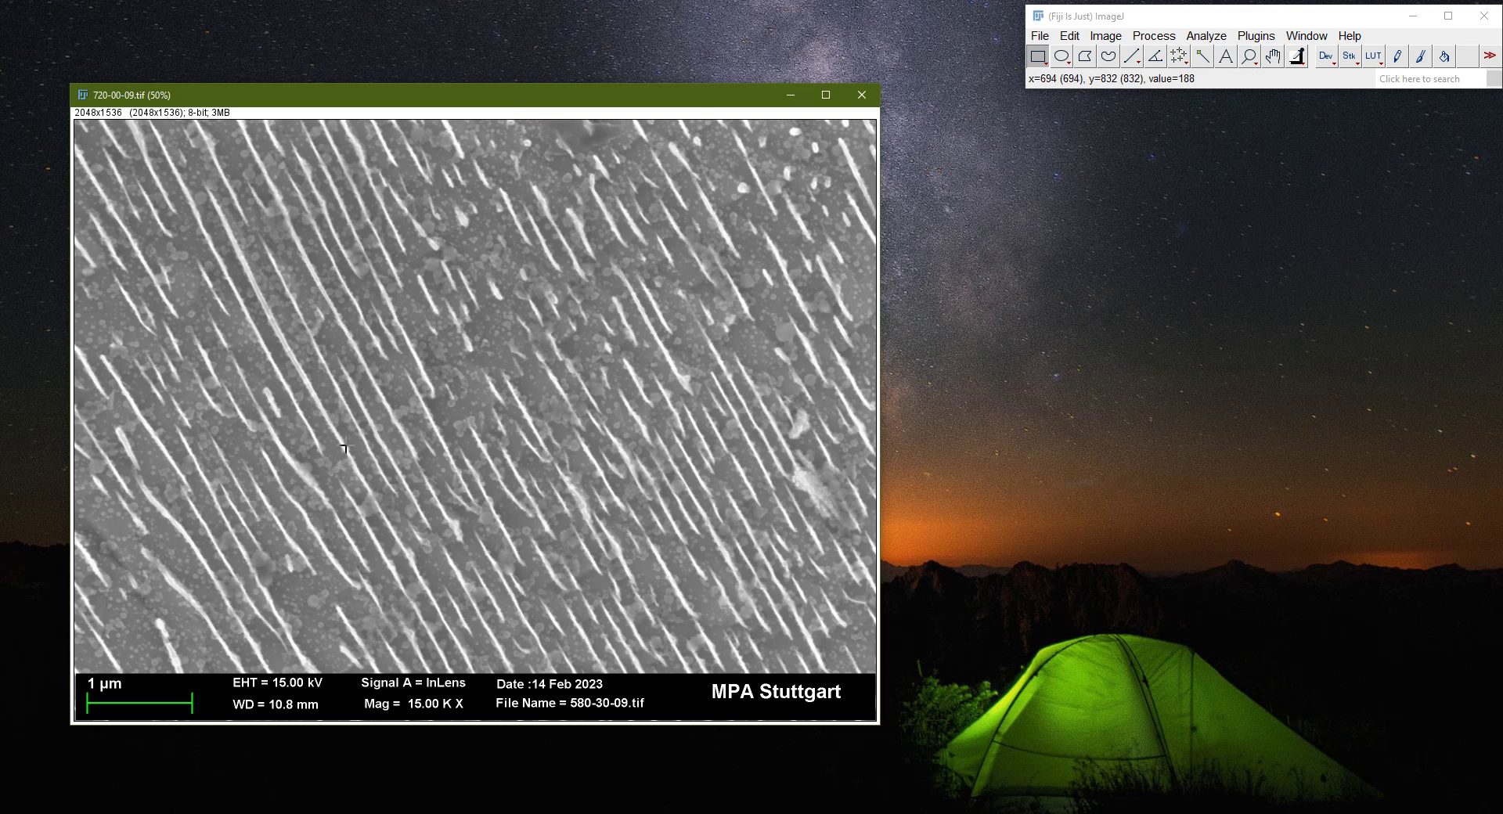
pyautogui.press('XF86AudioRaiseVolume')
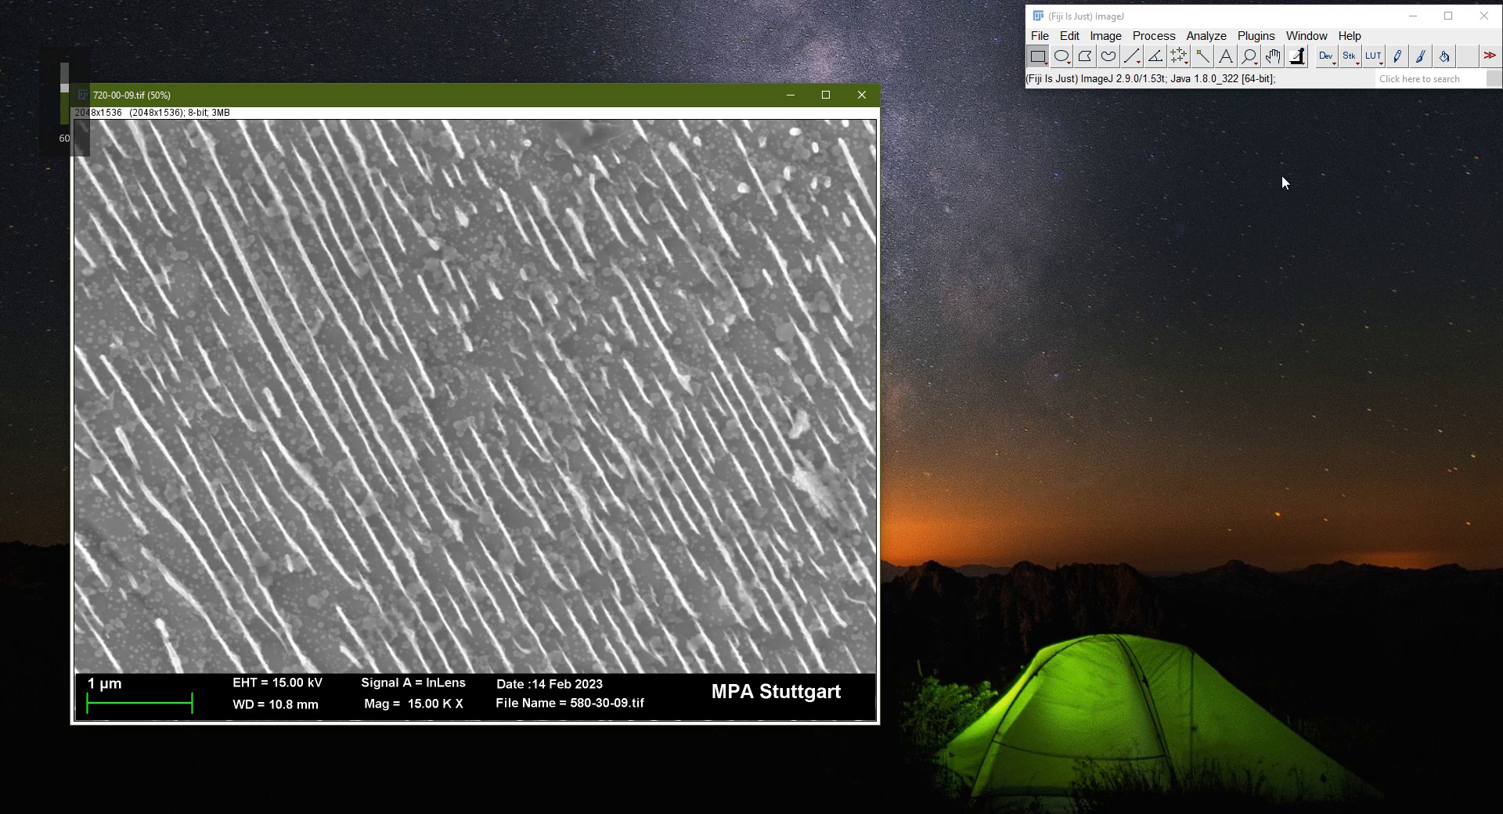
# - Draw a straight line selection about 271 pixels long along the full 1 µm scale bar
pyautogui.click(1135, 61)
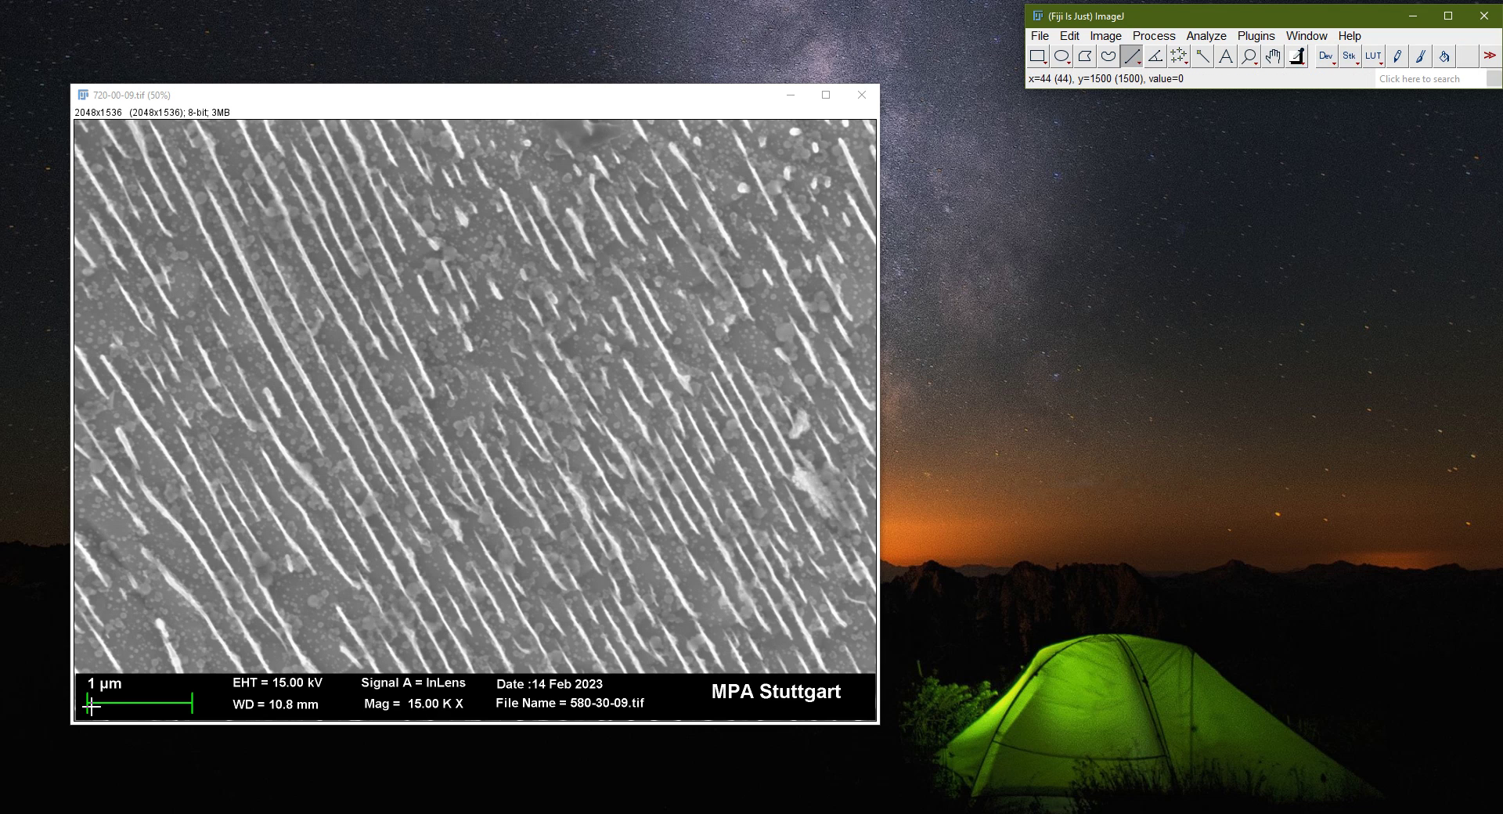
pyautogui.scroll(5, 91, 706)
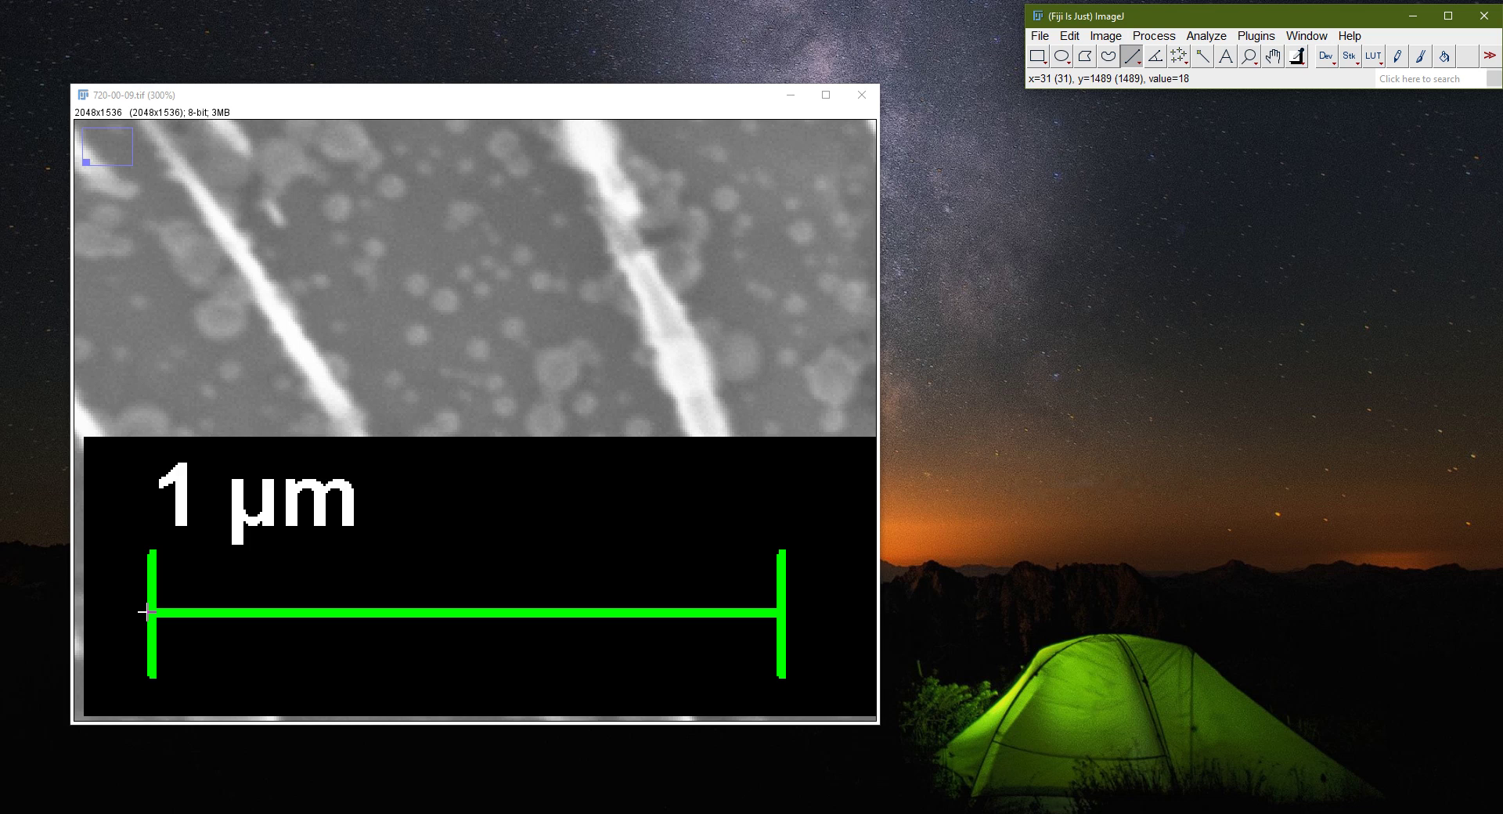
pyautogui.moveTo(148, 612); pyautogui.dragTo(784, 613)
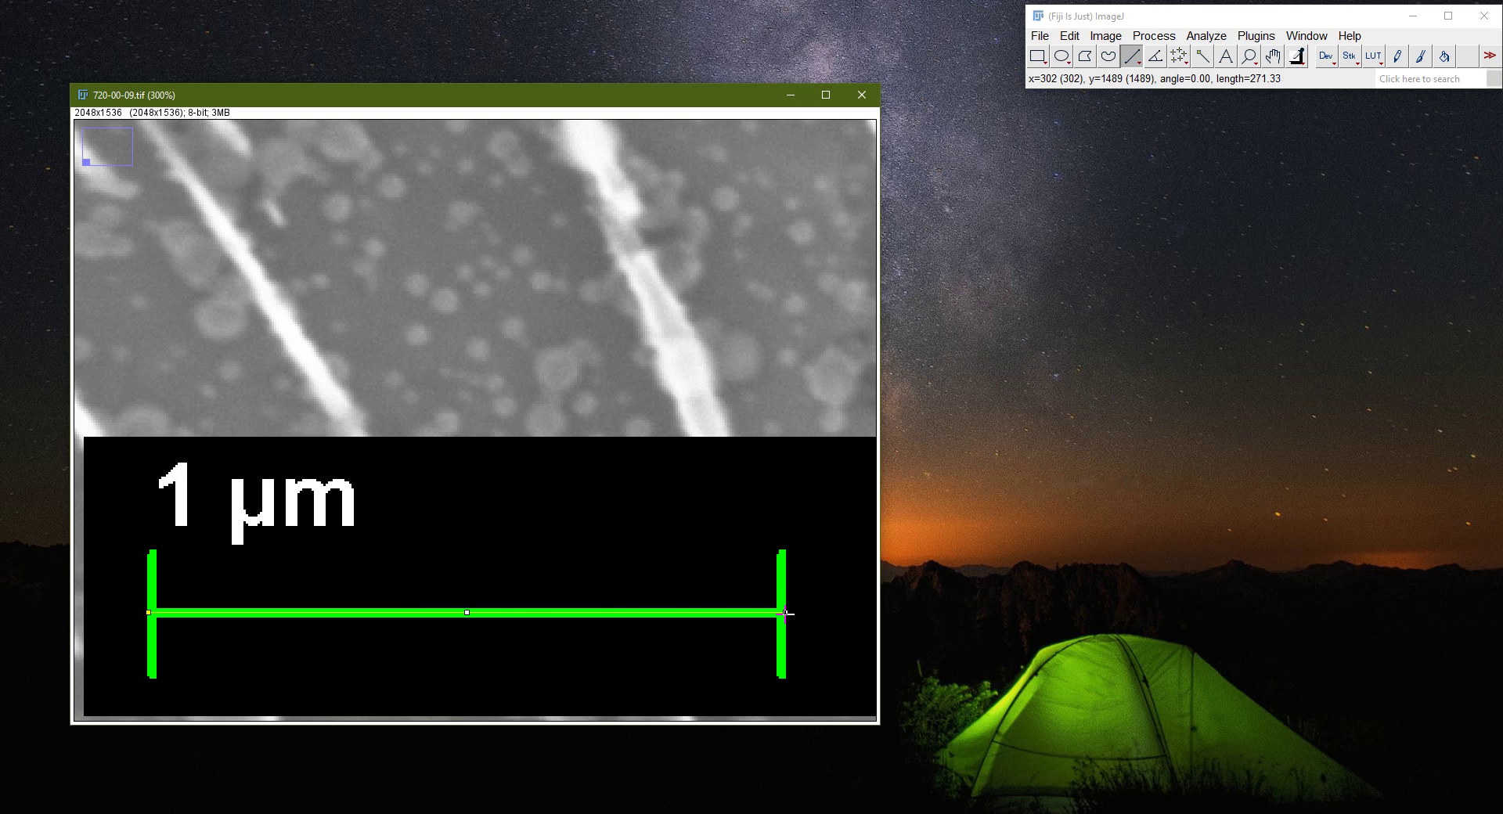
pyautogui.moveTo(786, 613); pyautogui.dragTo(786, 612)
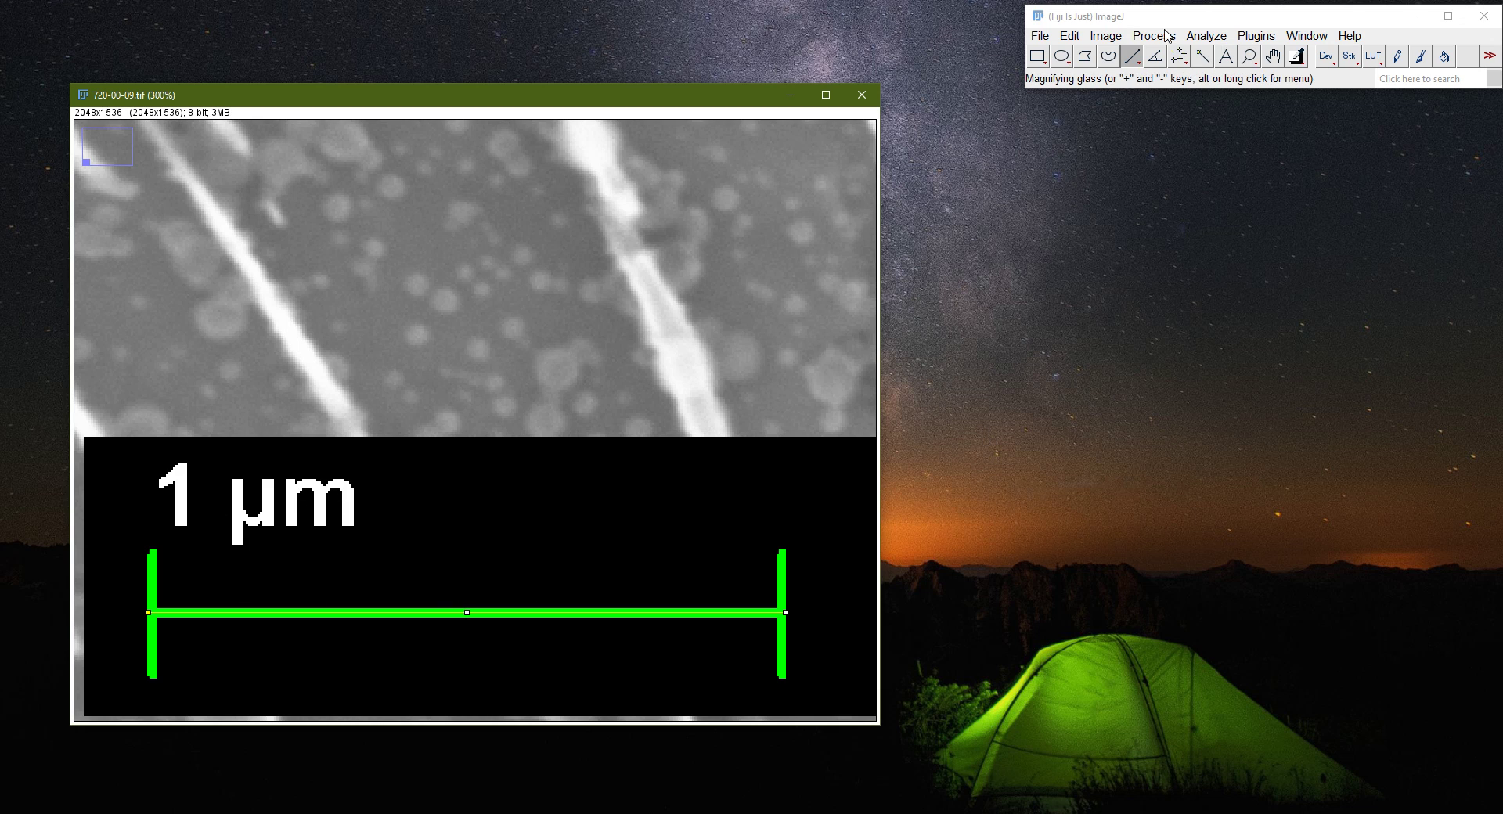
# - Set the image scale from the drawn line with a known distance of 1000 and nm as the unit of length
pyautogui.click(1206, 36)
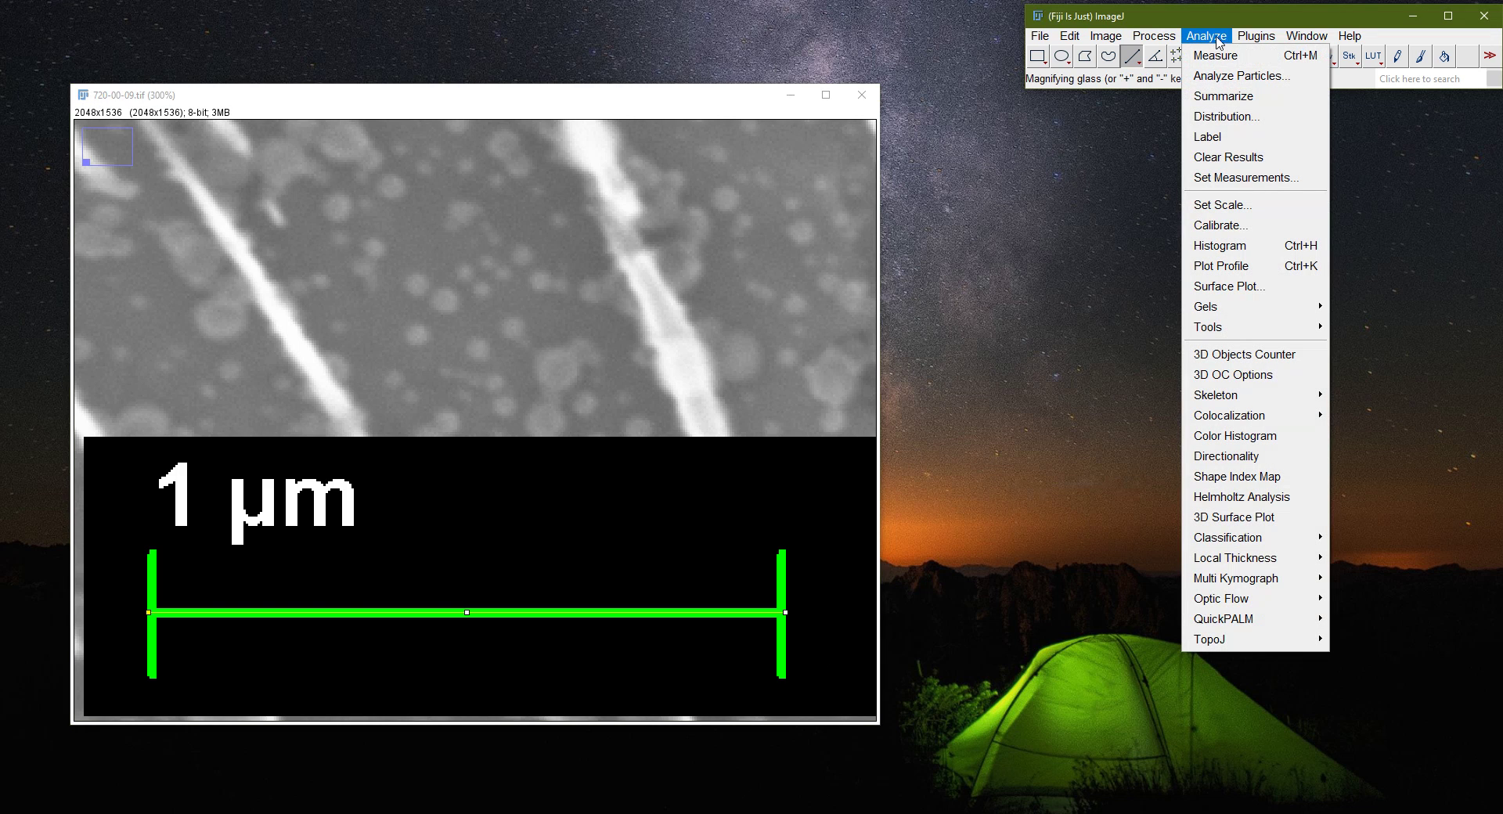
pyautogui.click(1231, 207)
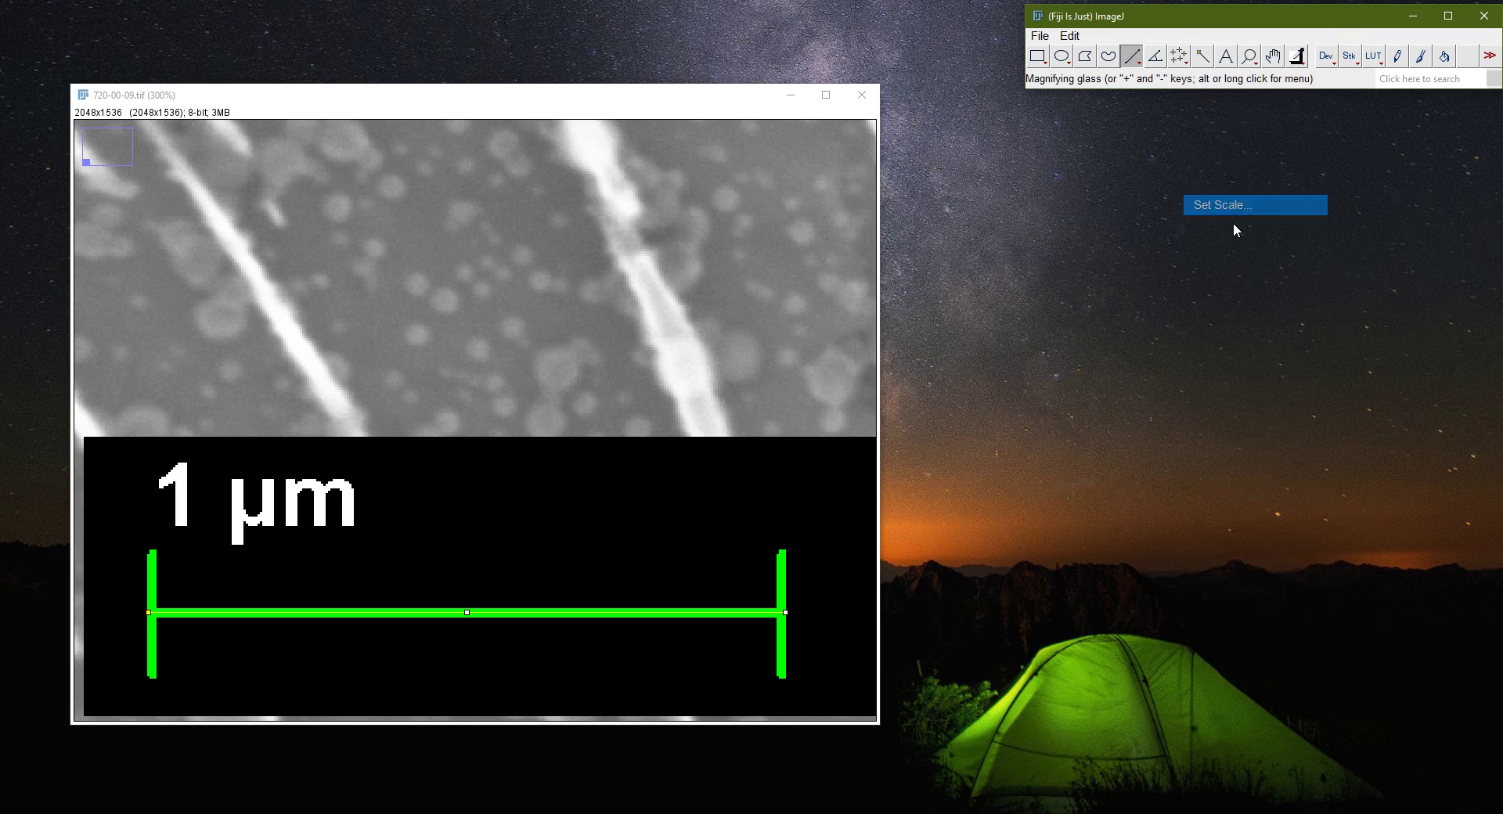
pyautogui.click(805, 211)
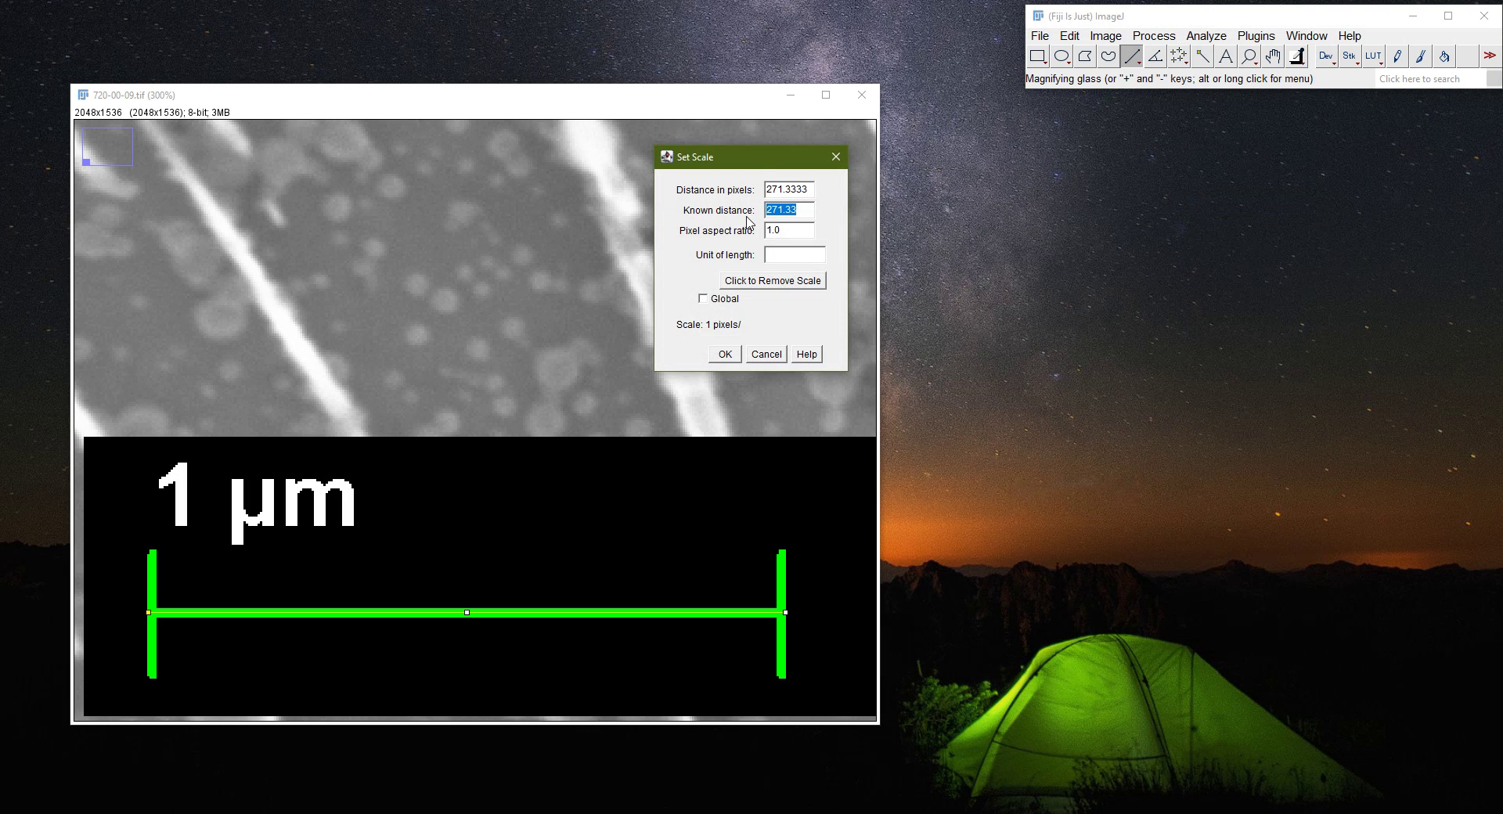
pyautogui.write('1000')
pyautogui.press('Tab')
pyautogui.press('Tab')
pyautogui.write('nm')
pyautogui.click(725, 354)
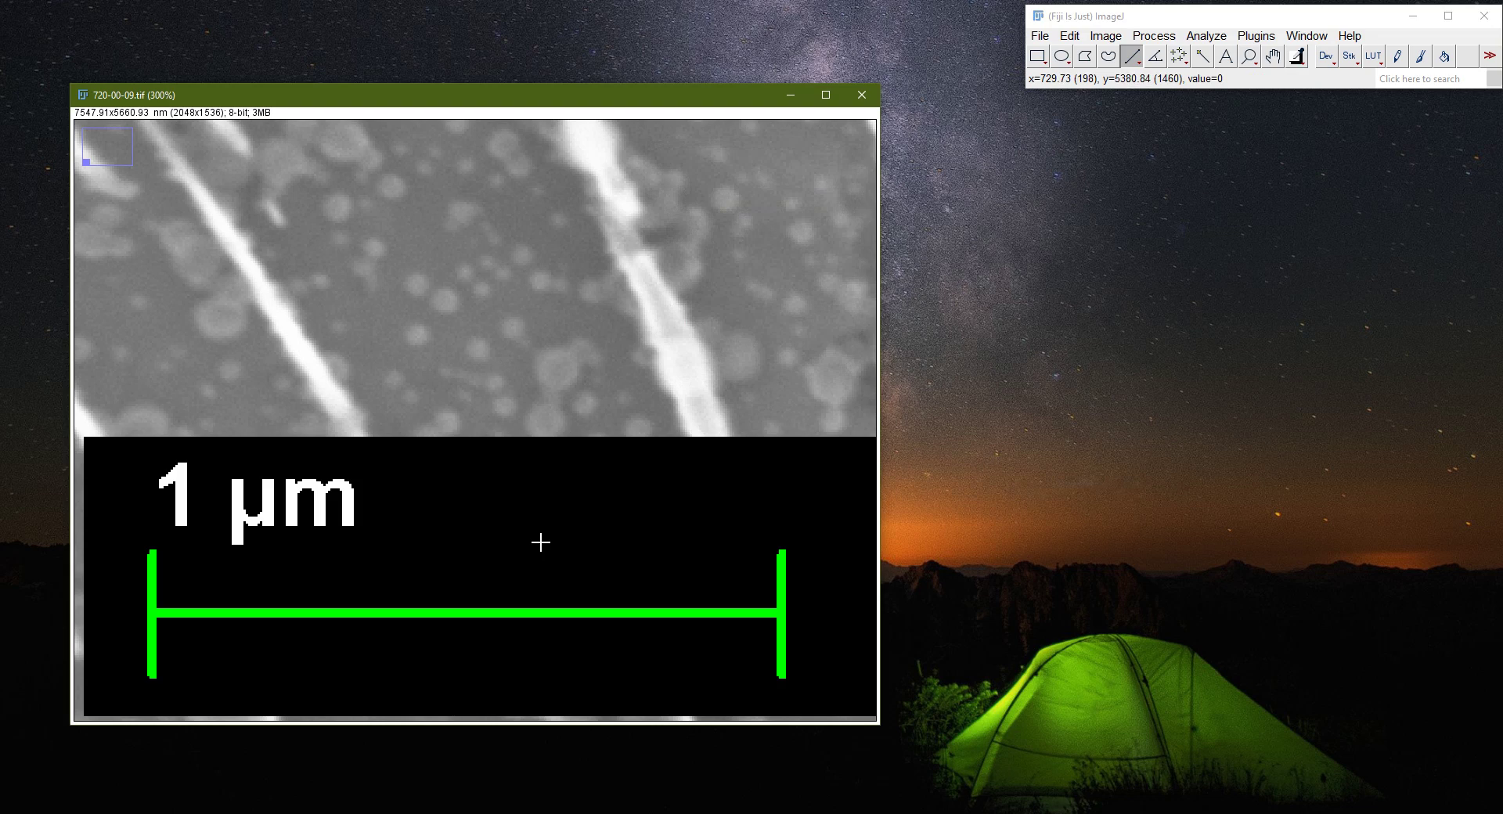
pyautogui.scroll(-4, 540, 543)
pyautogui.scroll(-1, 539, 543)
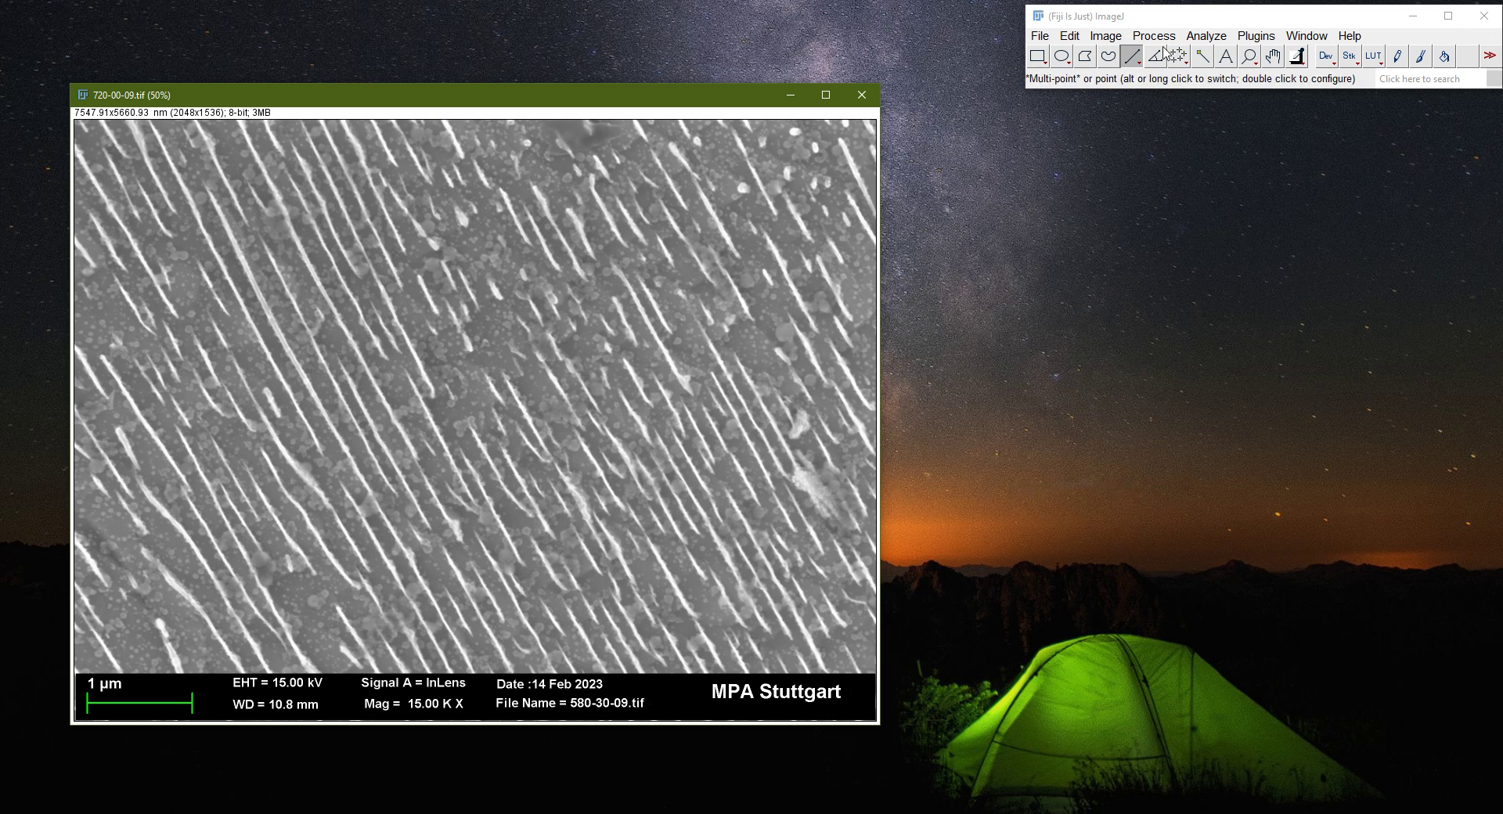
# - Duplicate the micrograph area above the info bar using a rectangular selection of about 2044 × 1408 pixels, and enlarge the copy's window
pyautogui.click(1037, 58)
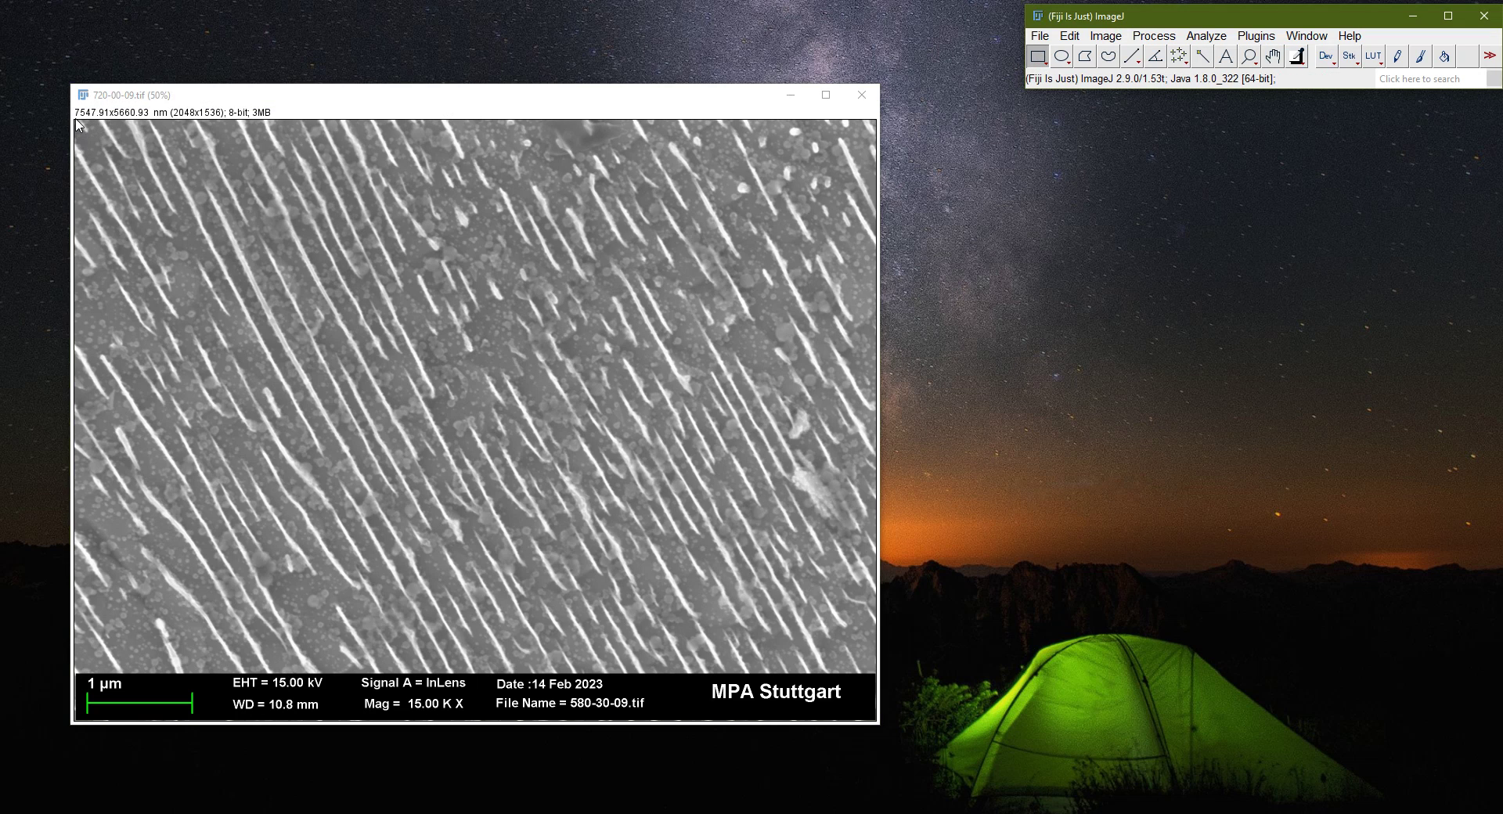
pyautogui.moveTo(75, 120); pyautogui.dragTo(877, 680)
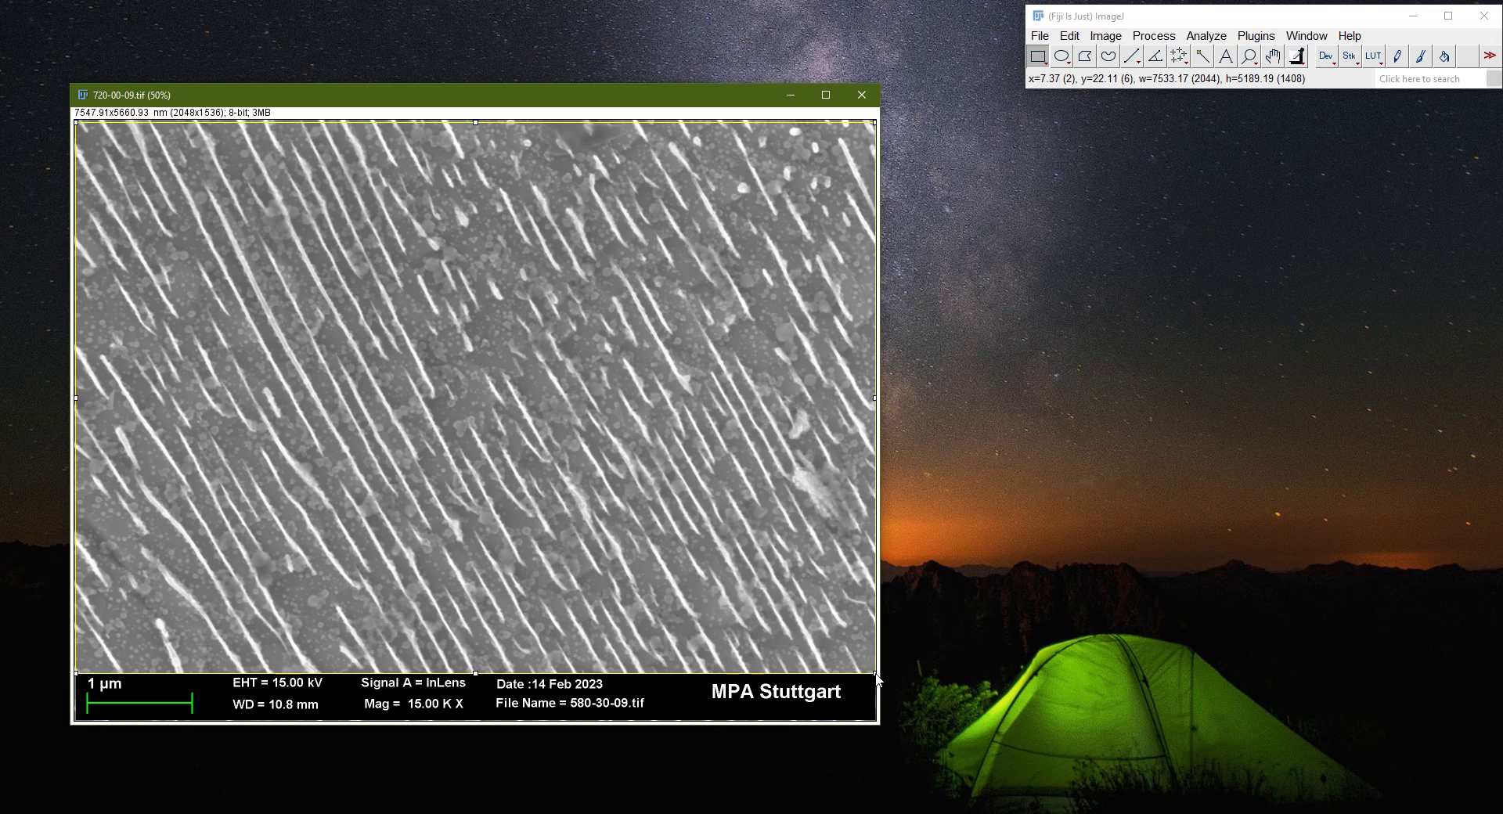
pyautogui.rightClick(492, 268)
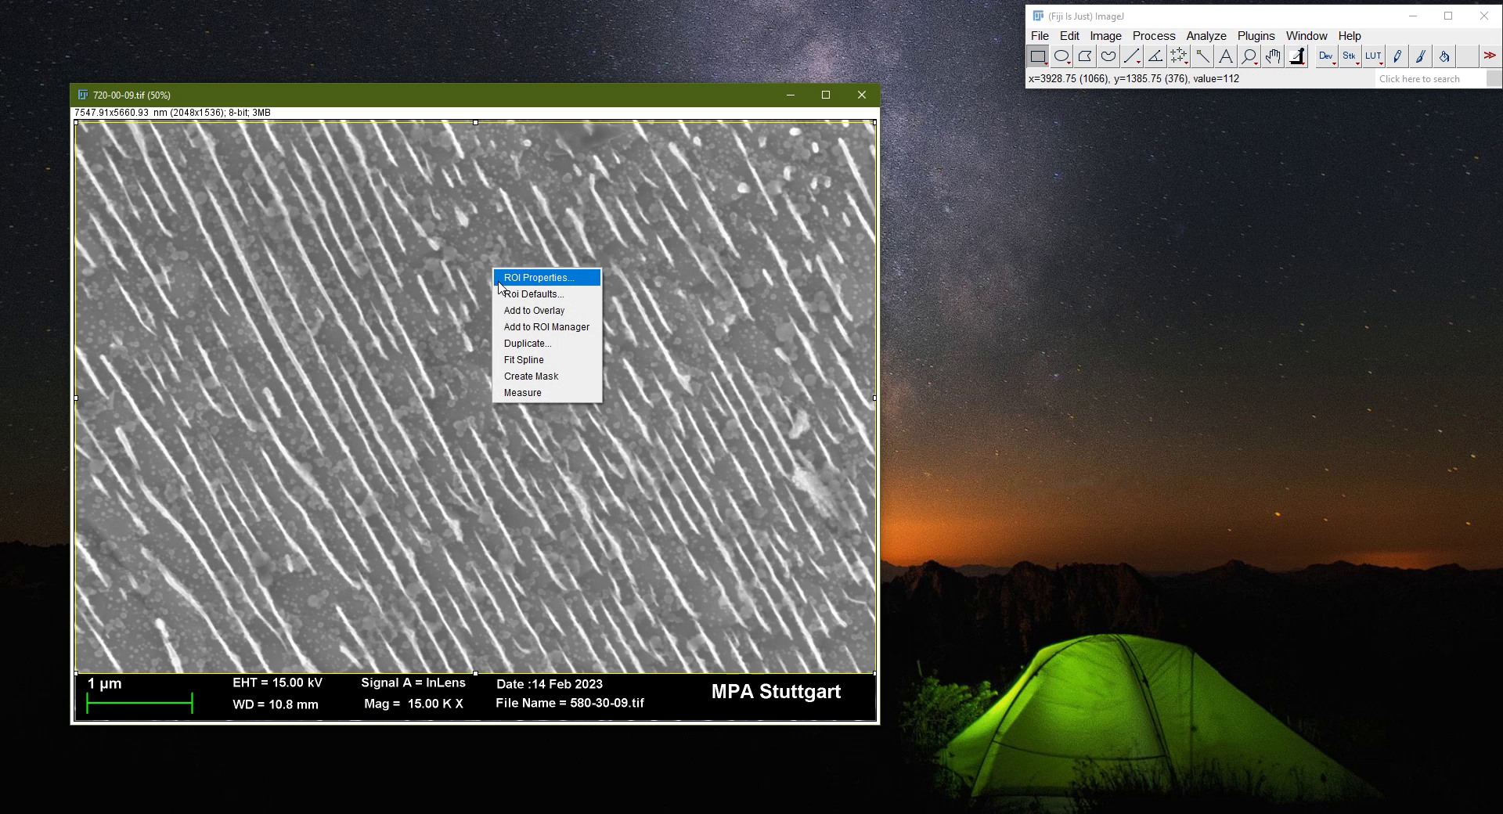
pyautogui.click(530, 350)
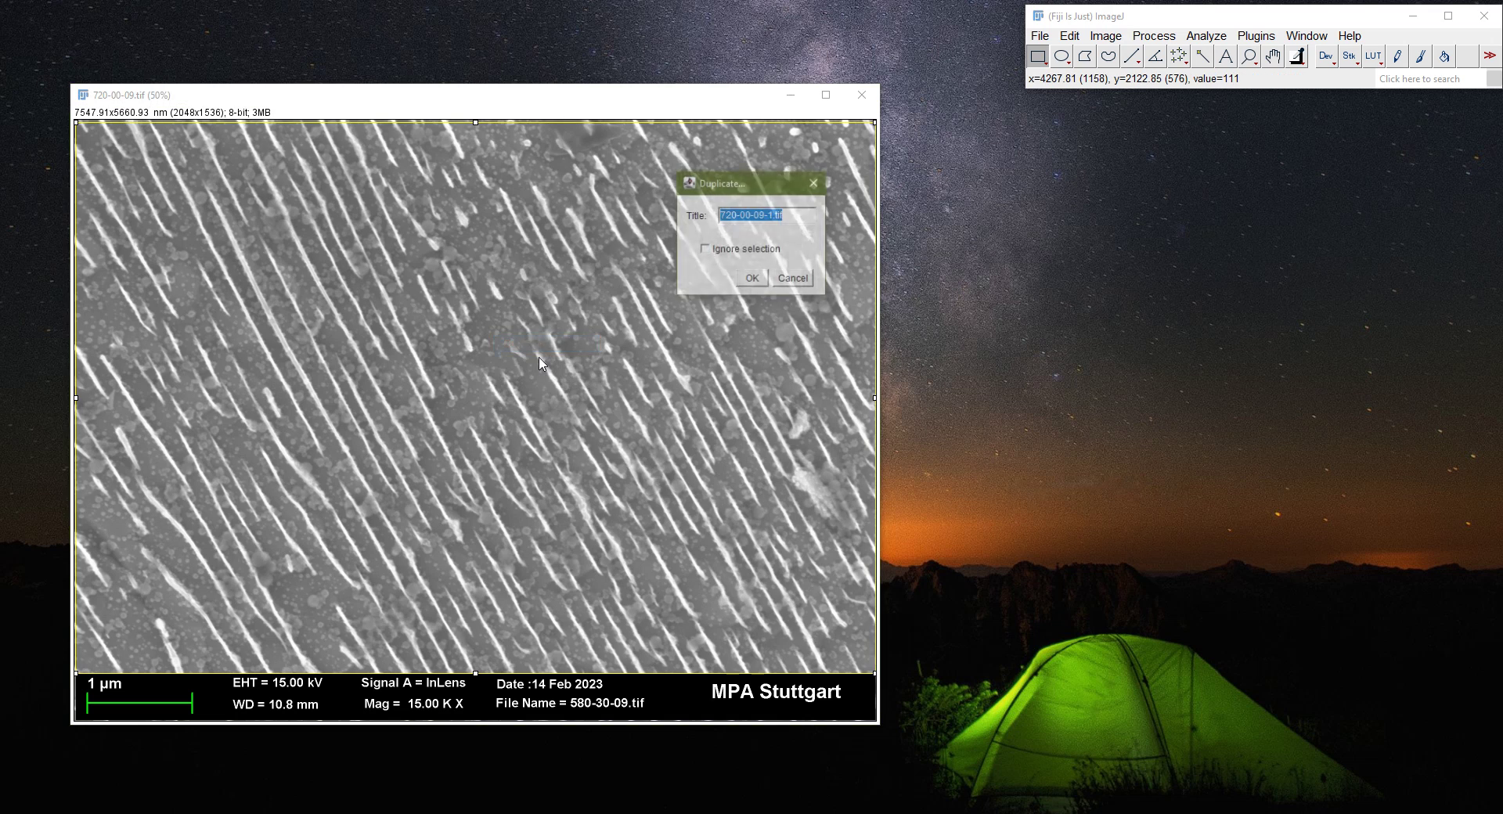
pyautogui.click(752, 279)
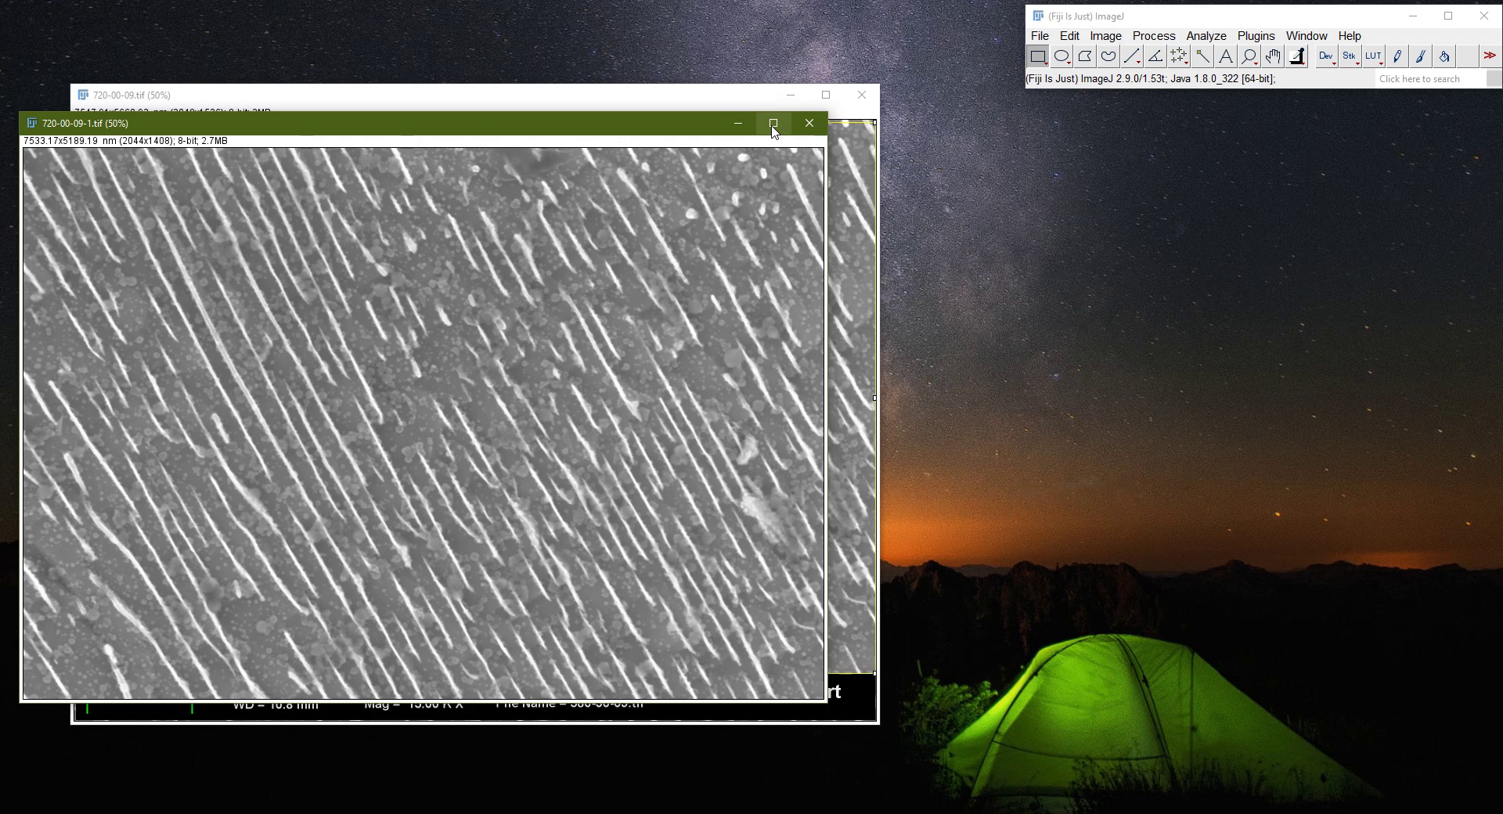
pyautogui.click(774, 124)
pyautogui.moveTo(726, 35); pyautogui.dragTo(542, 32)
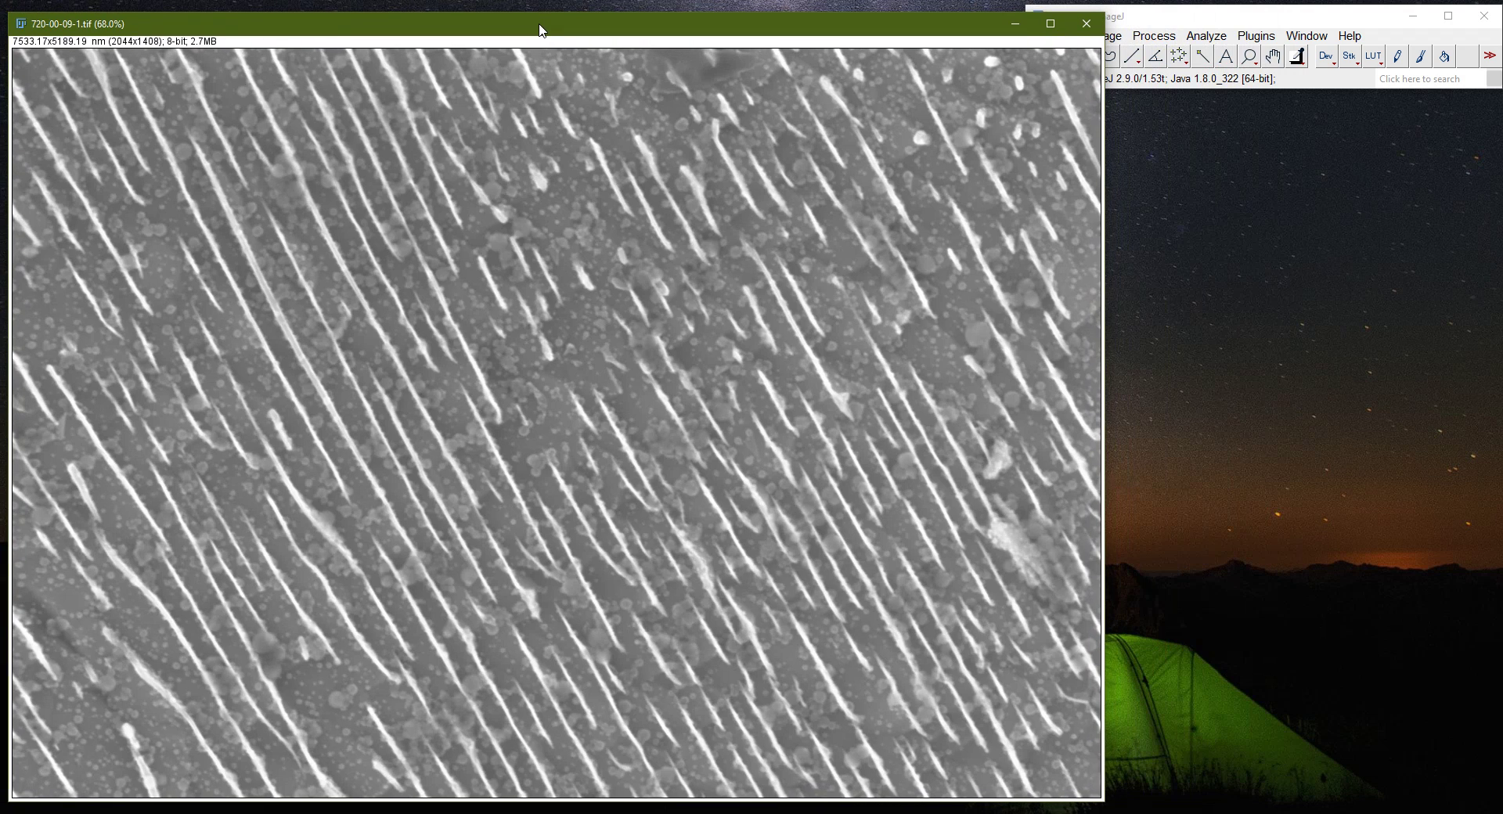
# - Set the type of the duplicated image to 8-bit
pyautogui.click(1191, 21)
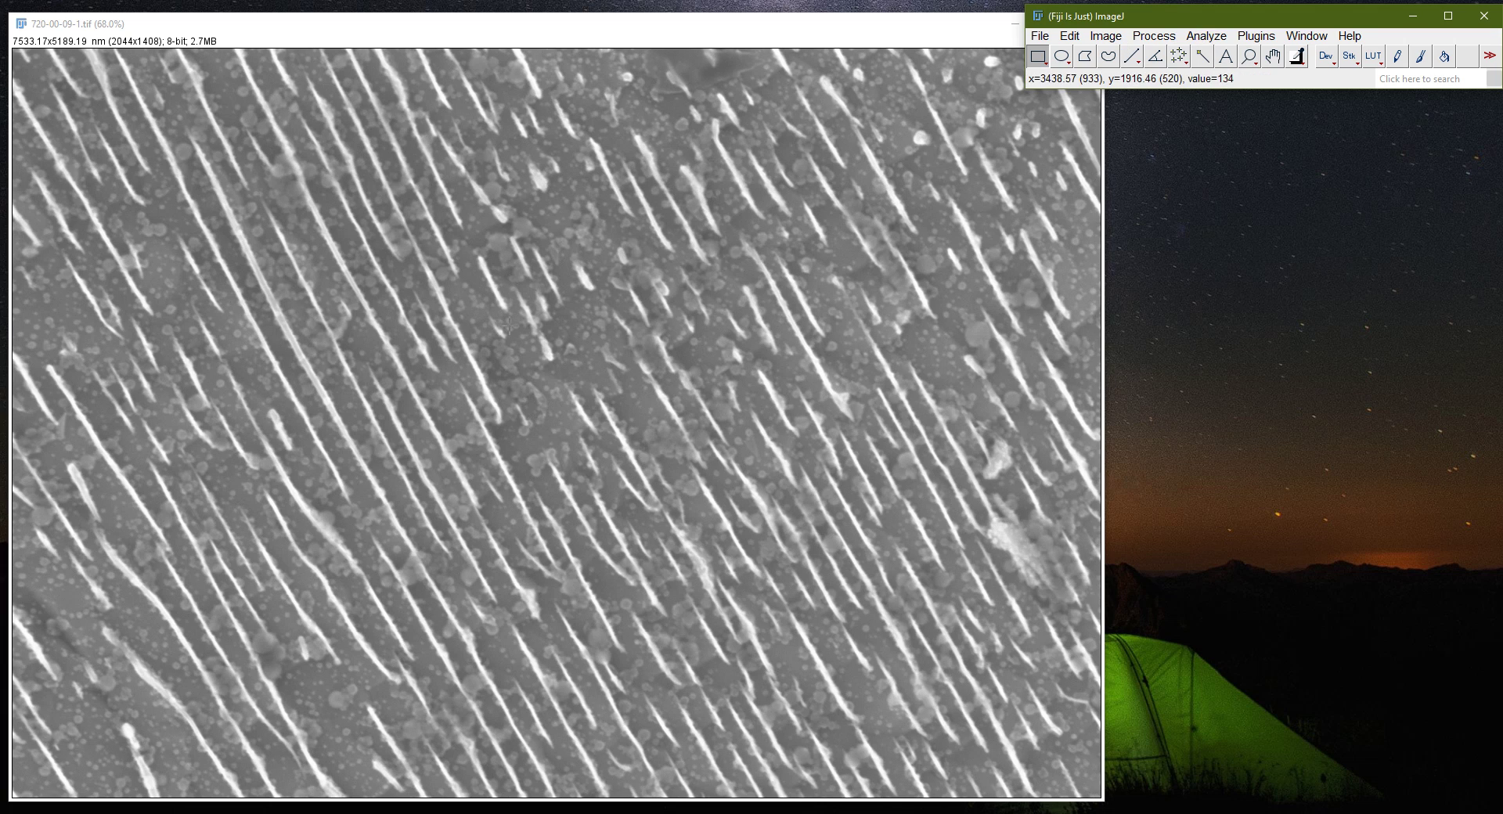
pyautogui.click(1106, 37)
pyautogui.moveTo(1131, 54)
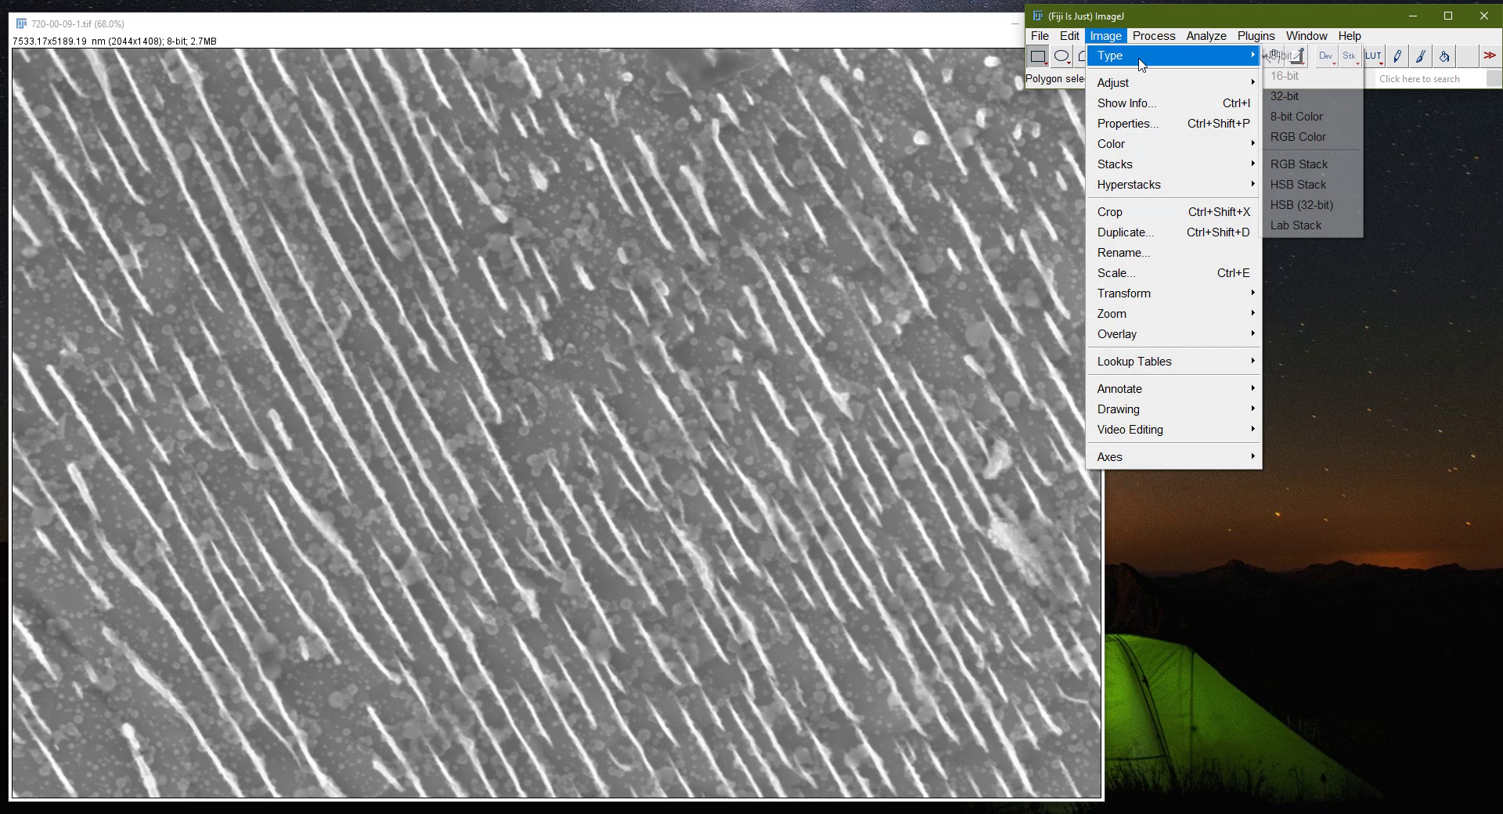
pyautogui.click(1306, 57)
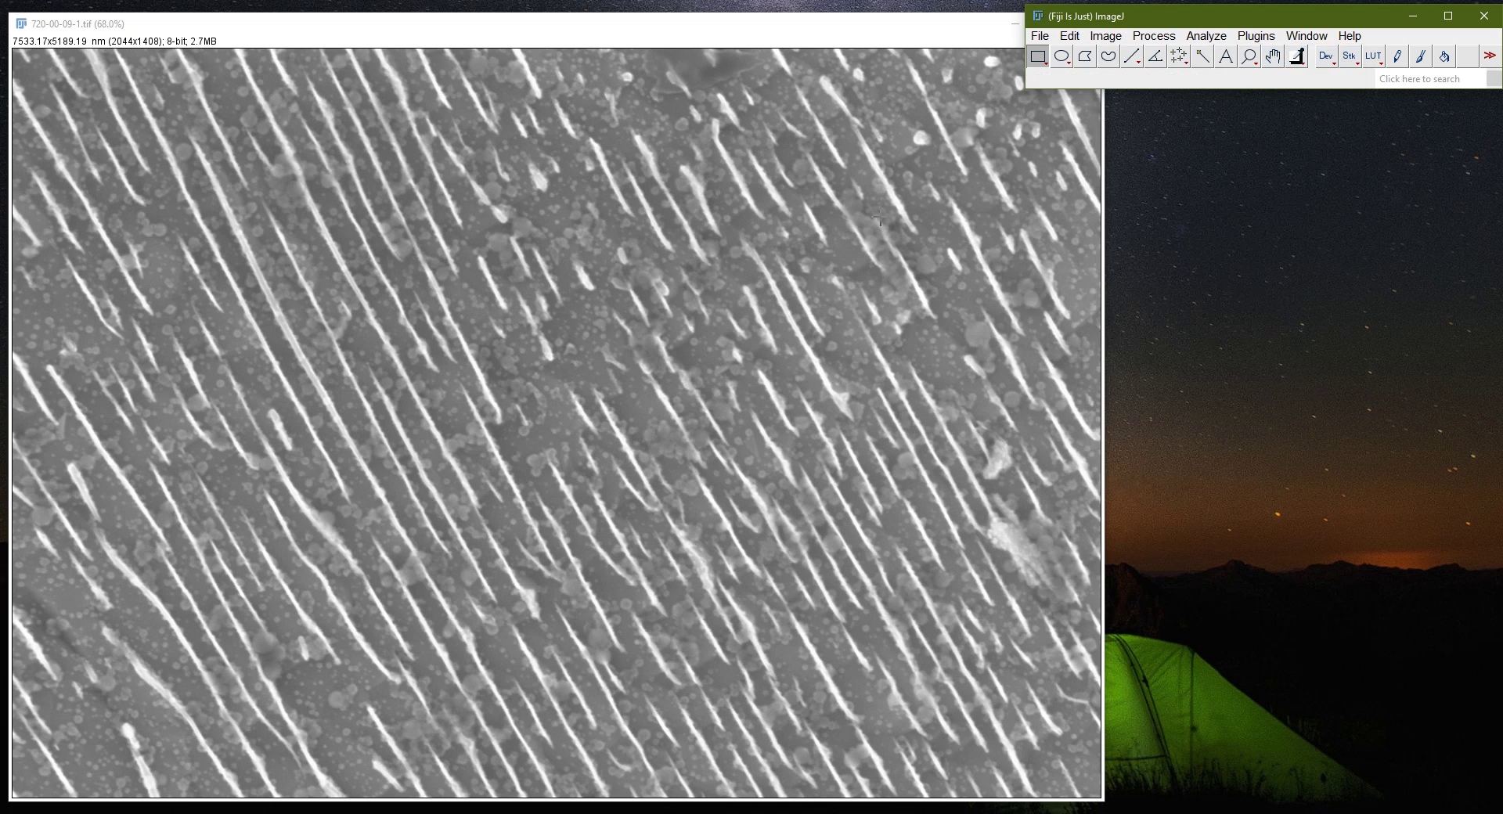
# - Increase the duplicate's contrast with a display minimum of 86 and maximum of 224, and apply it to the pixel values
pyautogui.click(1107, 37)
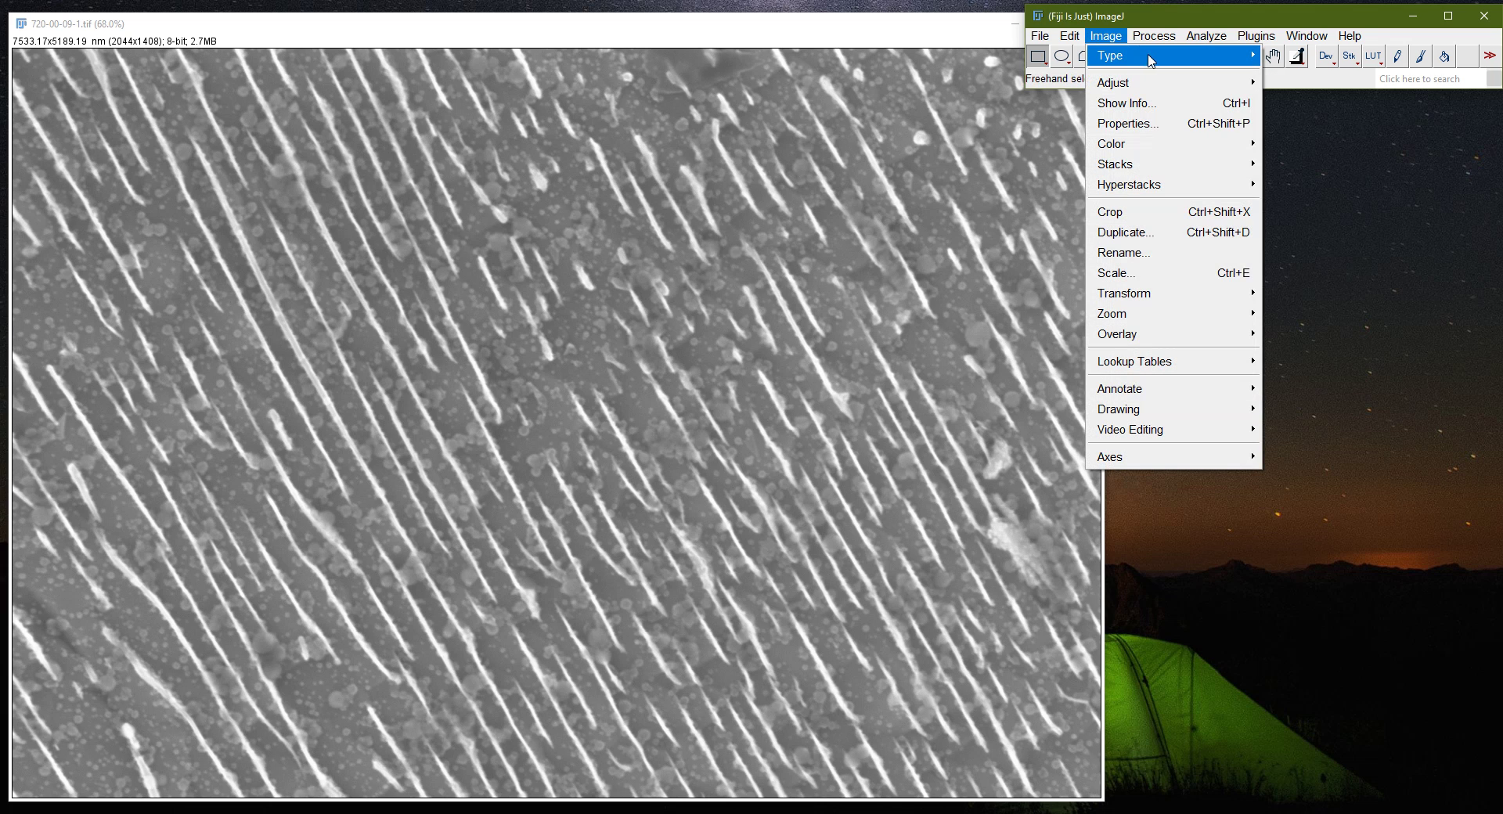
pyautogui.moveTo(1145, 55)
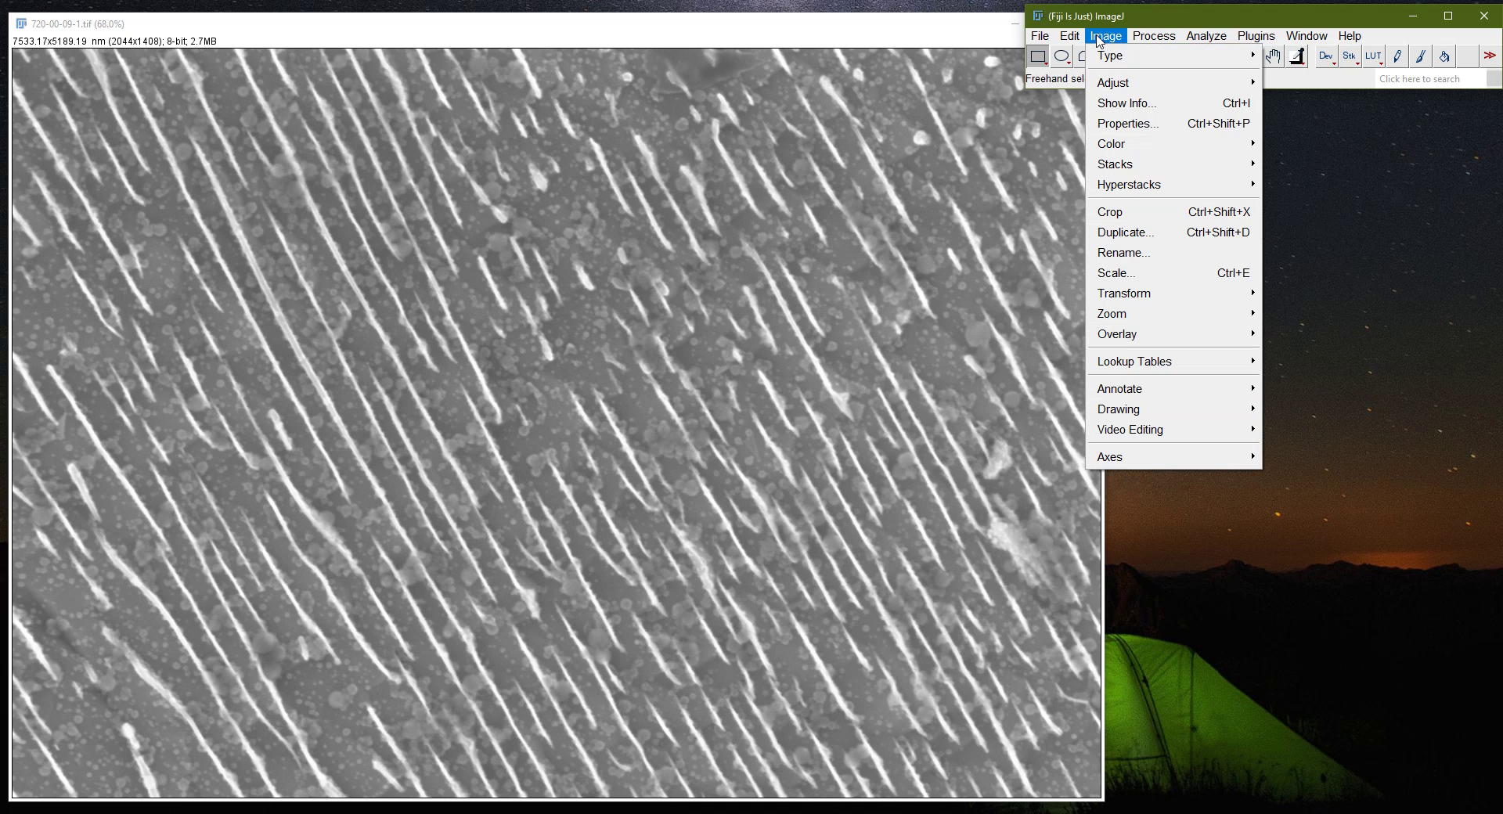
pyautogui.moveTo(1115, 82)
pyautogui.click(1308, 83)
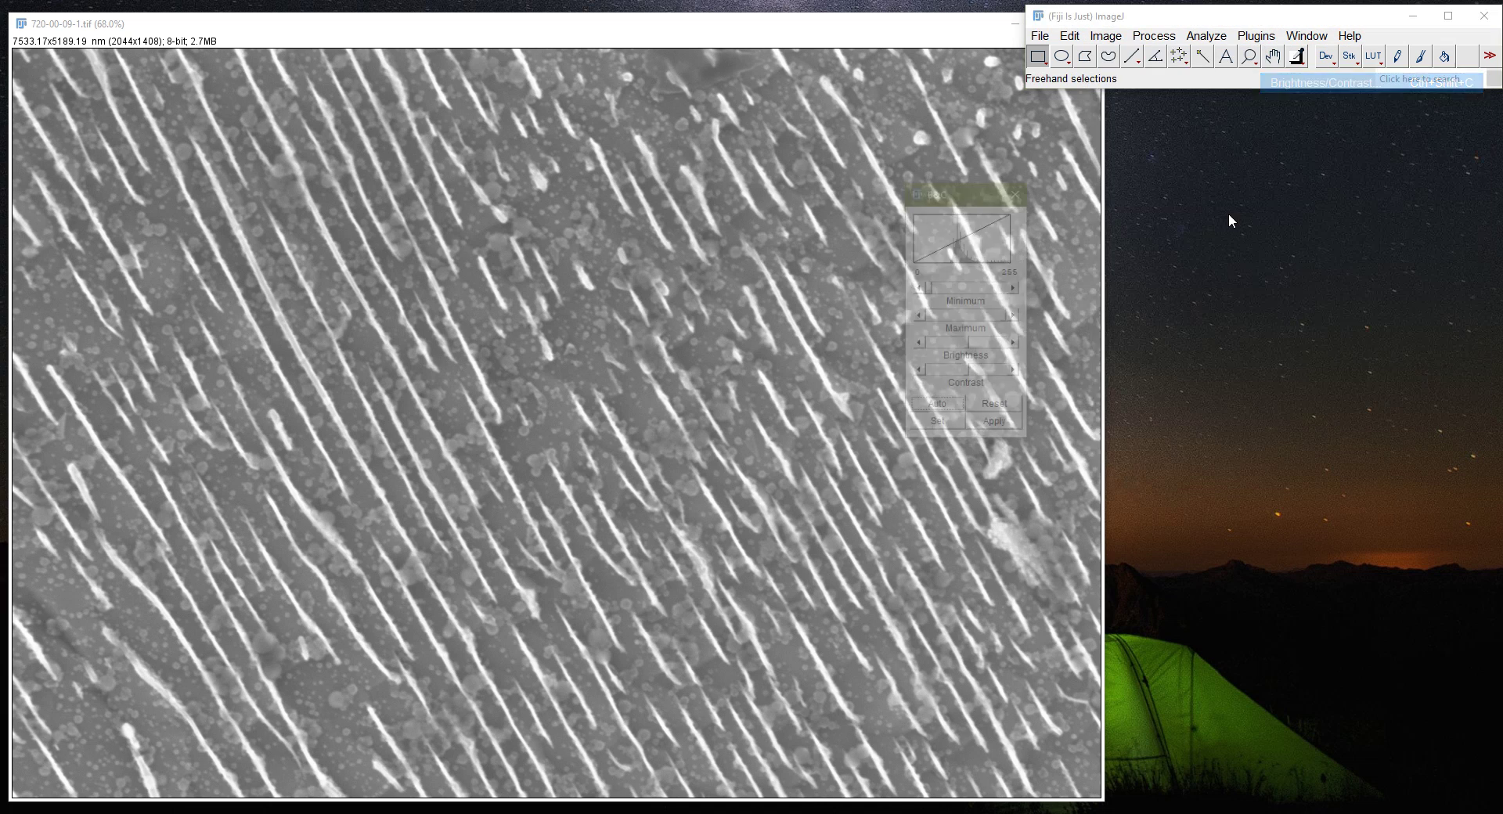
pyautogui.moveTo(991, 202); pyautogui.dragTo(1187, 205)
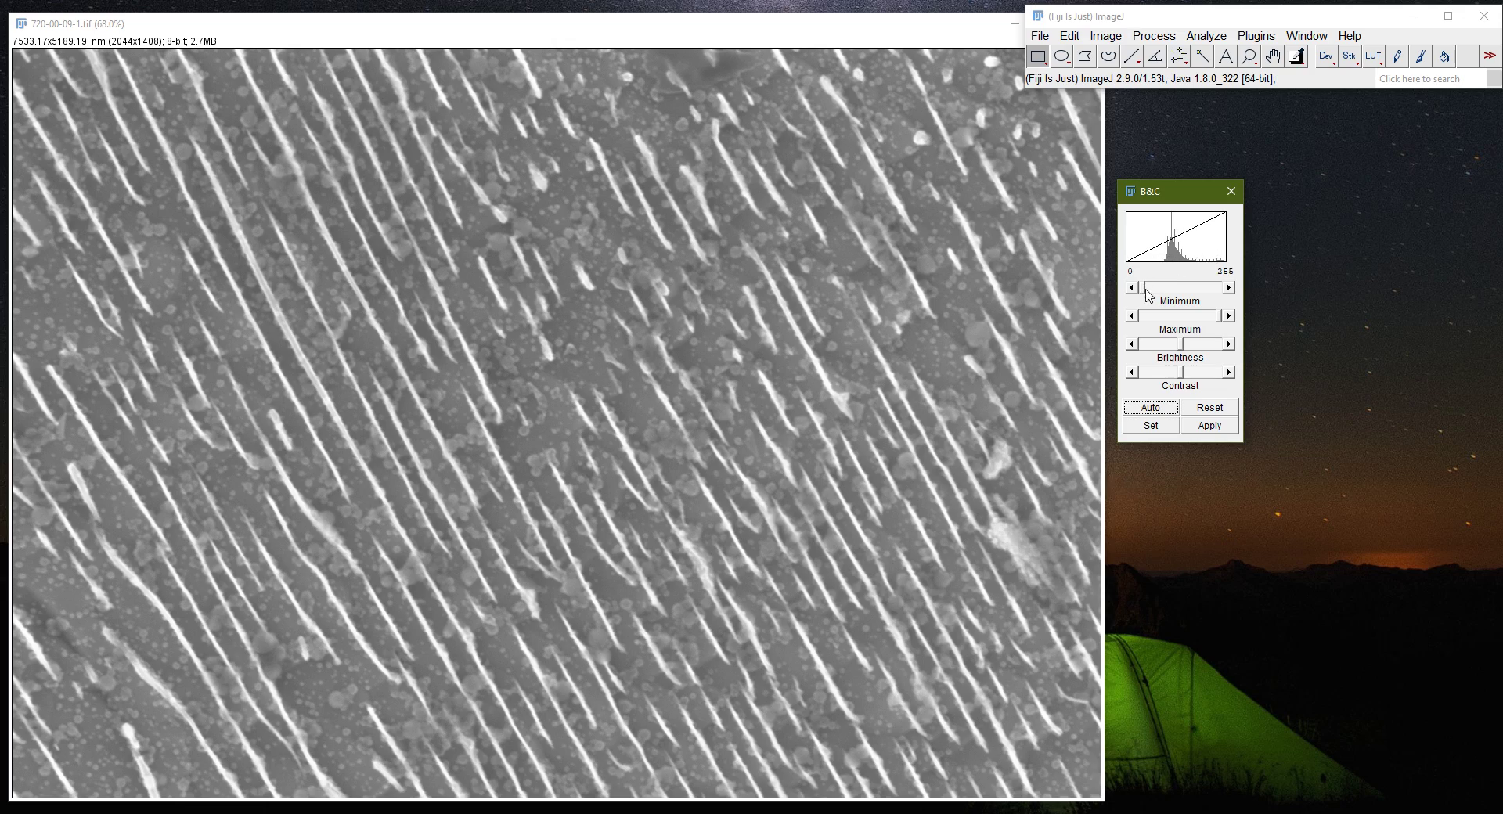
pyautogui.moveTo(1144, 291); pyautogui.dragTo(1213, 326)
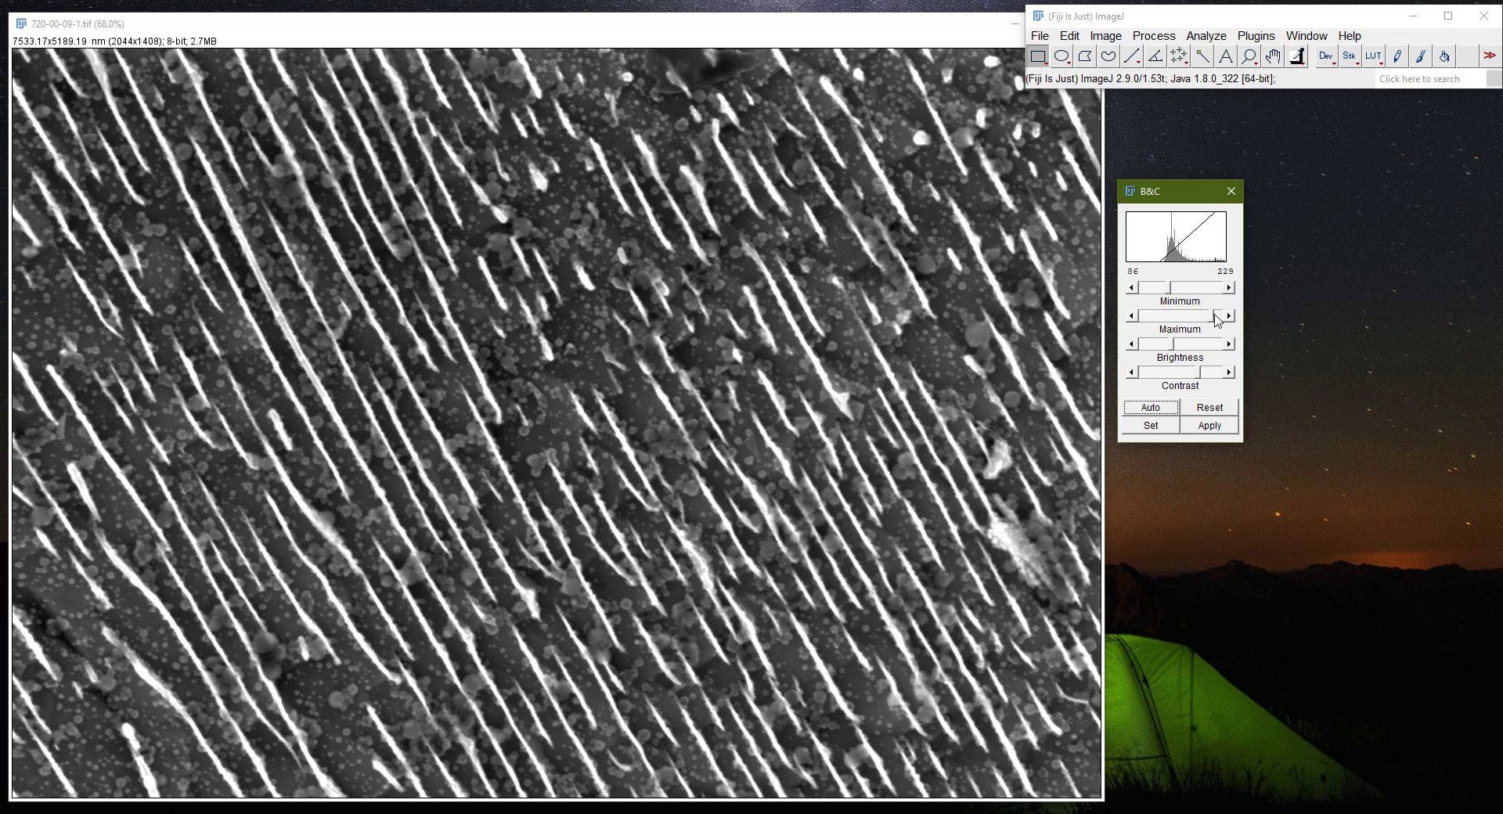
pyautogui.moveTo(1213, 321); pyautogui.dragTo(1215, 328)
pyautogui.click(1210, 425)
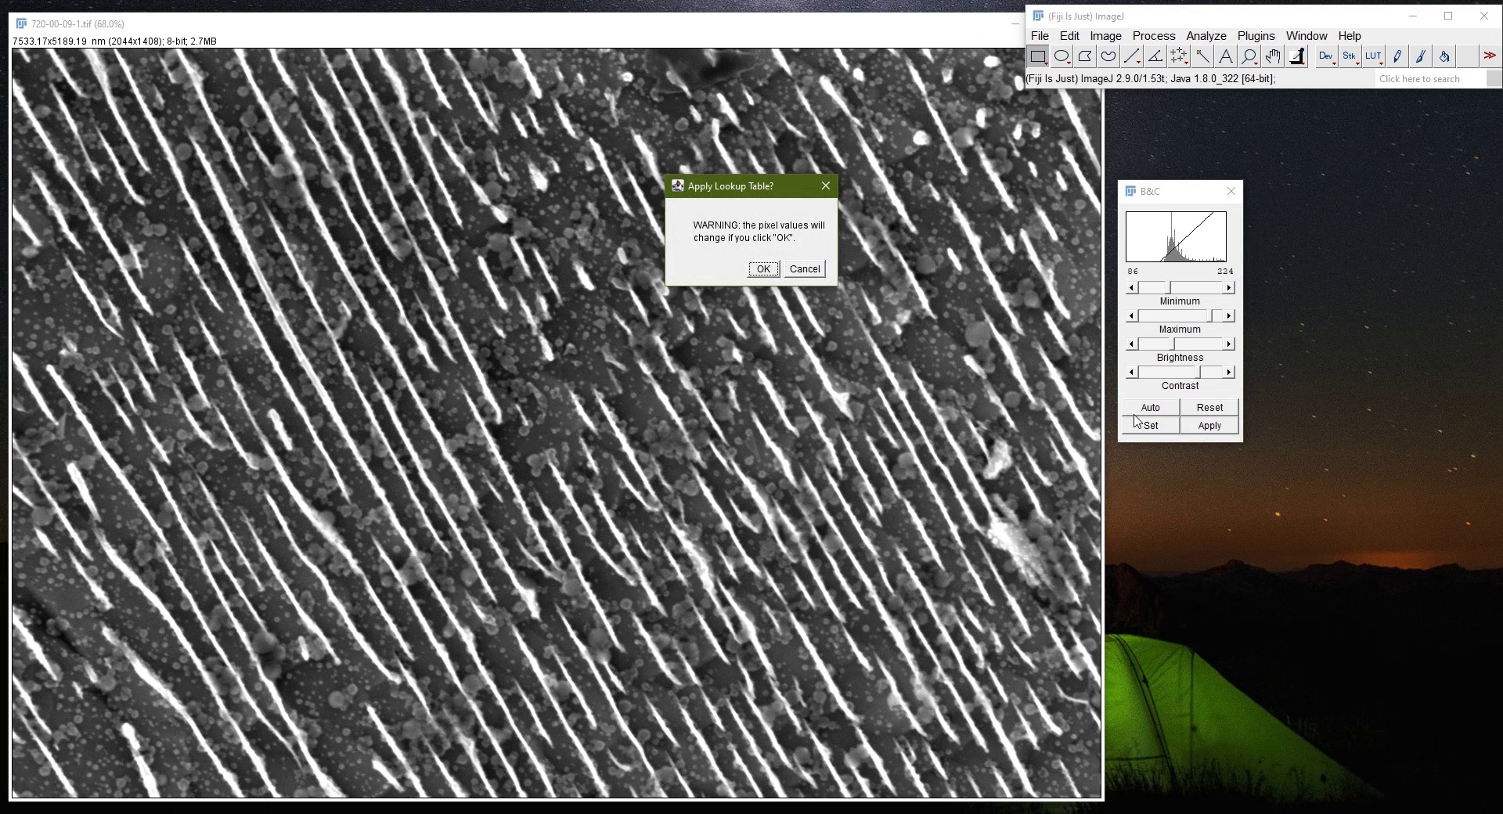
pyautogui.click(761, 273)
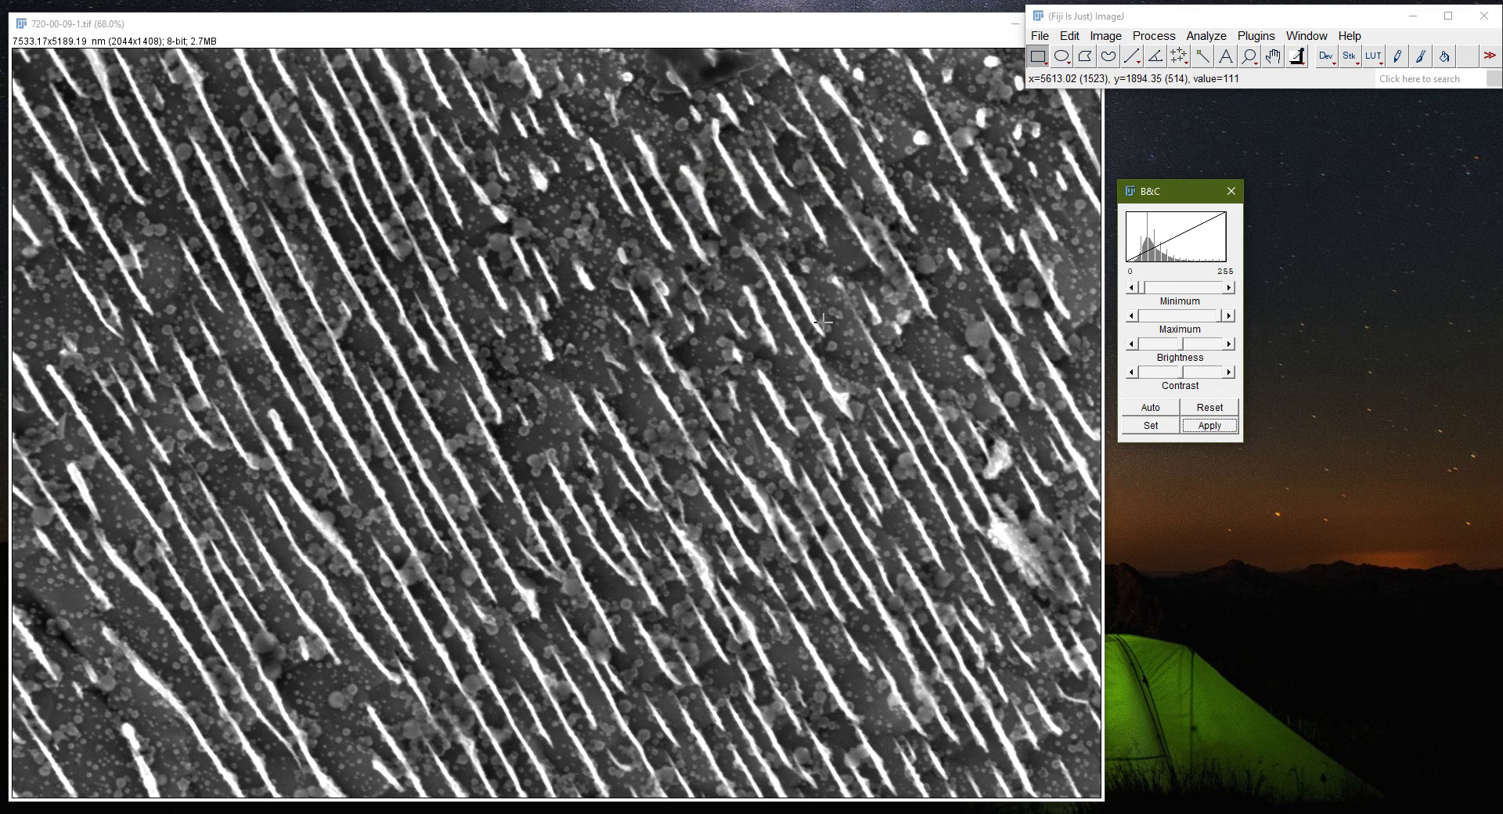
pyautogui.click(1232, 191)
# - Sharpen the contrast-adjusted image once with the Sharpen filter
pyautogui.click(1111, 37)
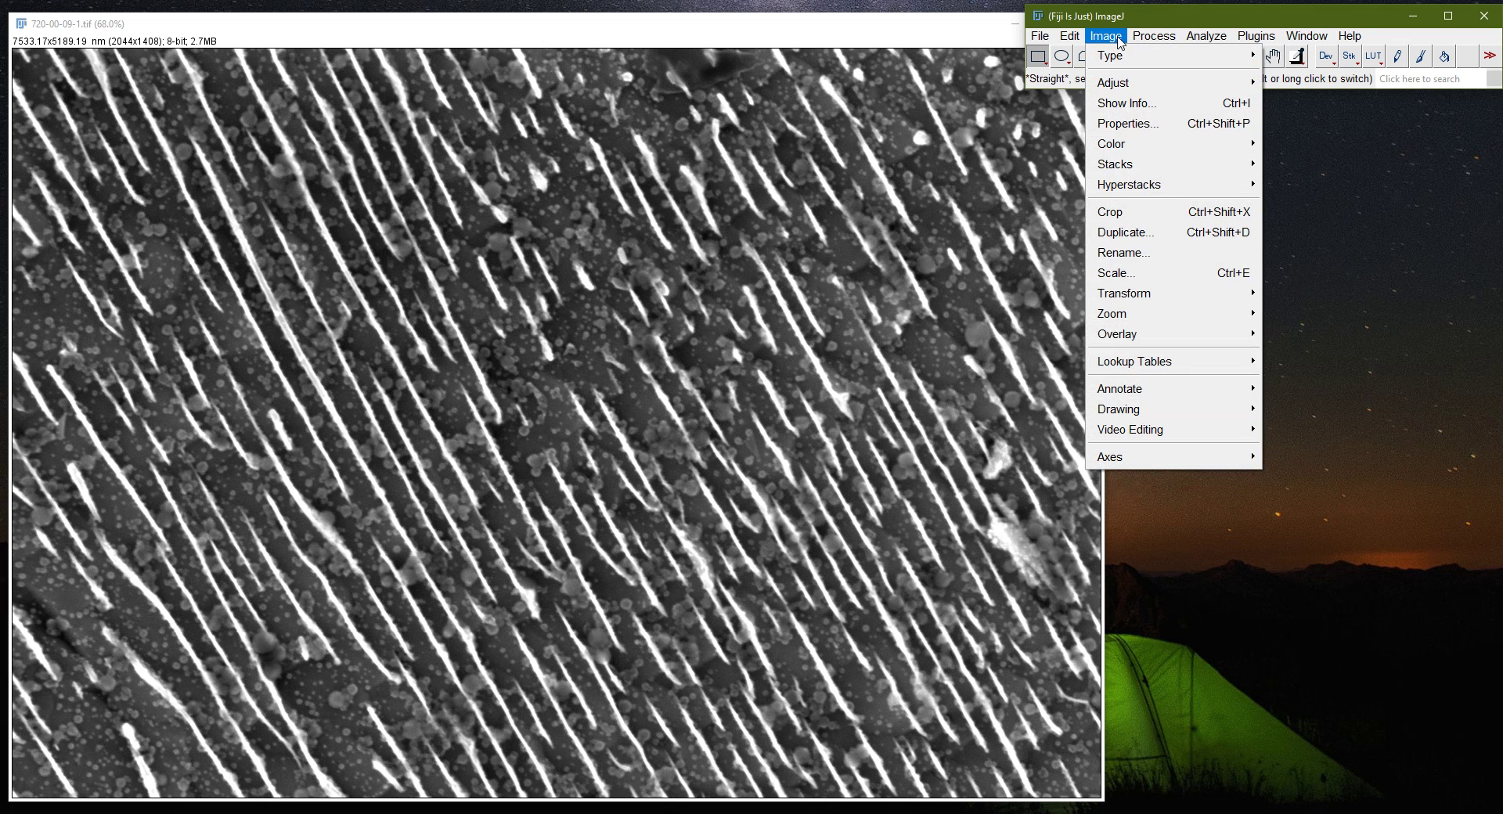
pyautogui.moveTo(1149, 40)
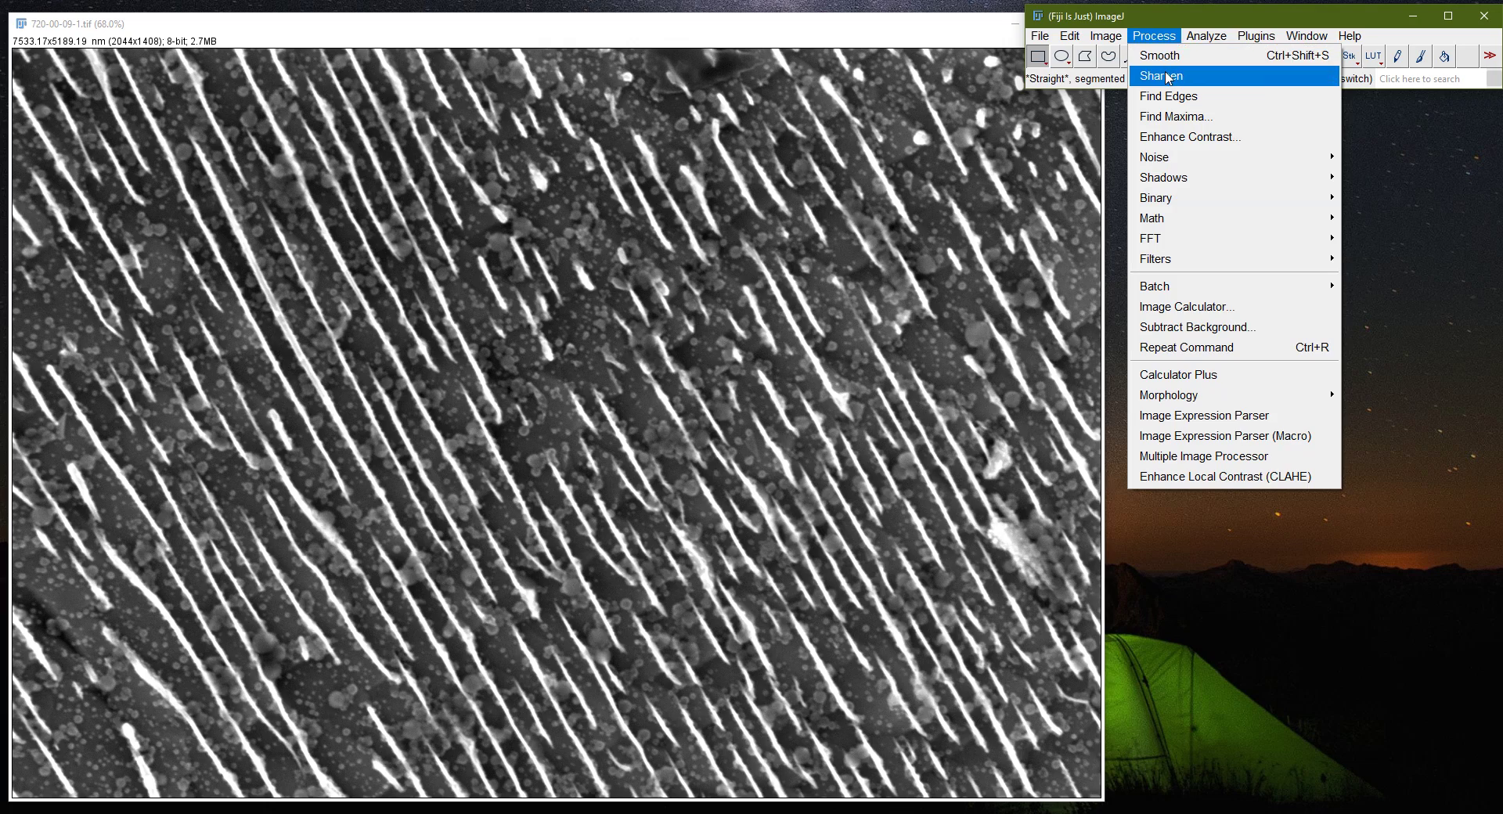
pyautogui.click(1162, 76)
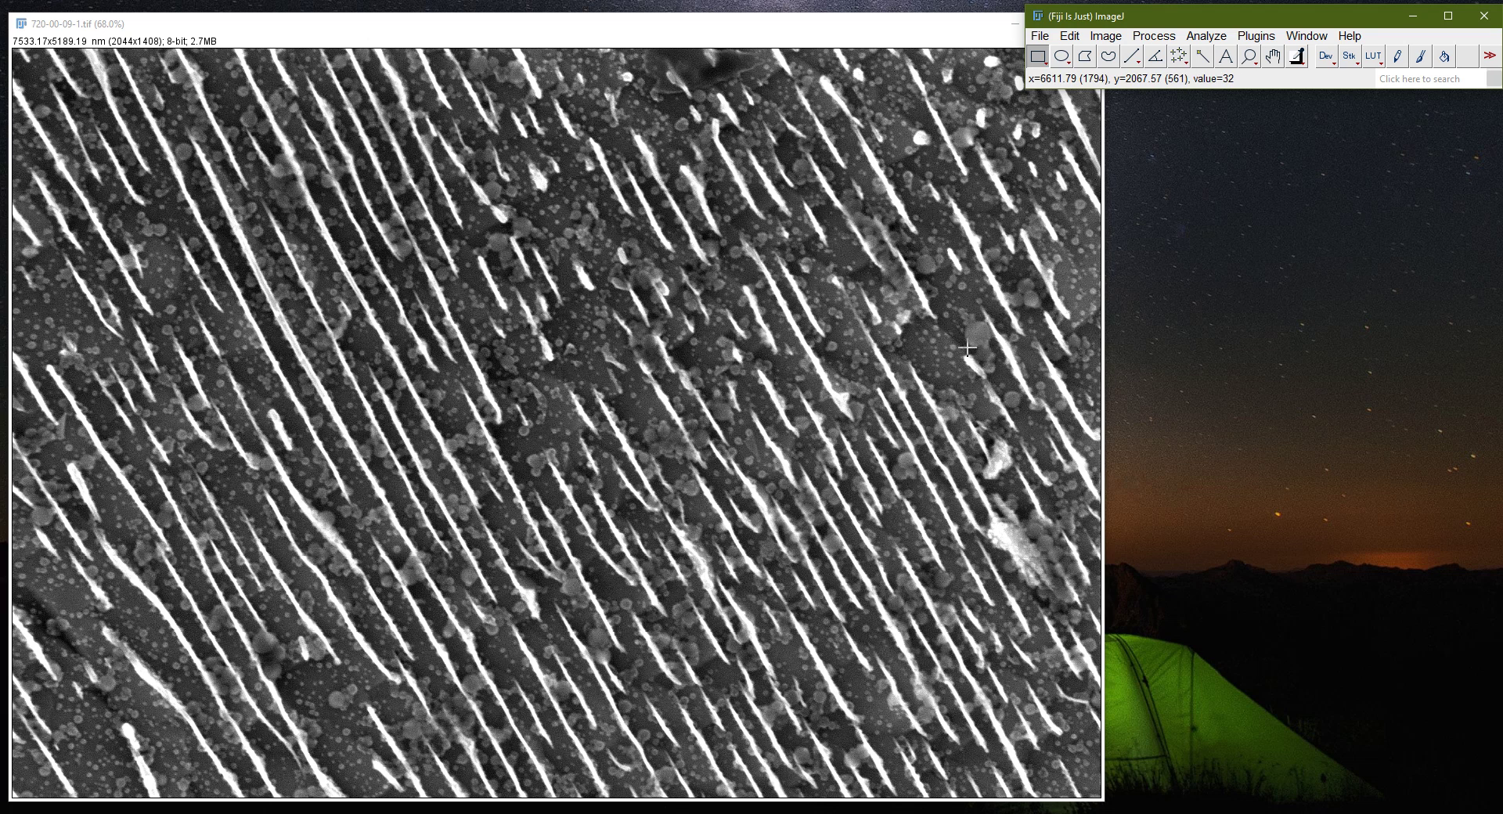
# - Threshold the sharpened image with a lower limit of about 153 and an upper limit of 255, apply it, and close the Log and Threshold windows
pyautogui.click(1119, 43)
pyautogui.moveTo(1163, 92)
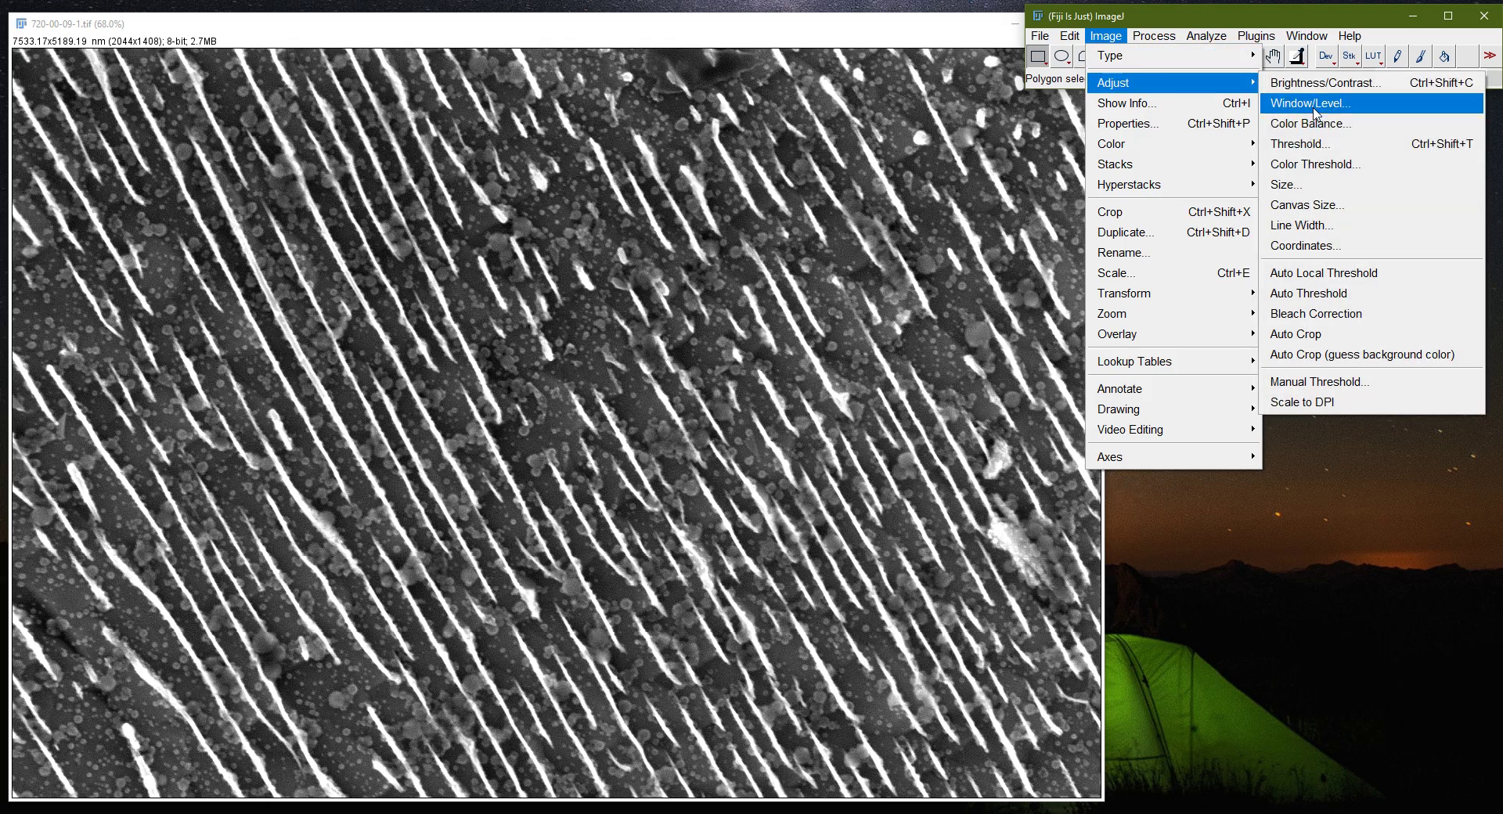
pyautogui.click(1317, 153)
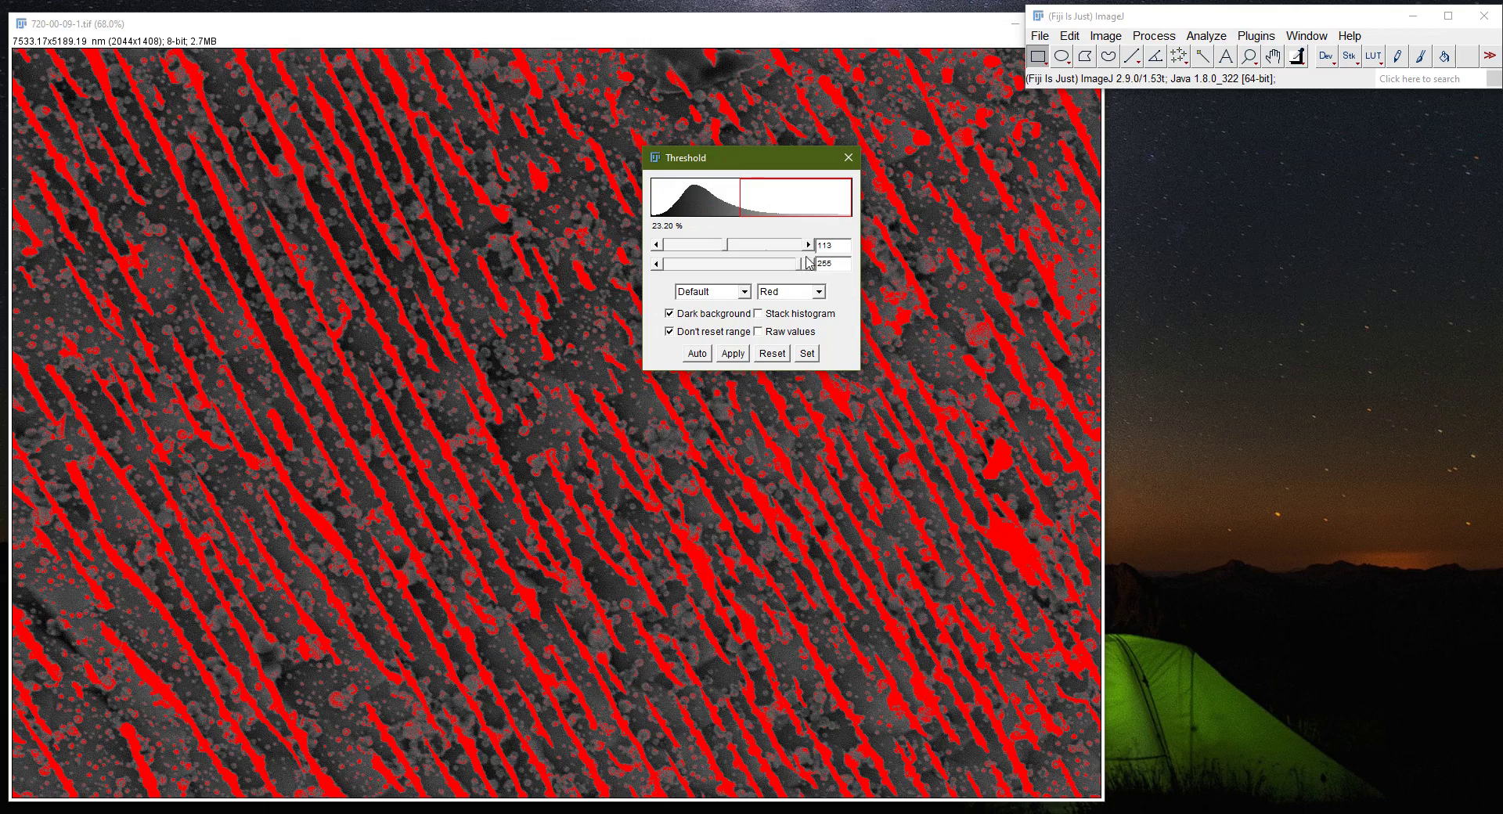
pyautogui.moveTo(724, 250); pyautogui.dragTo(763, 252)
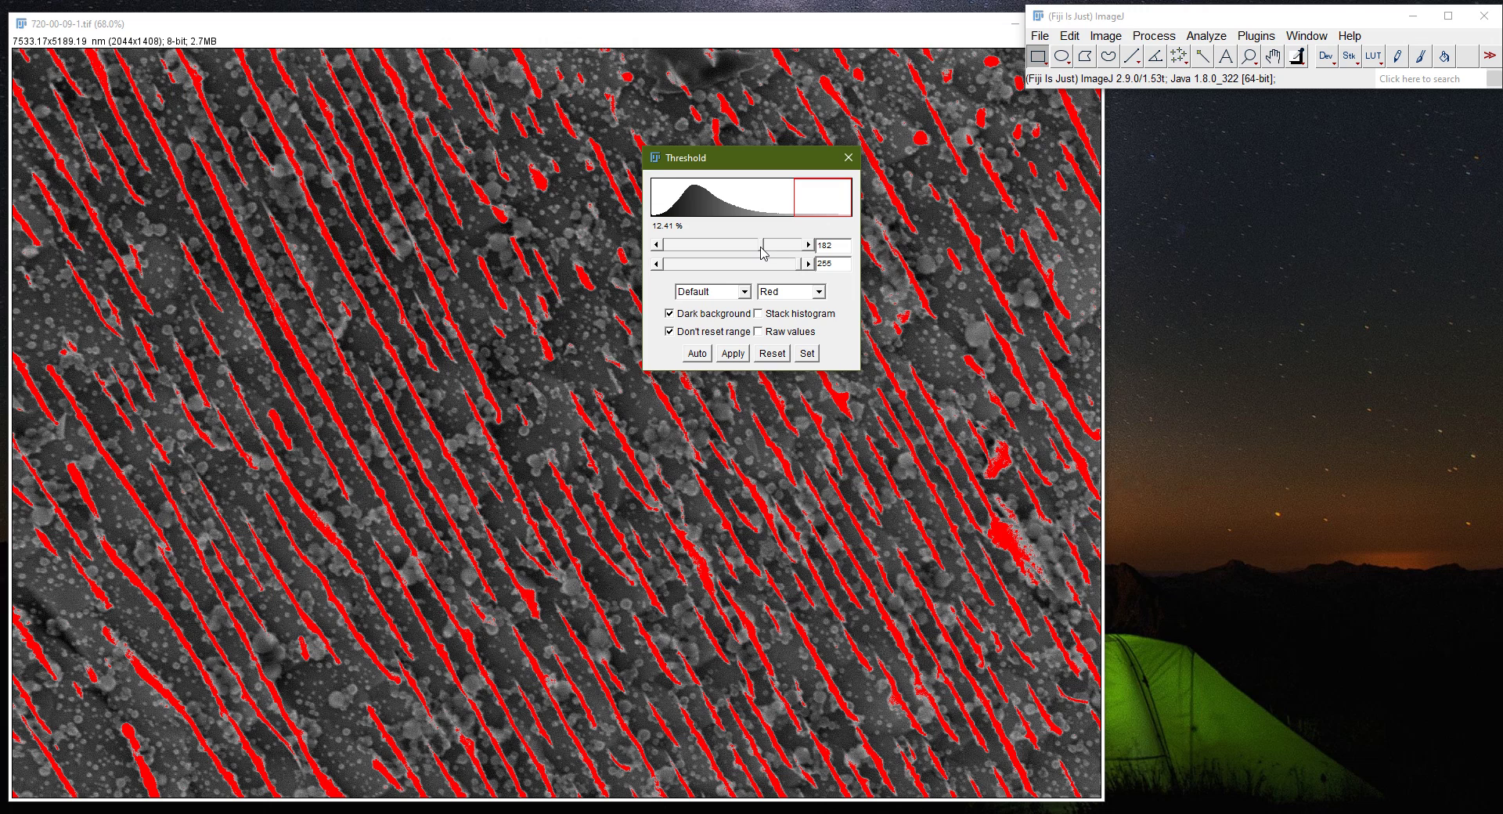
pyautogui.moveTo(763, 252); pyautogui.dragTo(763, 252)
pyautogui.moveTo(764, 250); pyautogui.dragTo(748, 253)
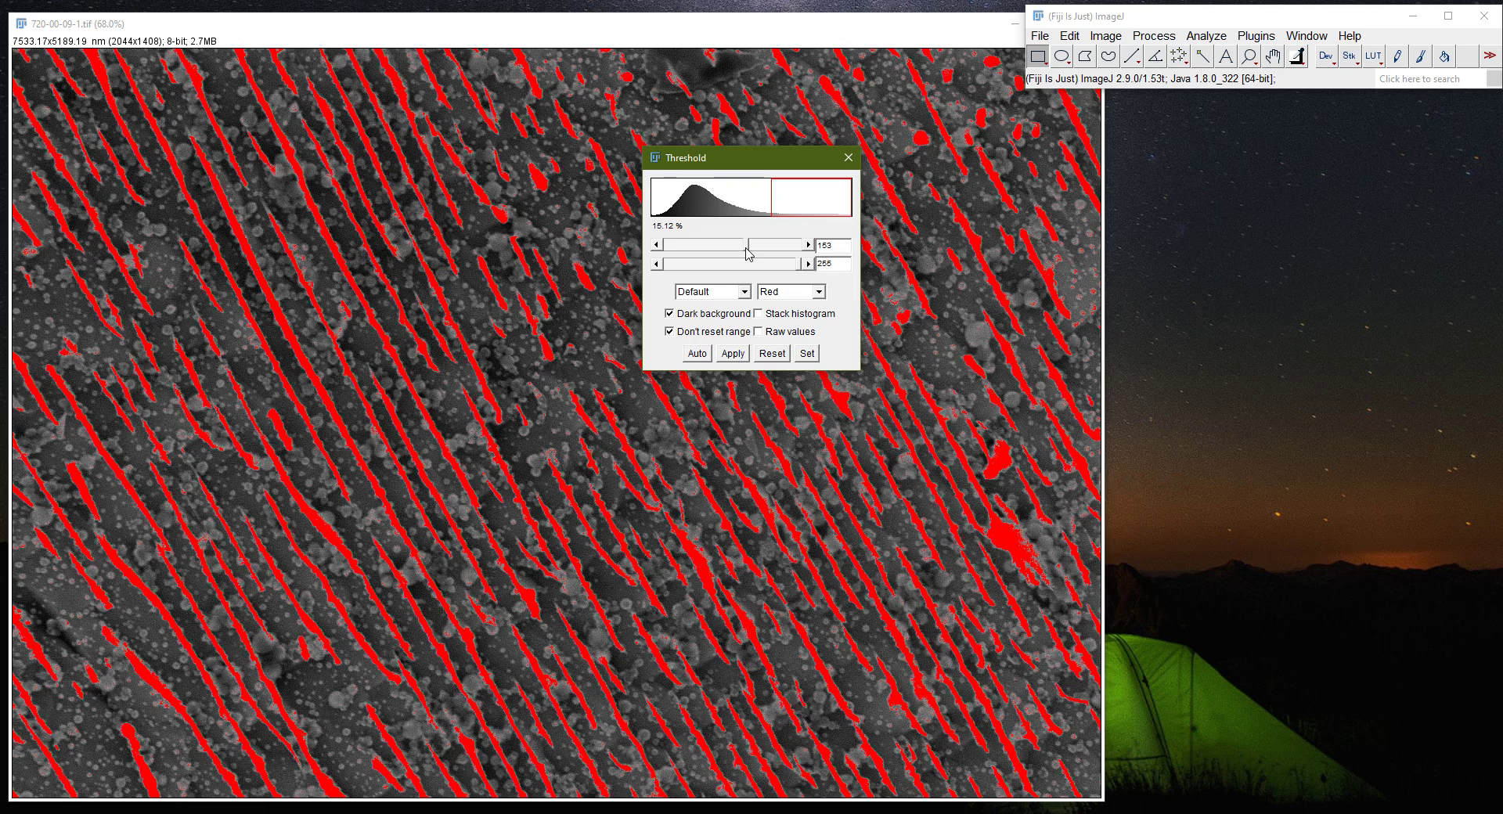
pyautogui.moveTo(748, 252); pyautogui.dragTo(755, 252)
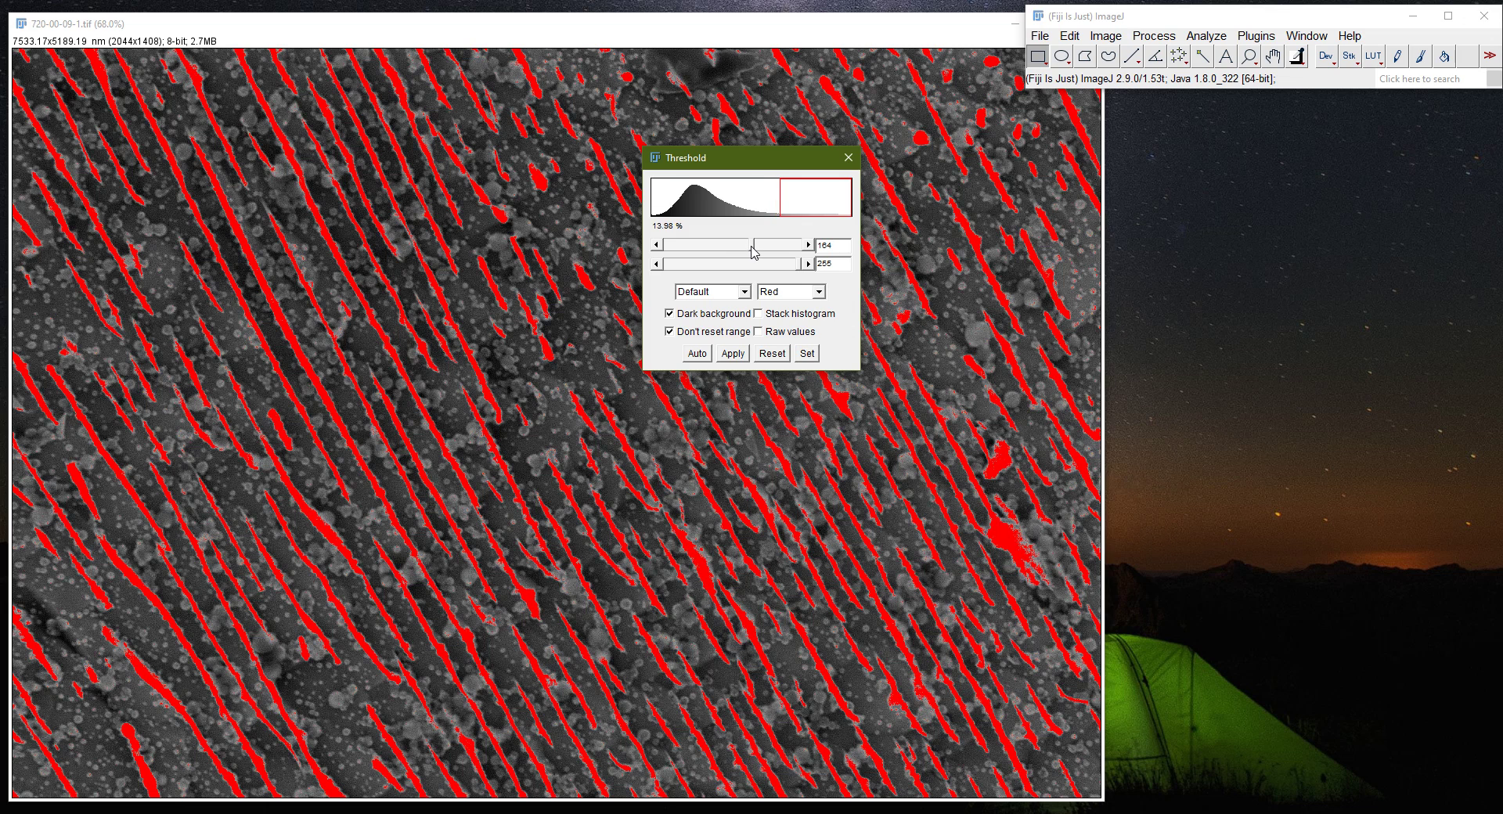
pyautogui.moveTo(753, 252); pyautogui.dragTo(749, 252)
pyautogui.click(728, 354)
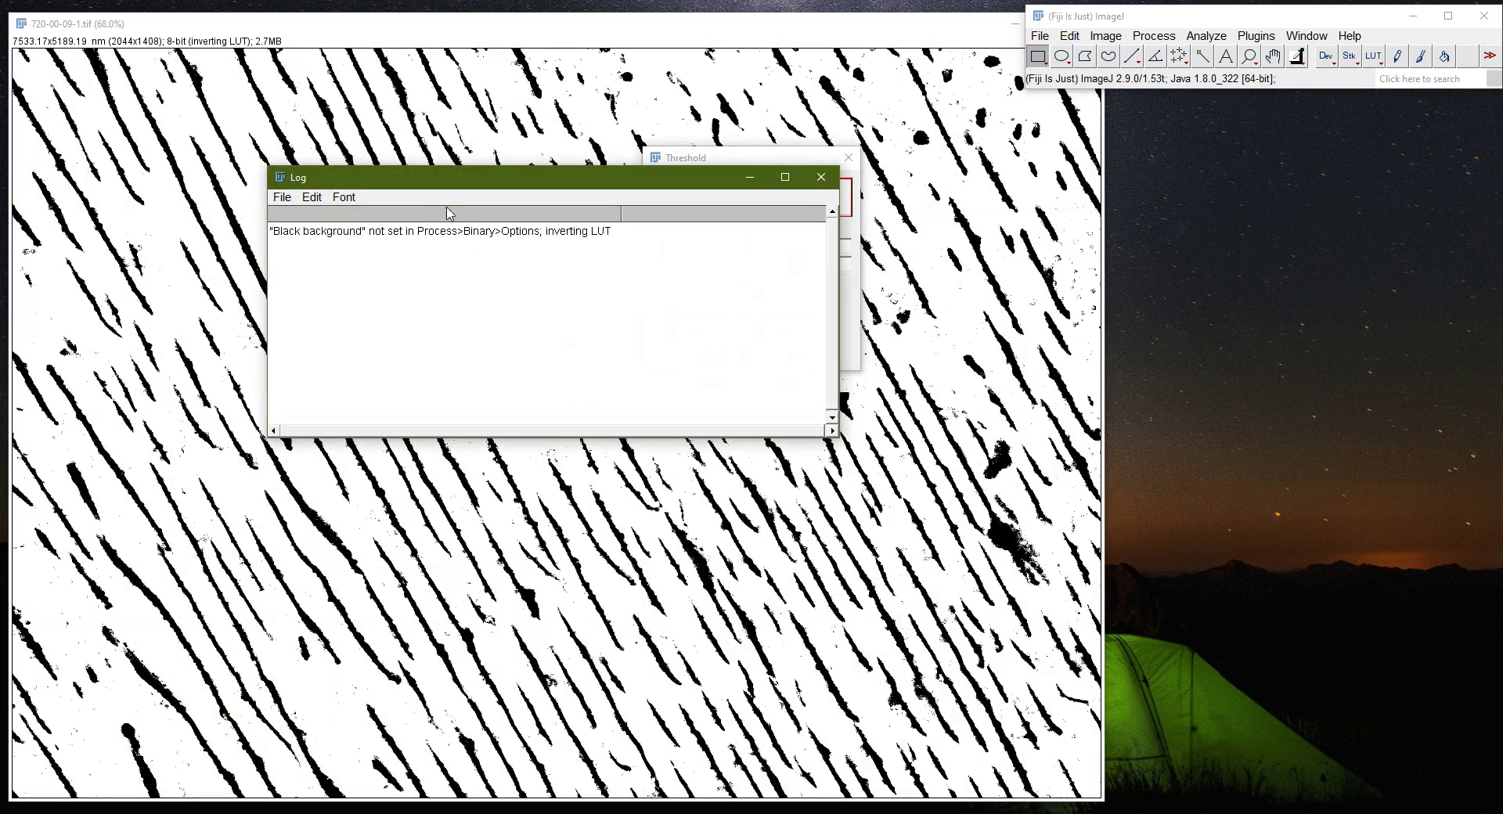
pyautogui.click(815, 184)
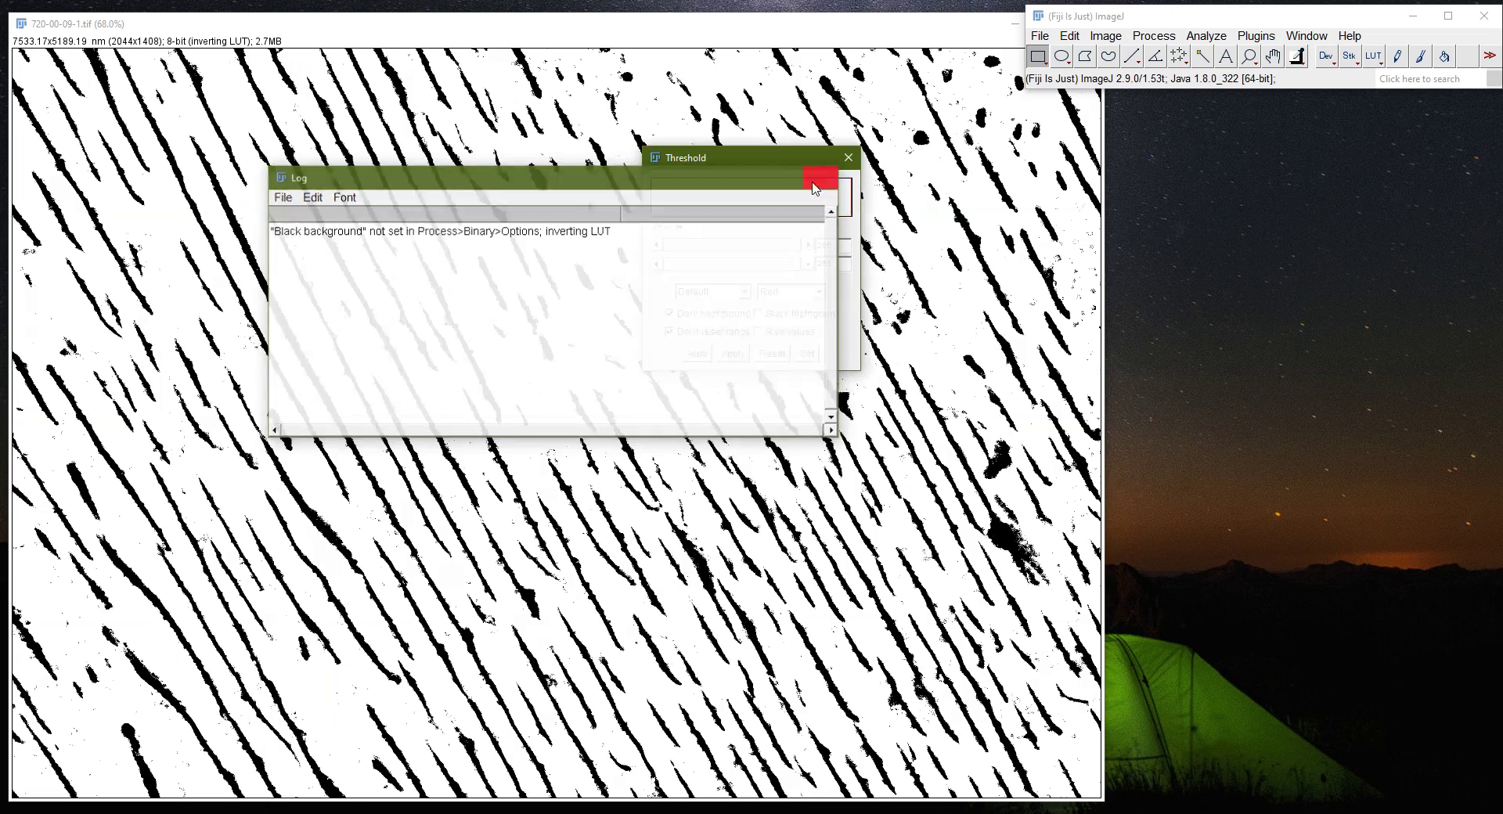
pyautogui.click(849, 158)
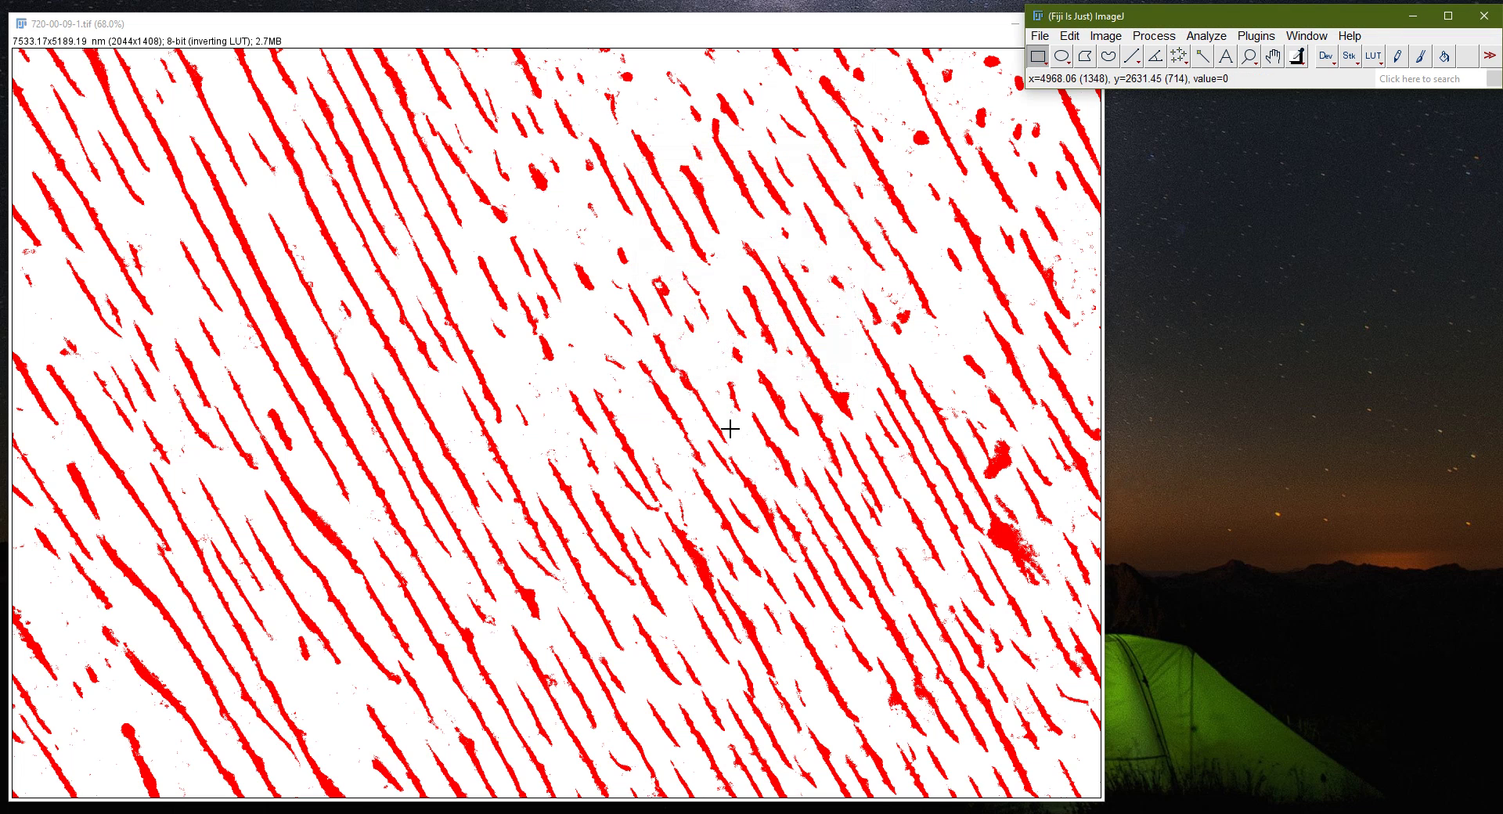
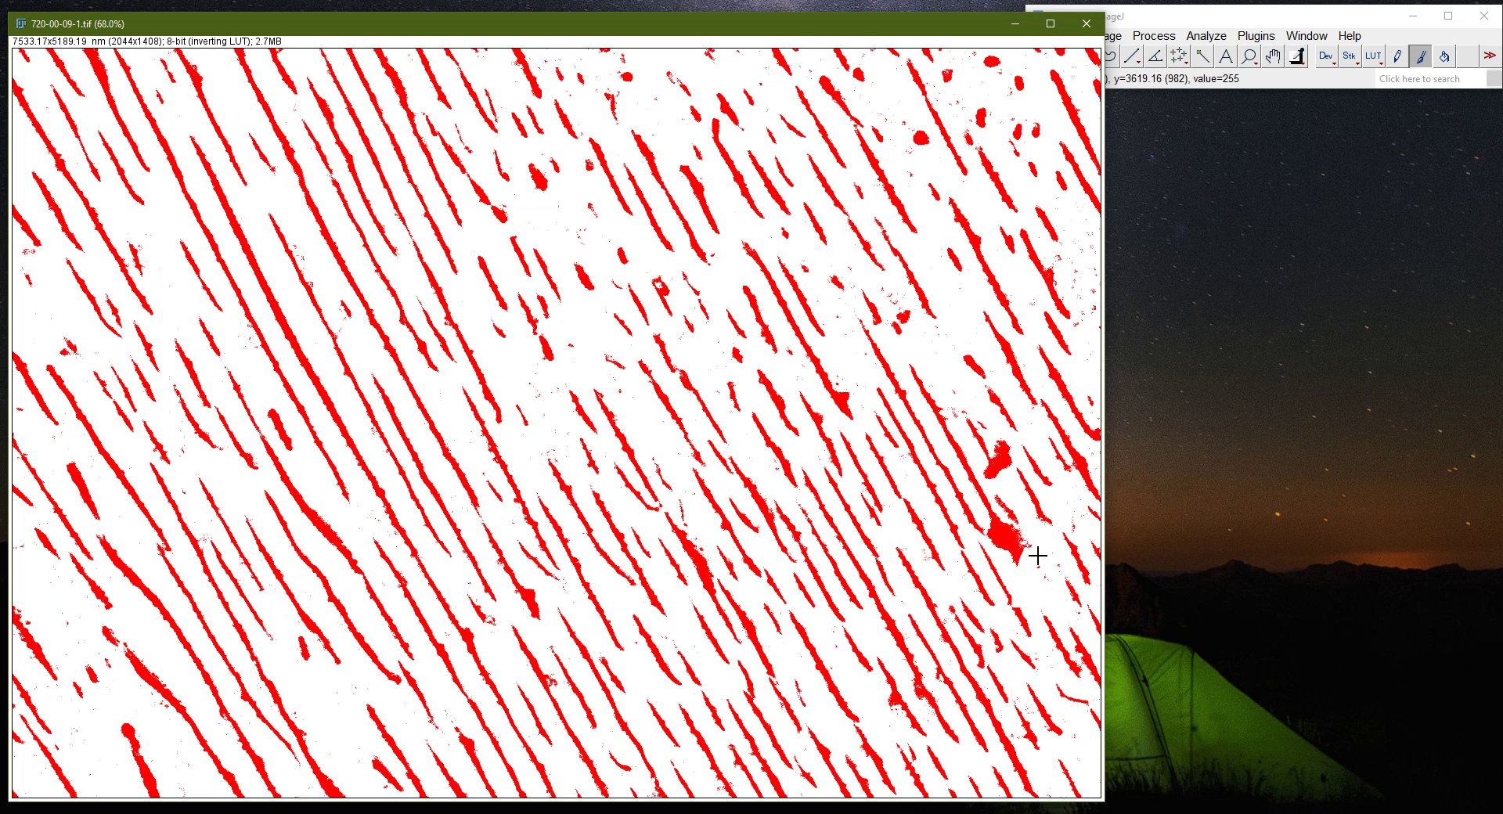
# - Paint out the two large irregular blobs in the right part of the thresholded image with the Paintbrush at a width of 10 pixels
pyautogui.doubleClick(1423, 60)
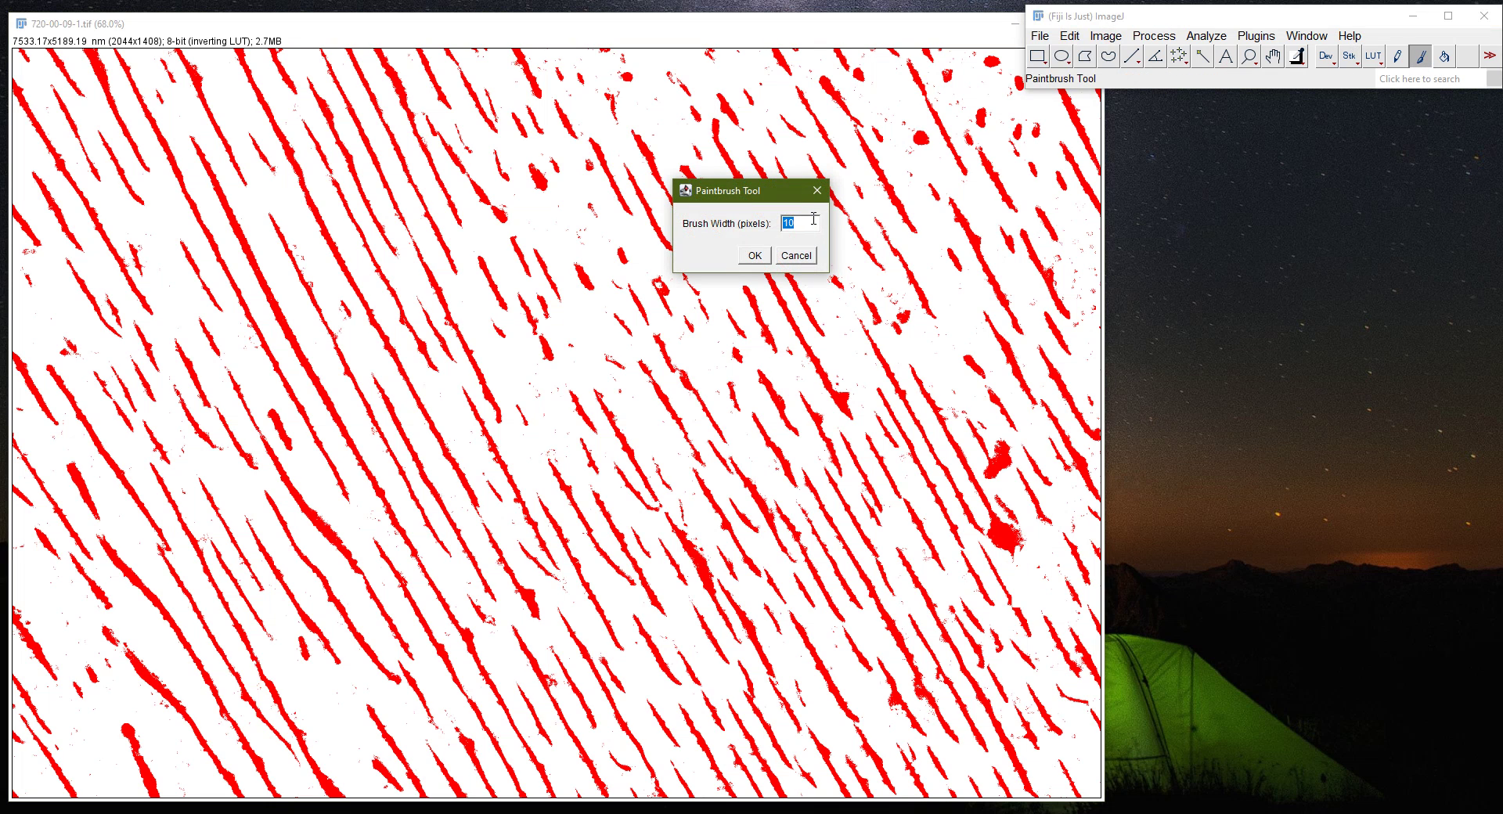
pyautogui.press('Return')
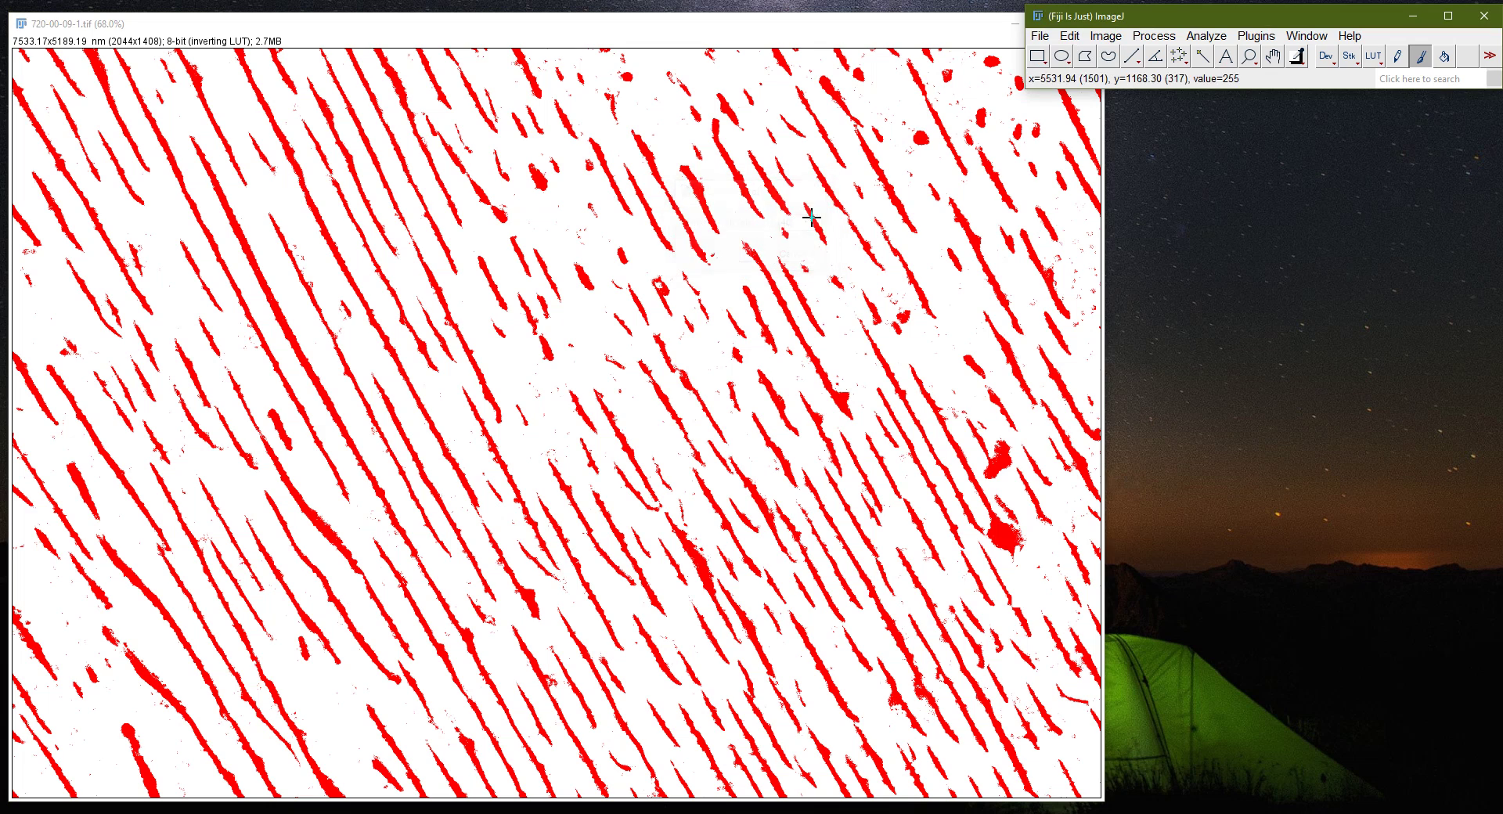
pyautogui.click(1024, 554)
pyautogui.moveTo(1024, 553); pyautogui.dragTo(1003, 543)
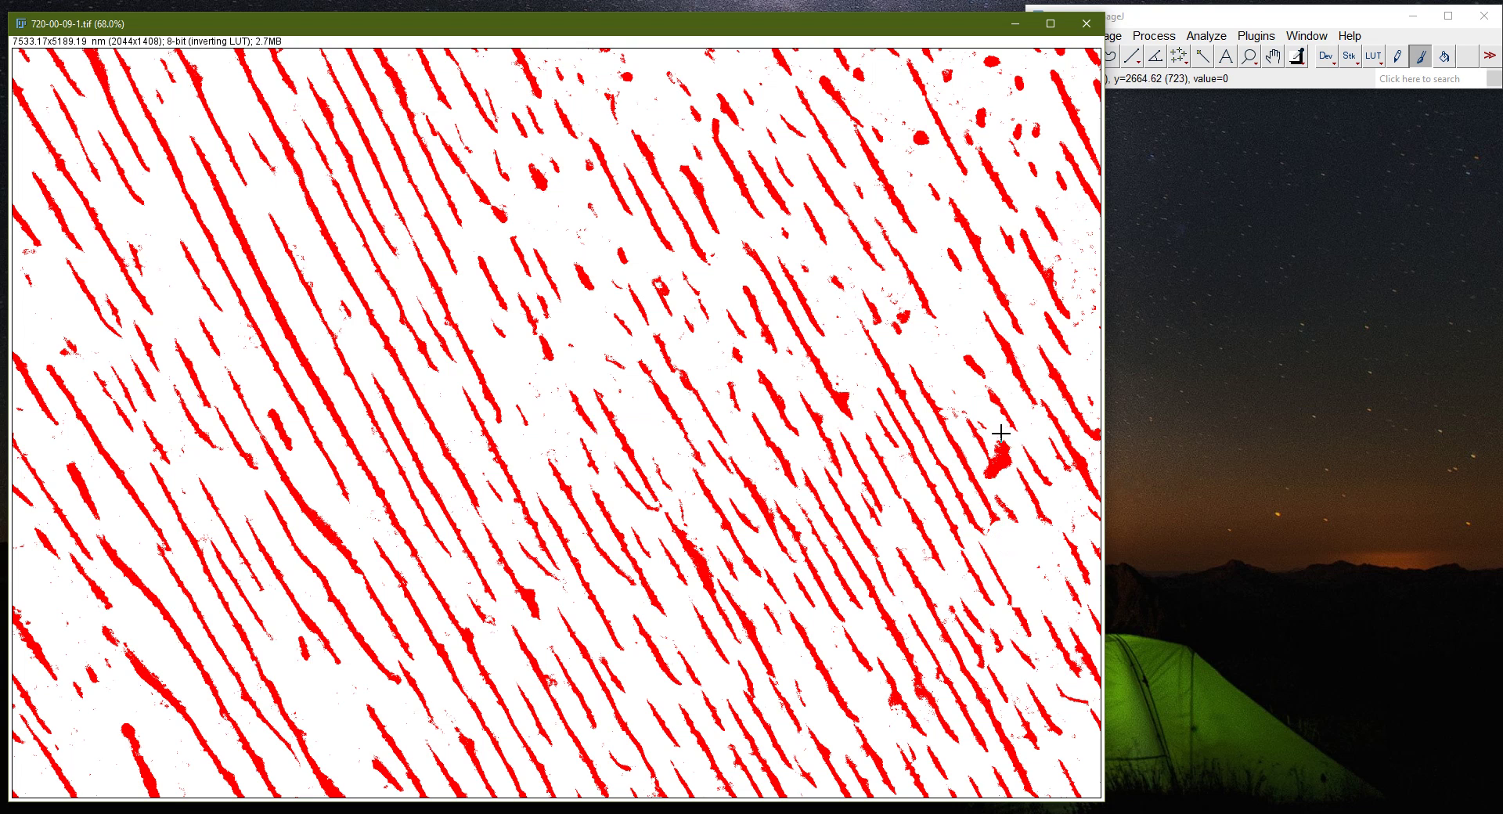
pyautogui.moveTo(1005, 444); pyautogui.dragTo(990, 477)
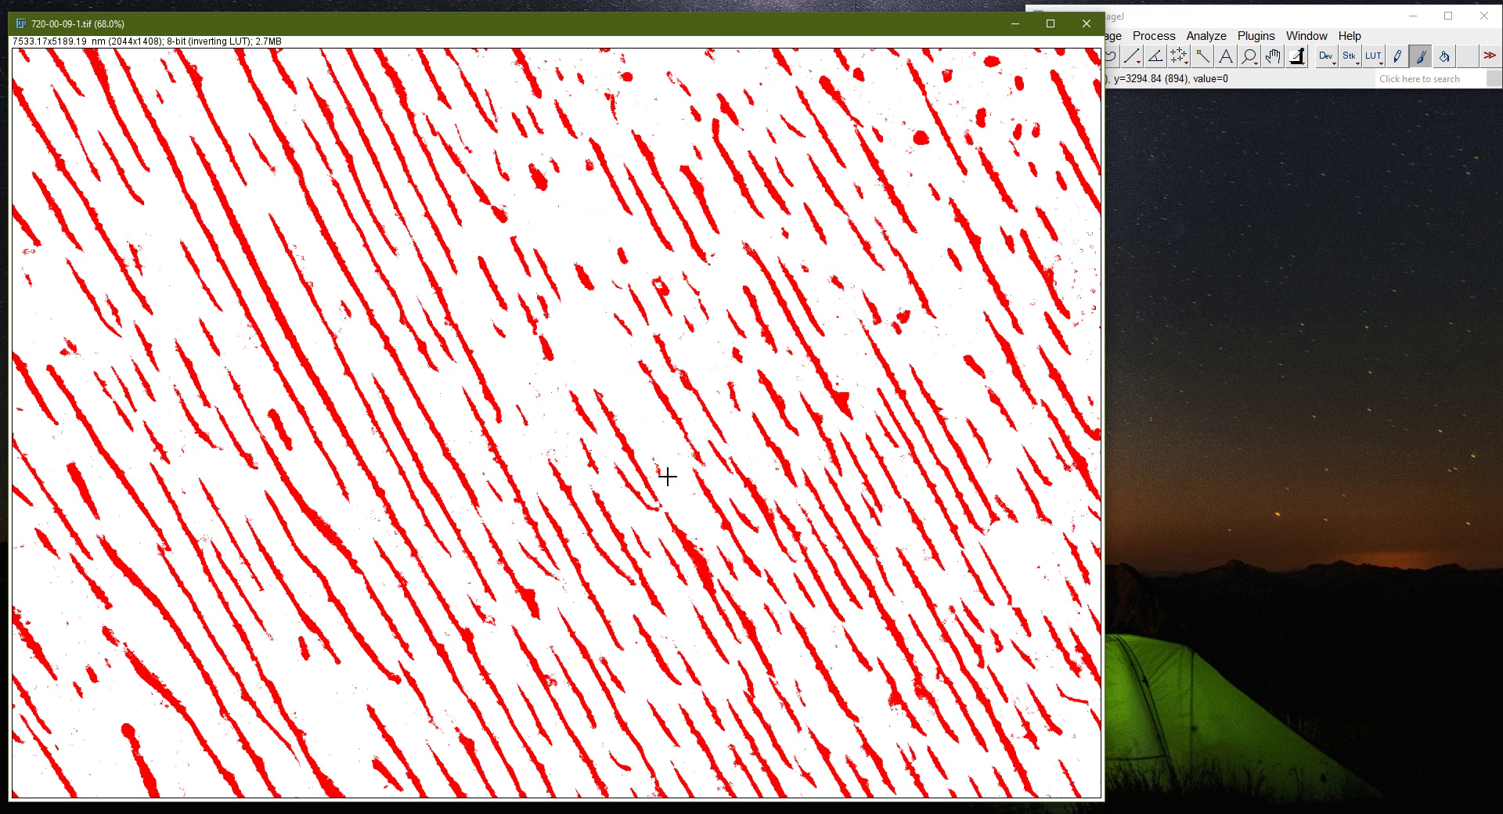
pyautogui.press('XF86AudioRaiseVolume')
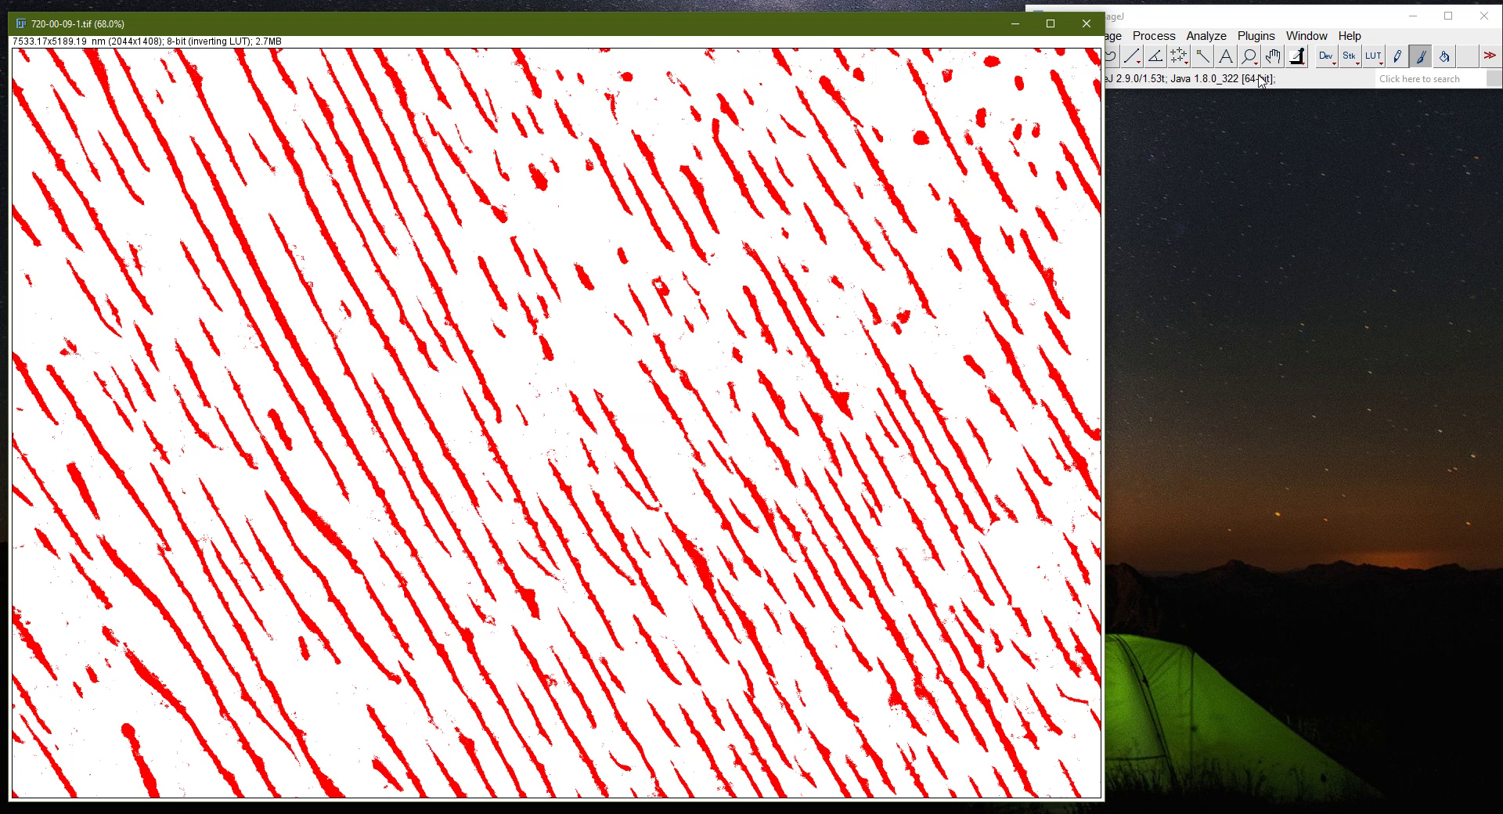
# - Analyze the particles with a size range of 500-Infinity nm^2 and Outlines as the shown output, and move the outline drawing into view
pyautogui.click(1242, 26)
pyautogui.click(1219, 41)
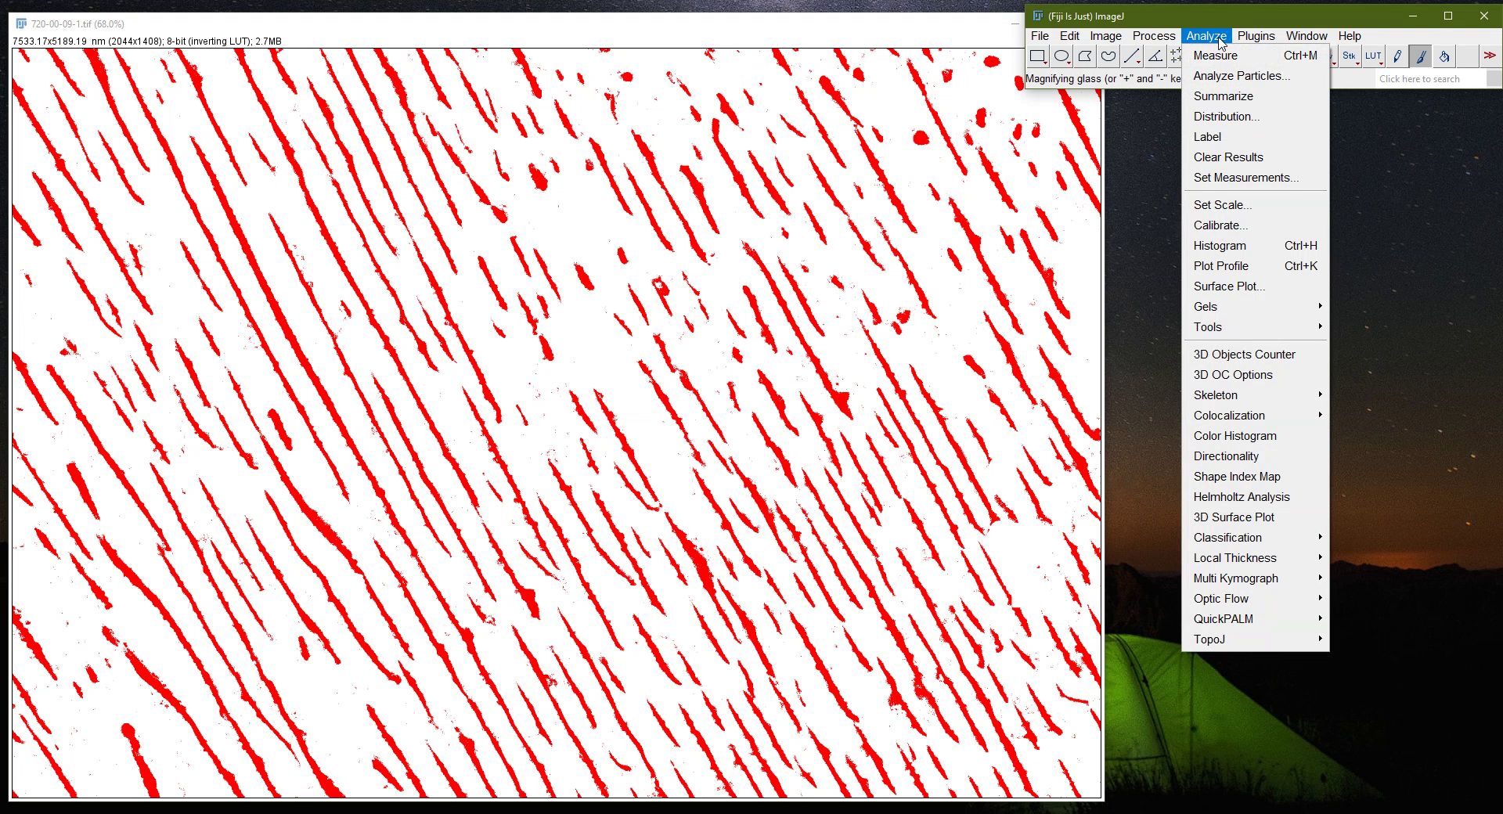
pyautogui.click(1242, 76)
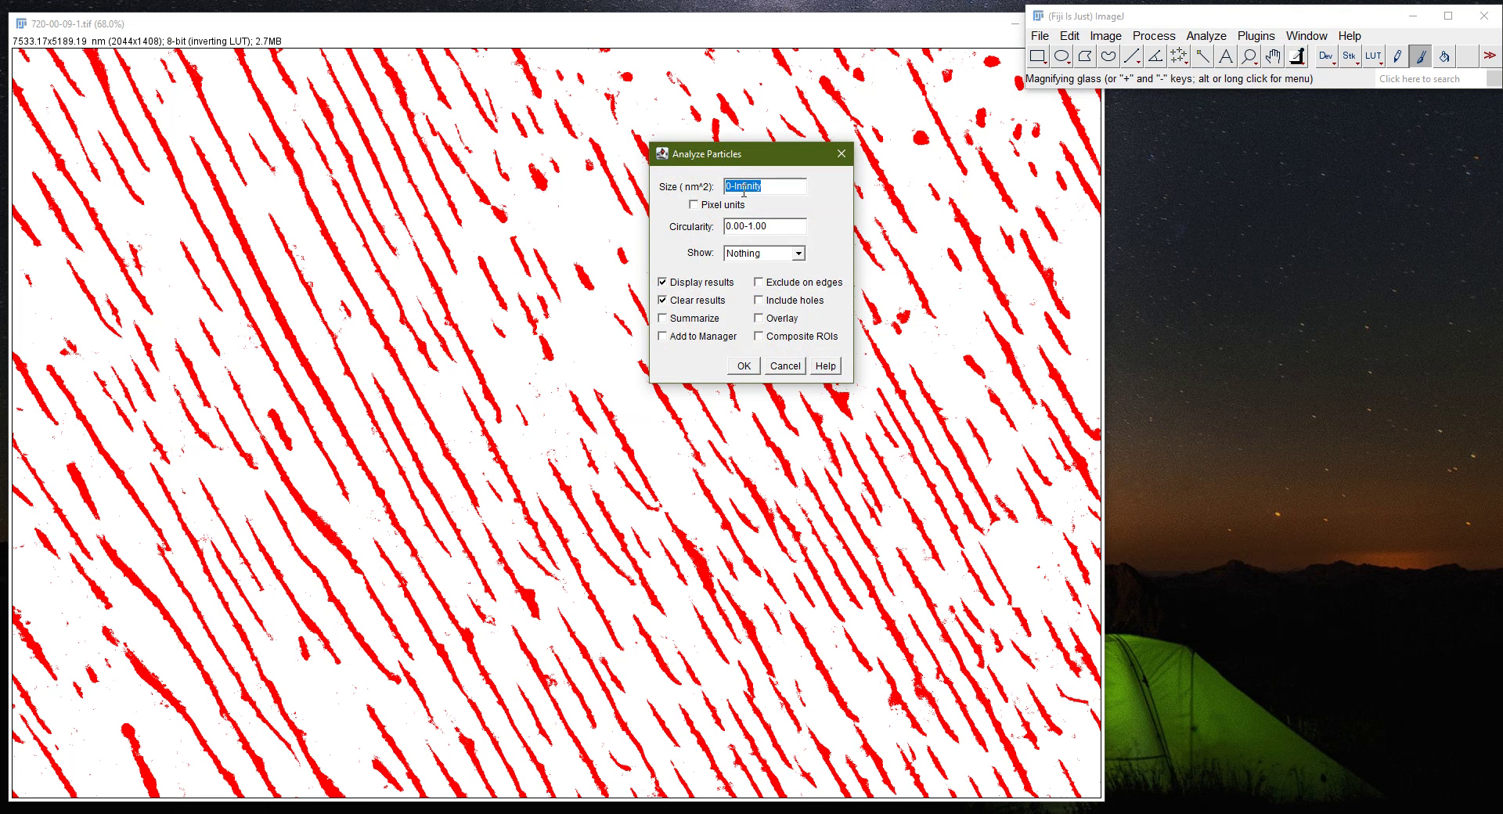
pyautogui.press('XF86AudioLowerVolume')
pyautogui.click(732, 188)
pyautogui.moveTo(729, 186); pyautogui.dragTo(714, 188)
pyautogui.write('500')
pyautogui.click(798, 258)
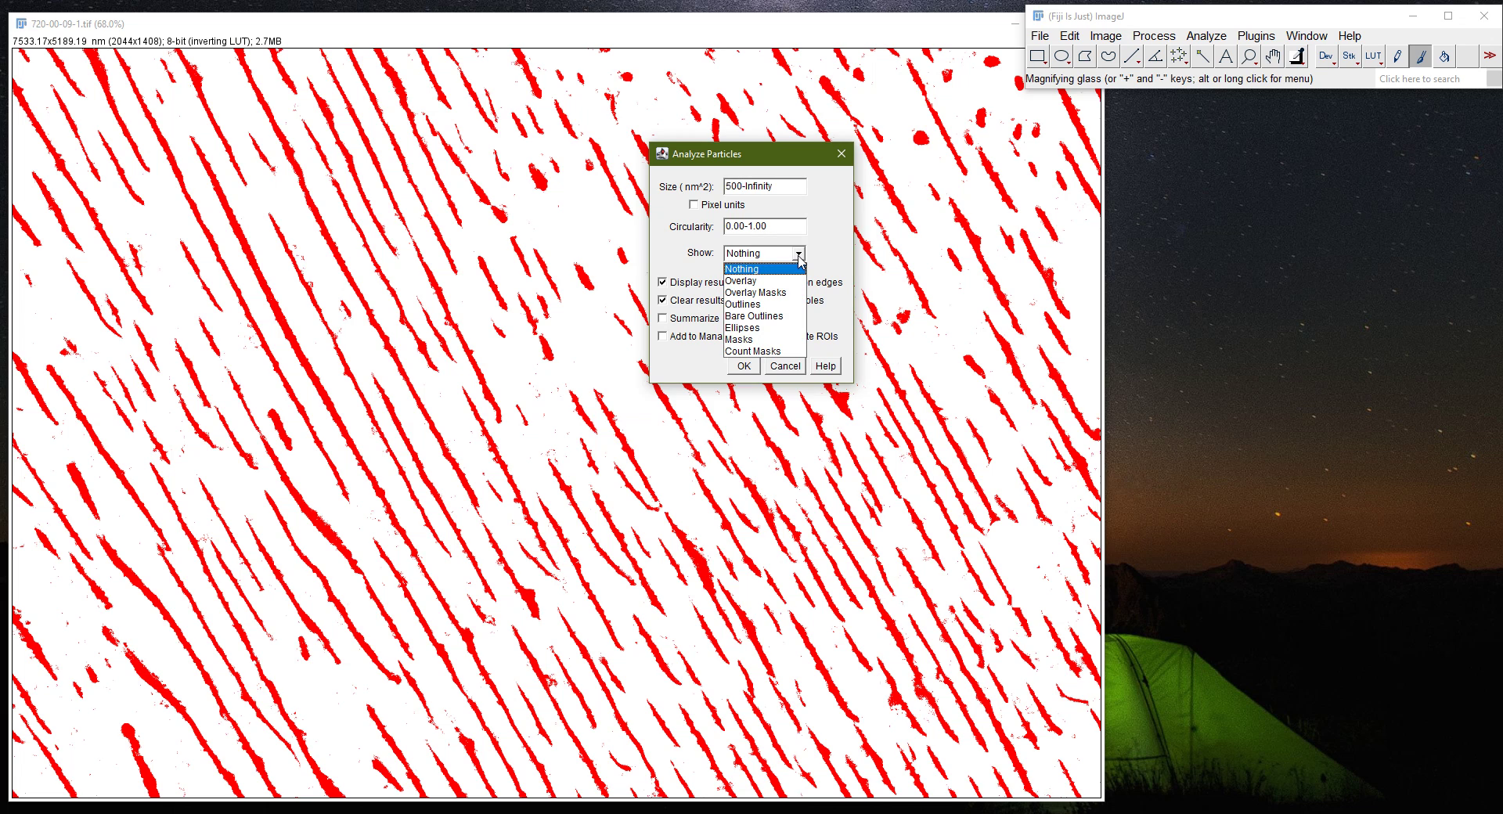
pyautogui.click(762, 305)
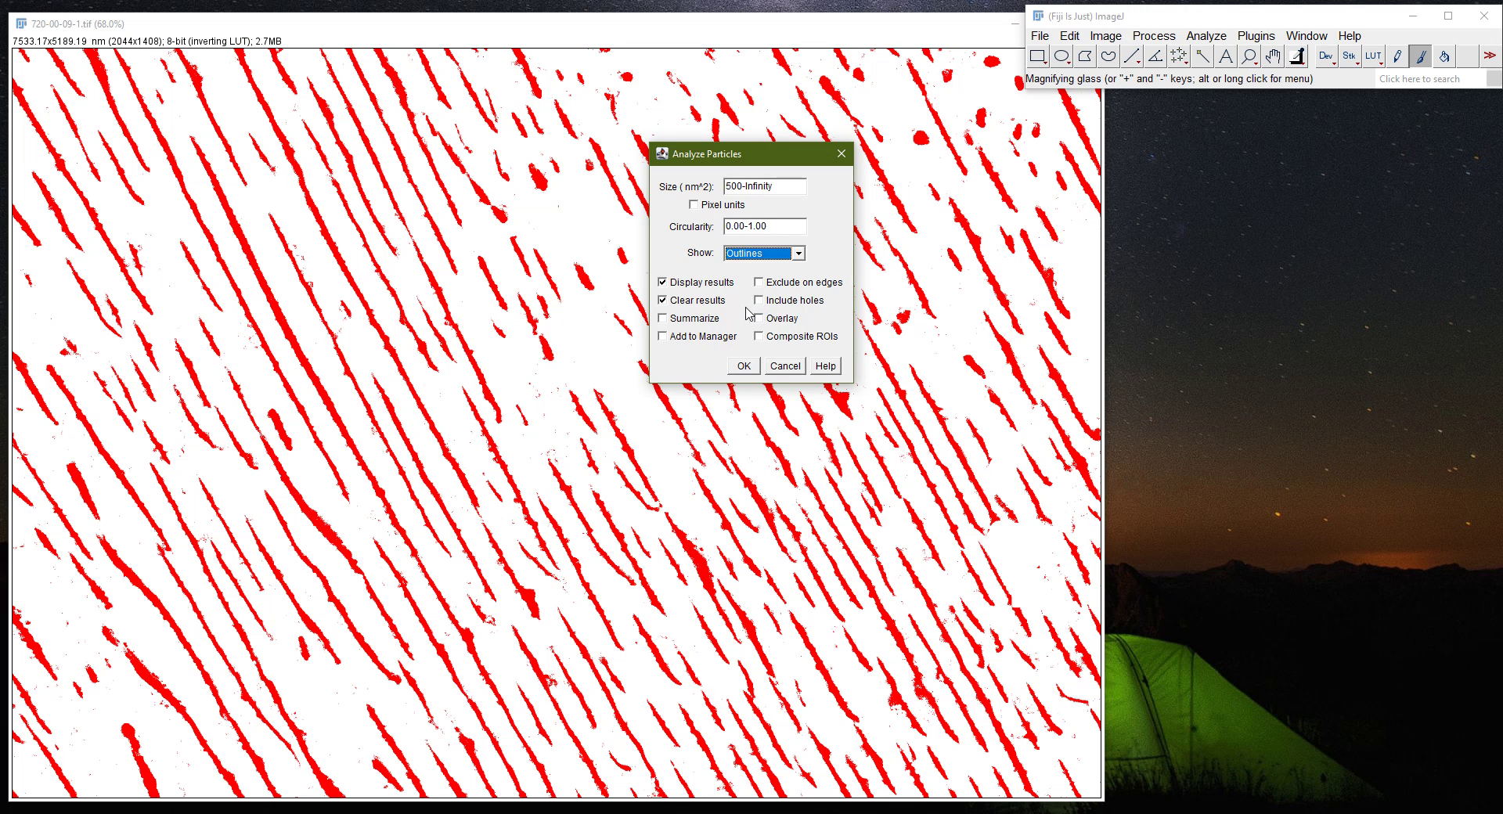
pyautogui.click(744, 367)
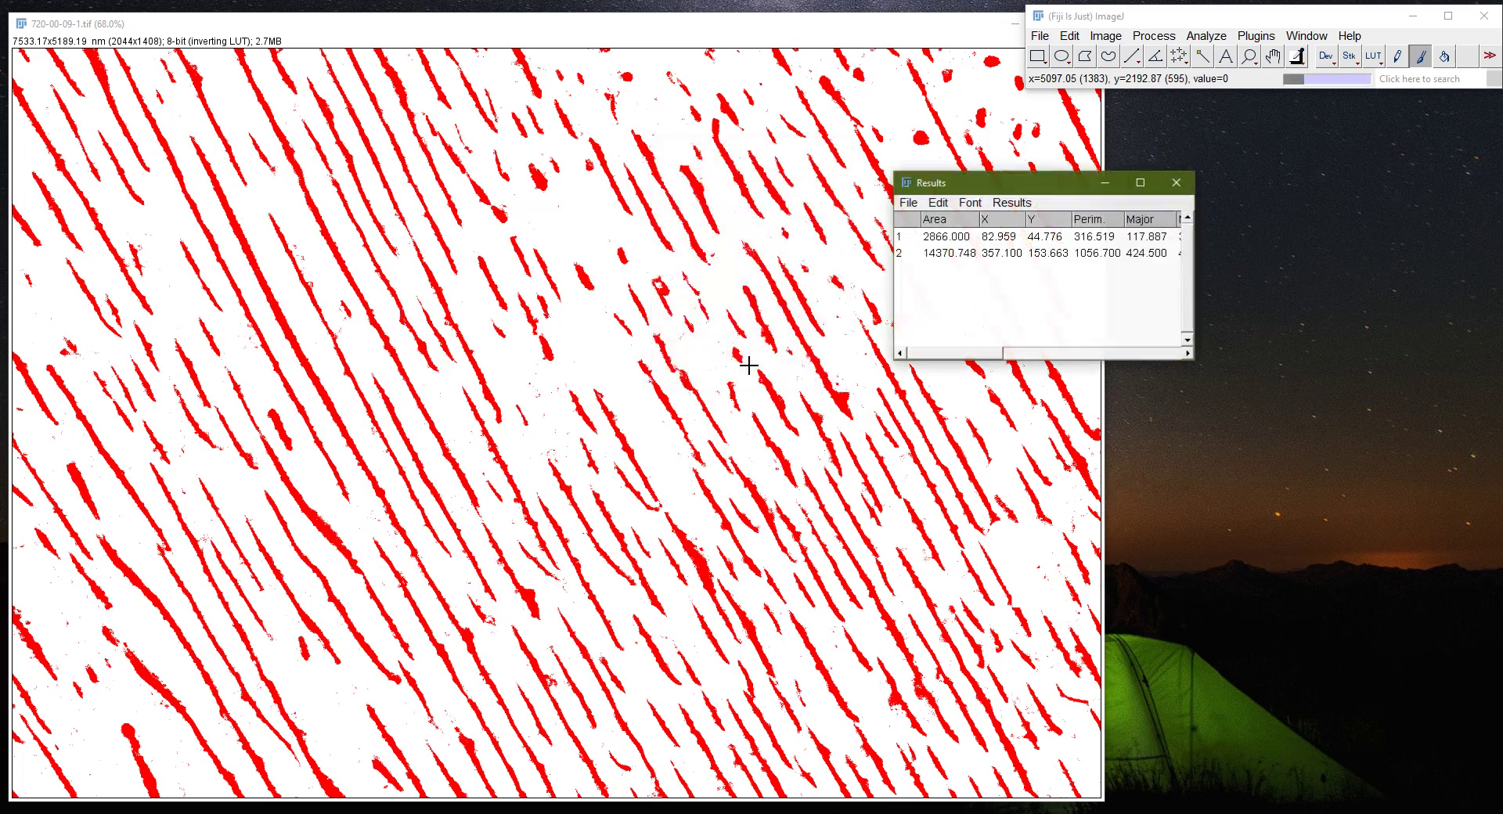
pyautogui.moveTo(568, 135); pyautogui.dragTo(598, 96)
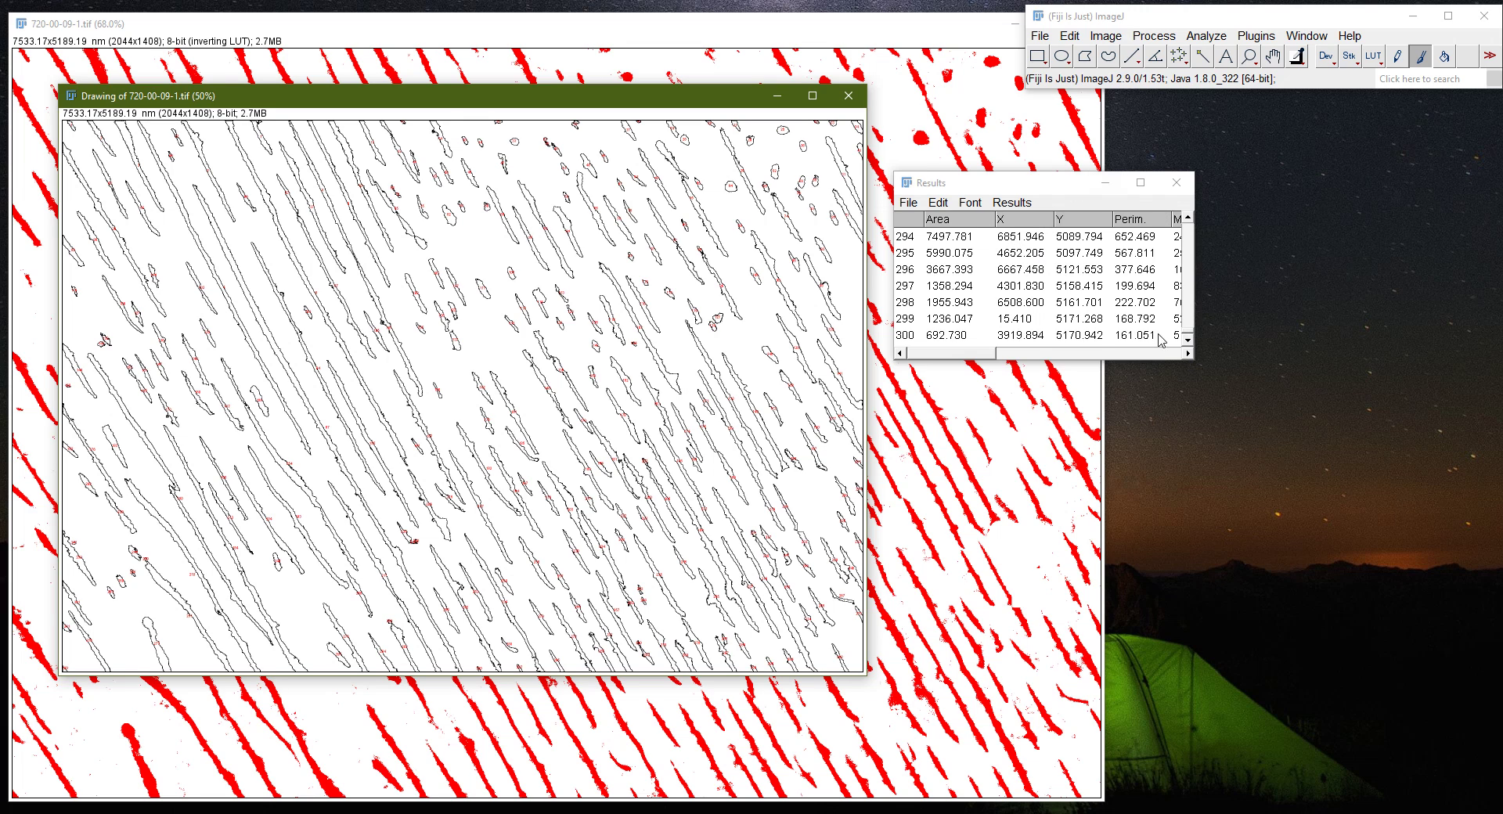
# - Review the measurement columns of the particle results table and add summary statistics to it with Summarize
pyautogui.moveTo(969, 354); pyautogui.dragTo(1164, 363)
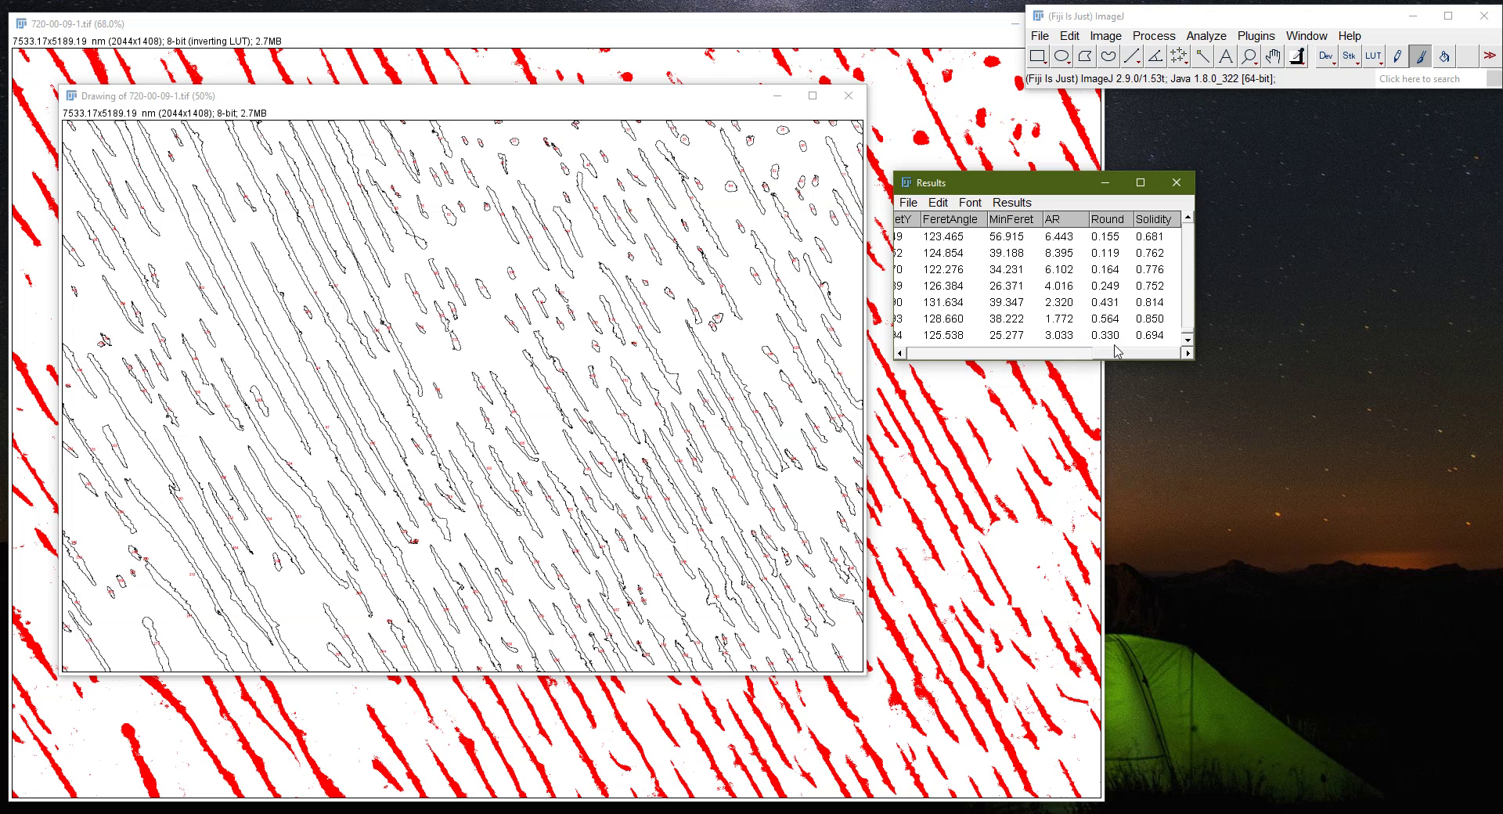
pyautogui.moveTo(1084, 354); pyautogui.dragTo(951, 354)
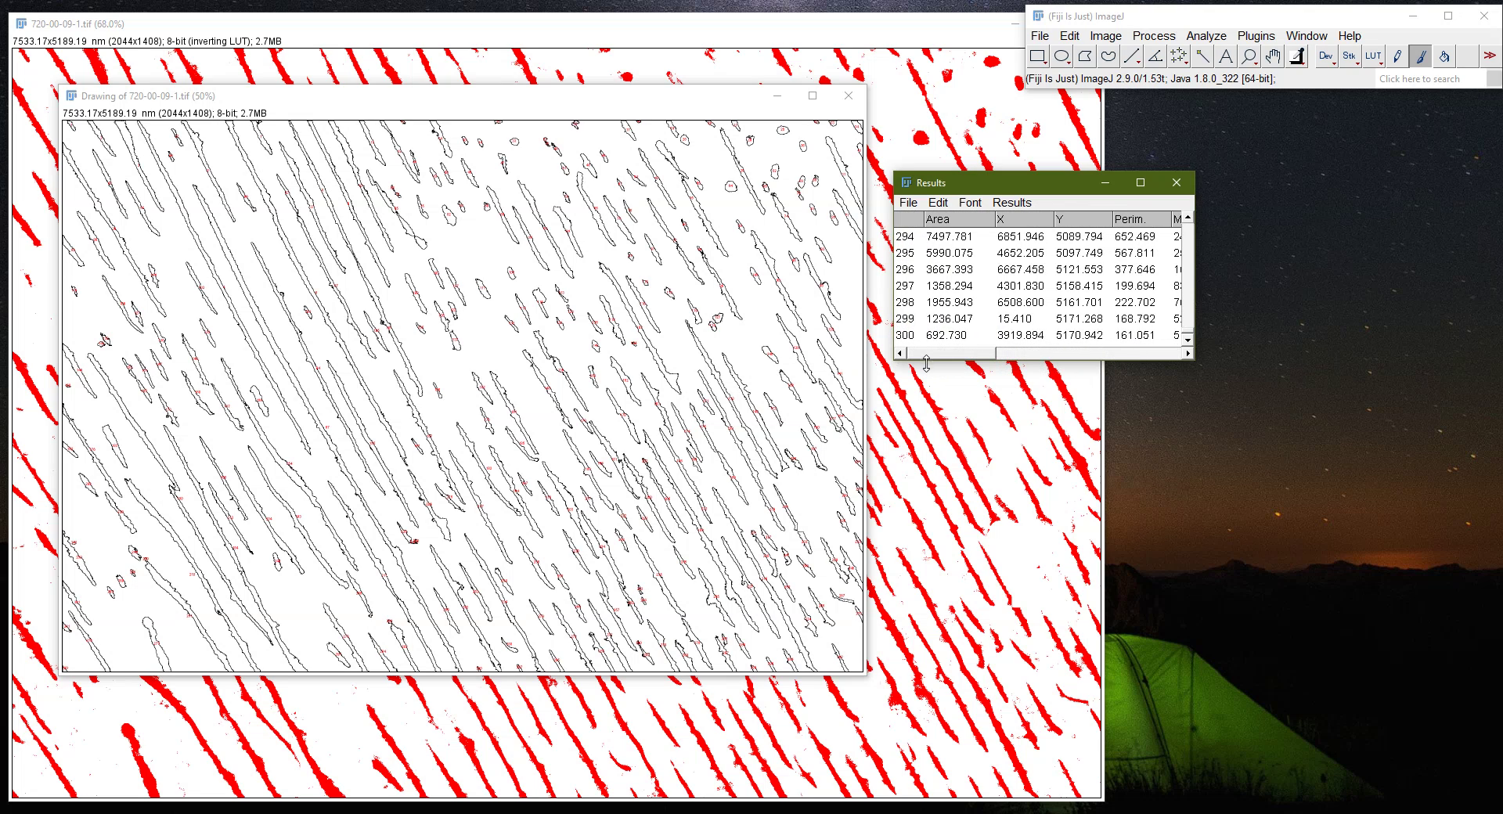
pyautogui.click(1027, 203)
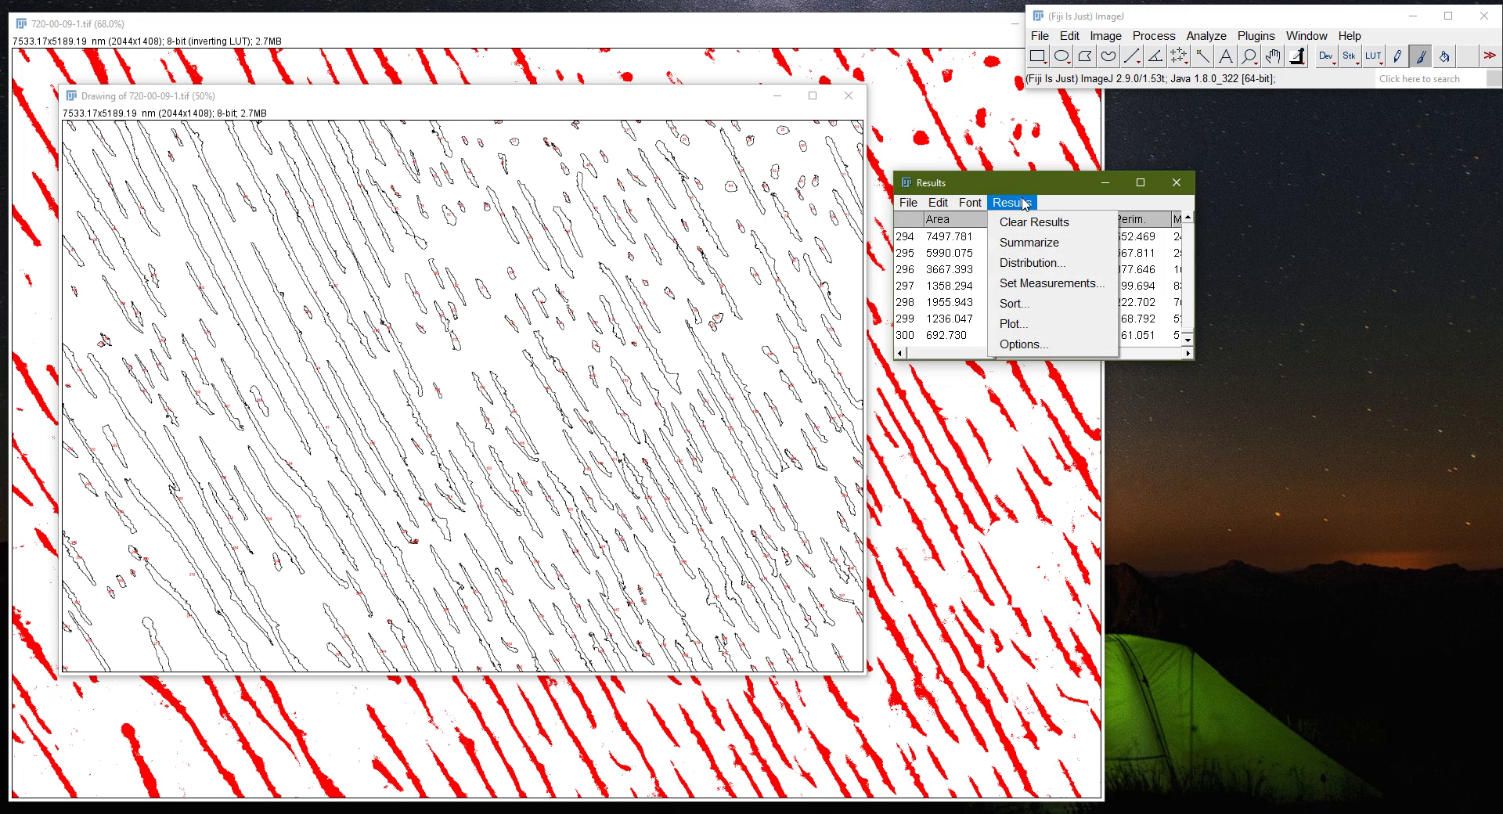
pyautogui.click(1042, 249)
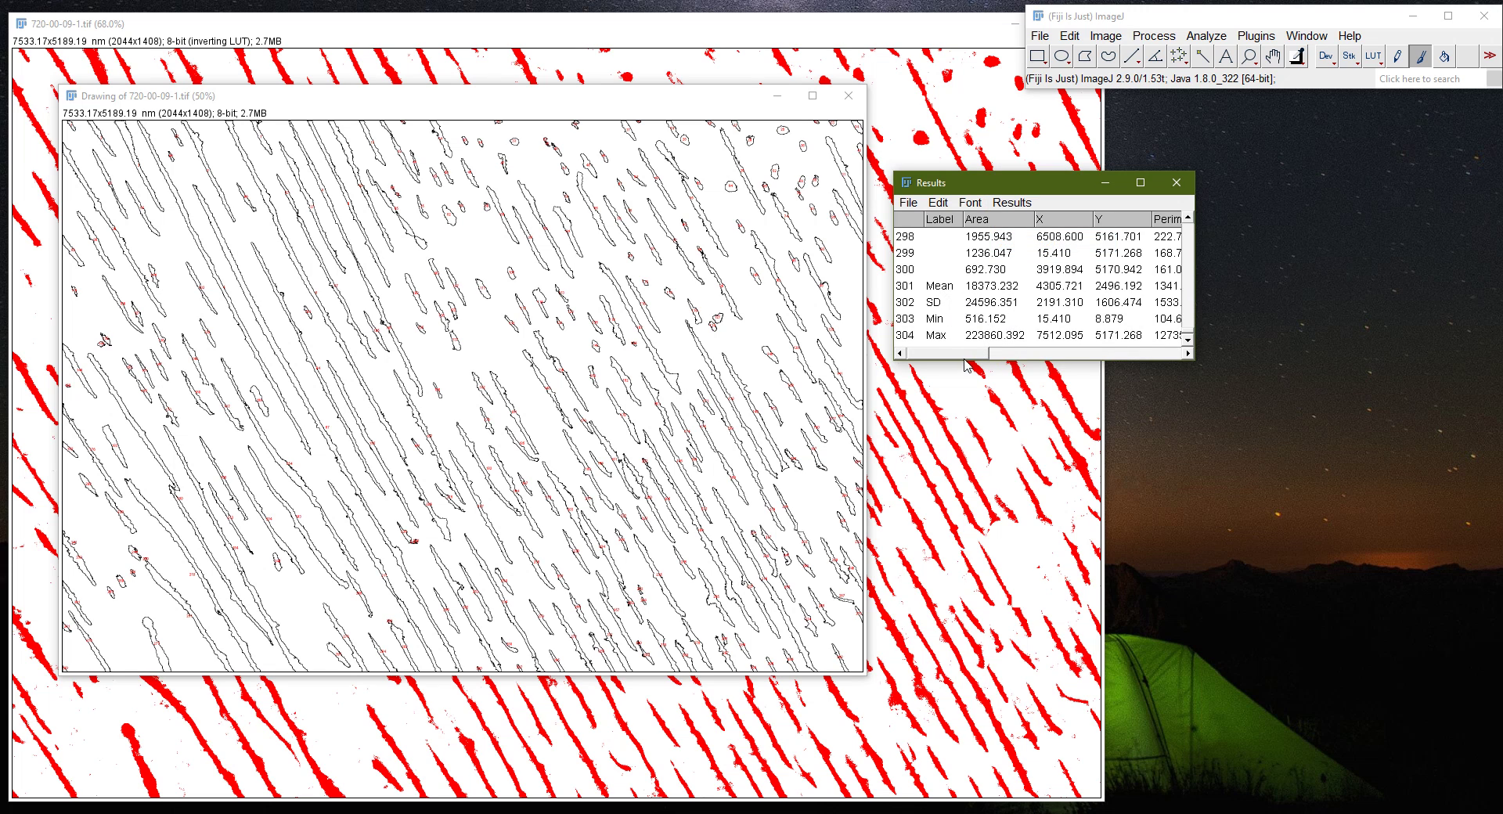
# - Save the results table as 720-00-09-stats.txt in the Fe-1C folder and close the results window
pyautogui.click(909, 204)
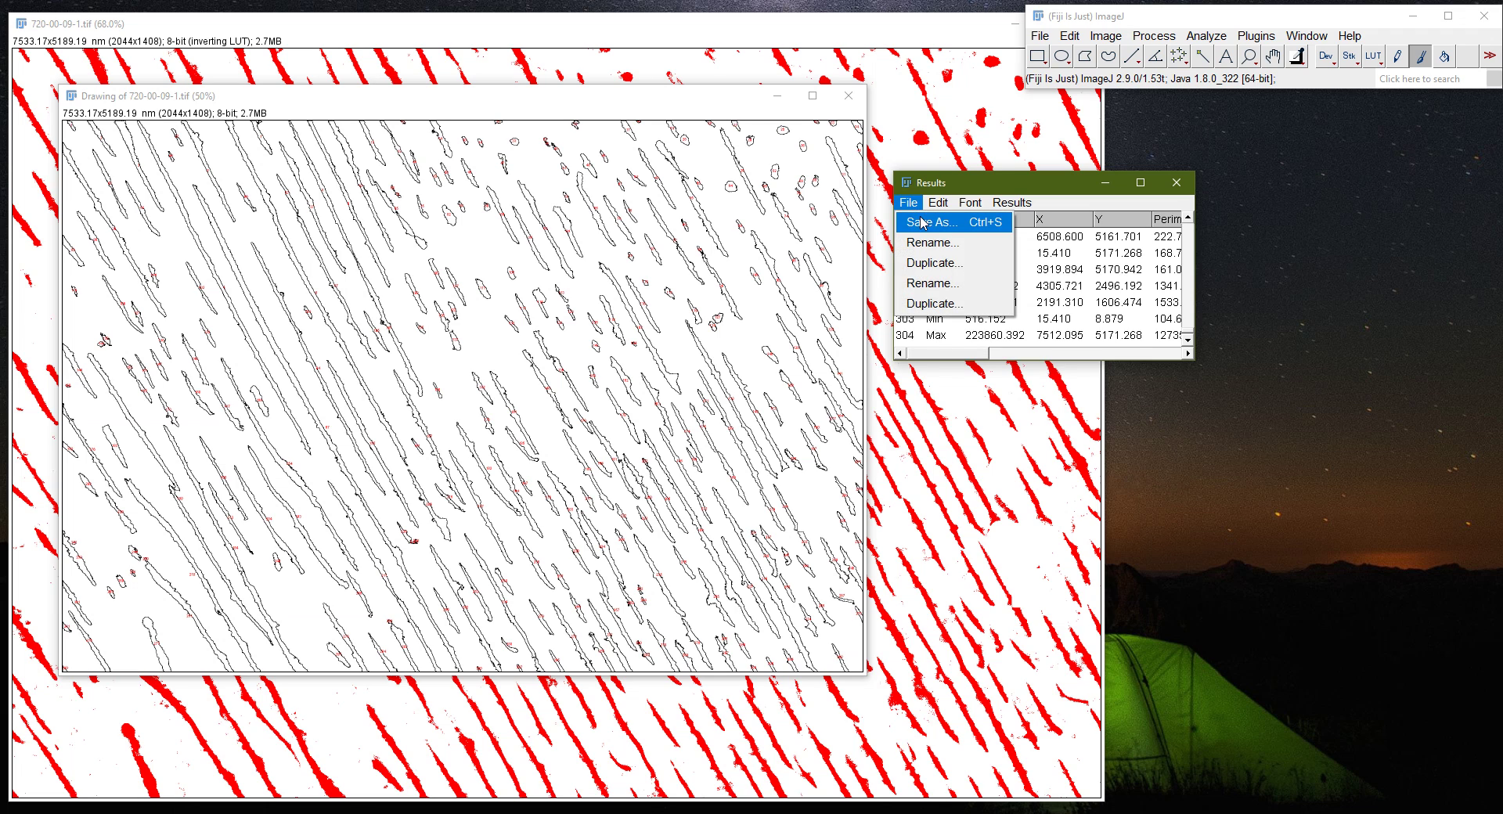
pyautogui.click(929, 233)
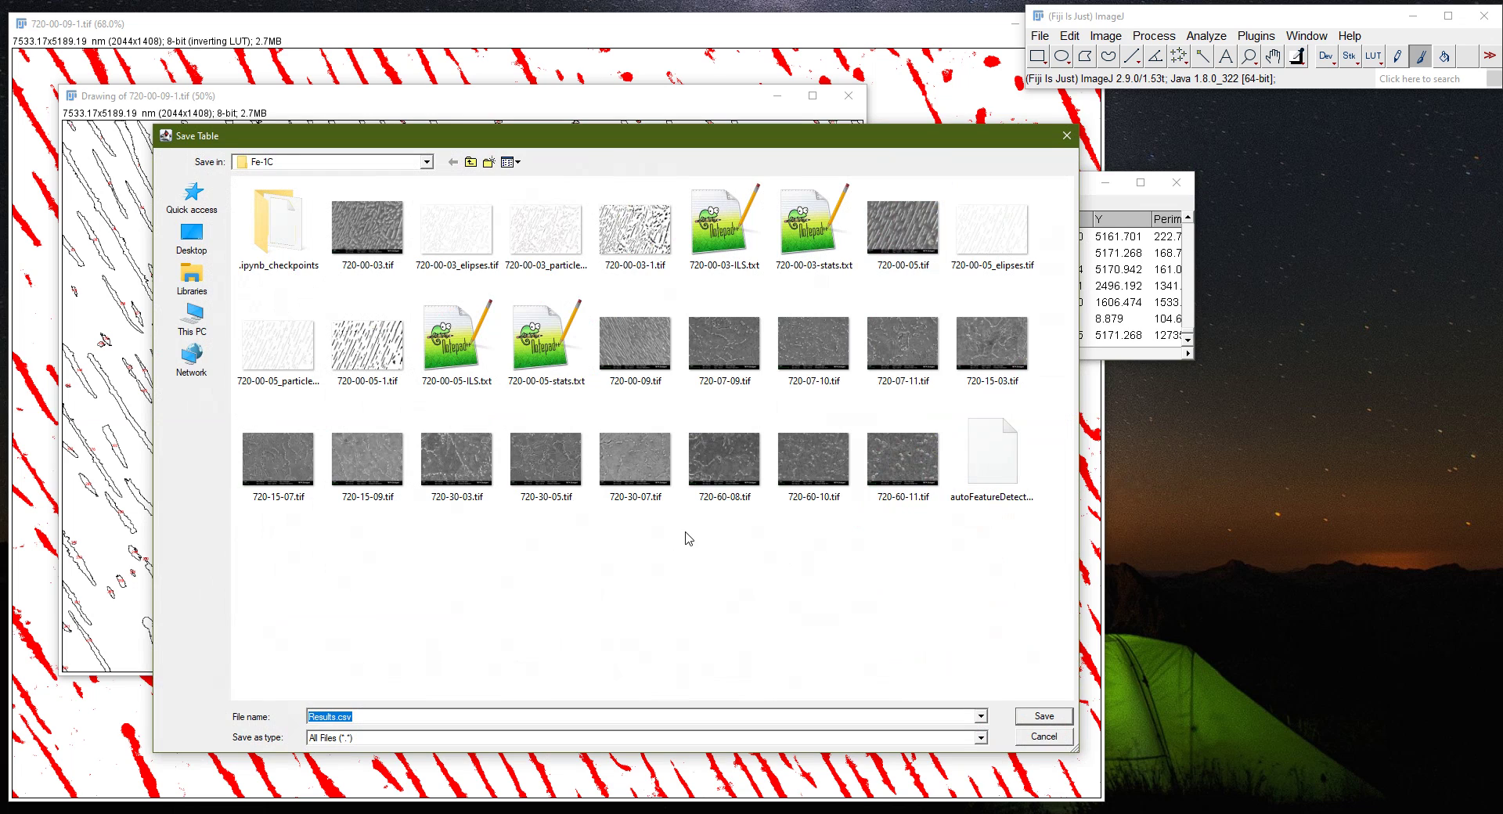
pyautogui.click(635, 344)
pyautogui.click(372, 715)
pyautogui.click(374, 716)
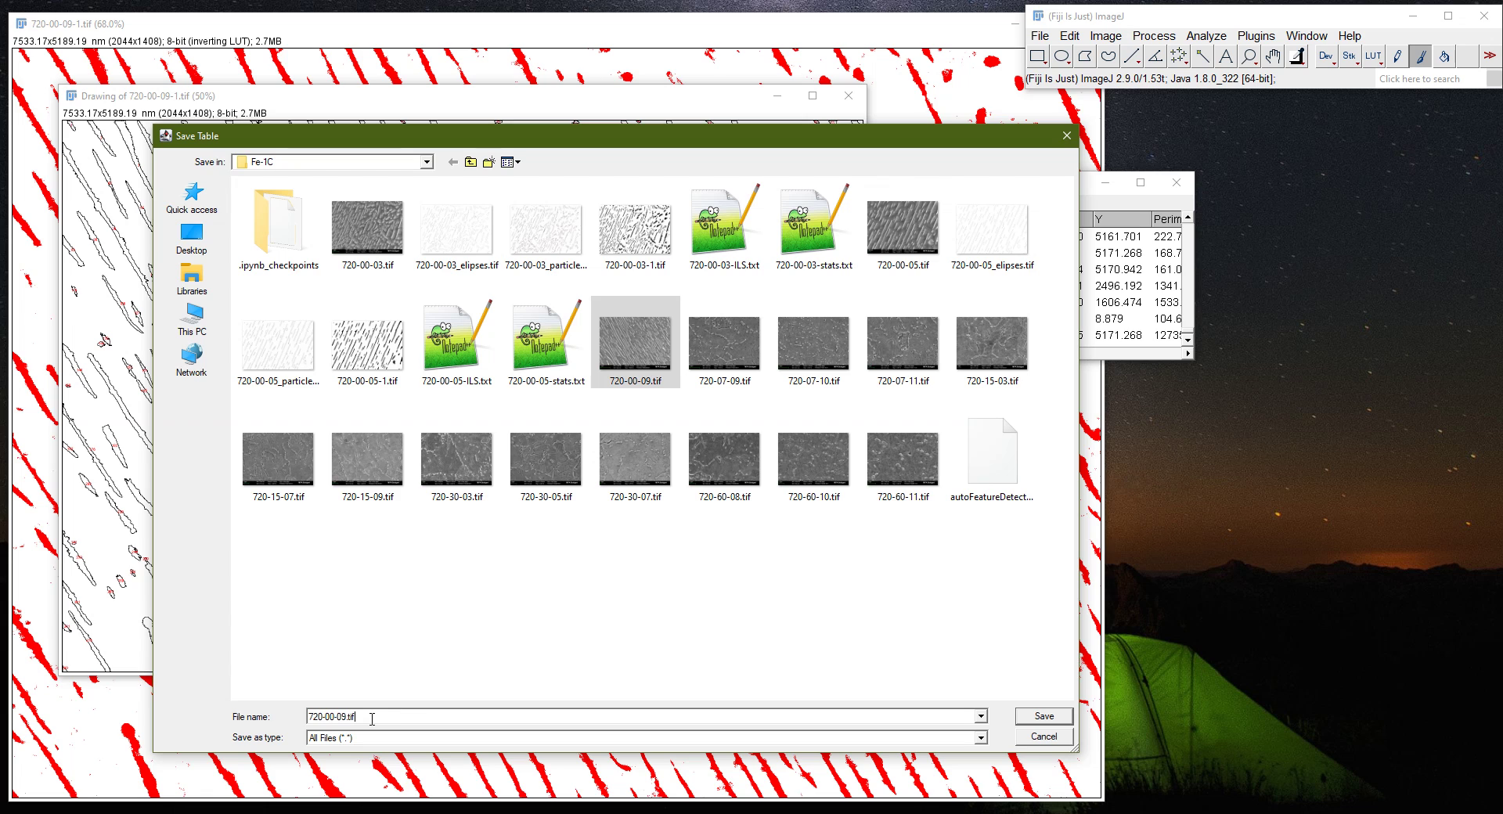
pyautogui.press('BackSpace')
pyautogui.press('BackSpace')
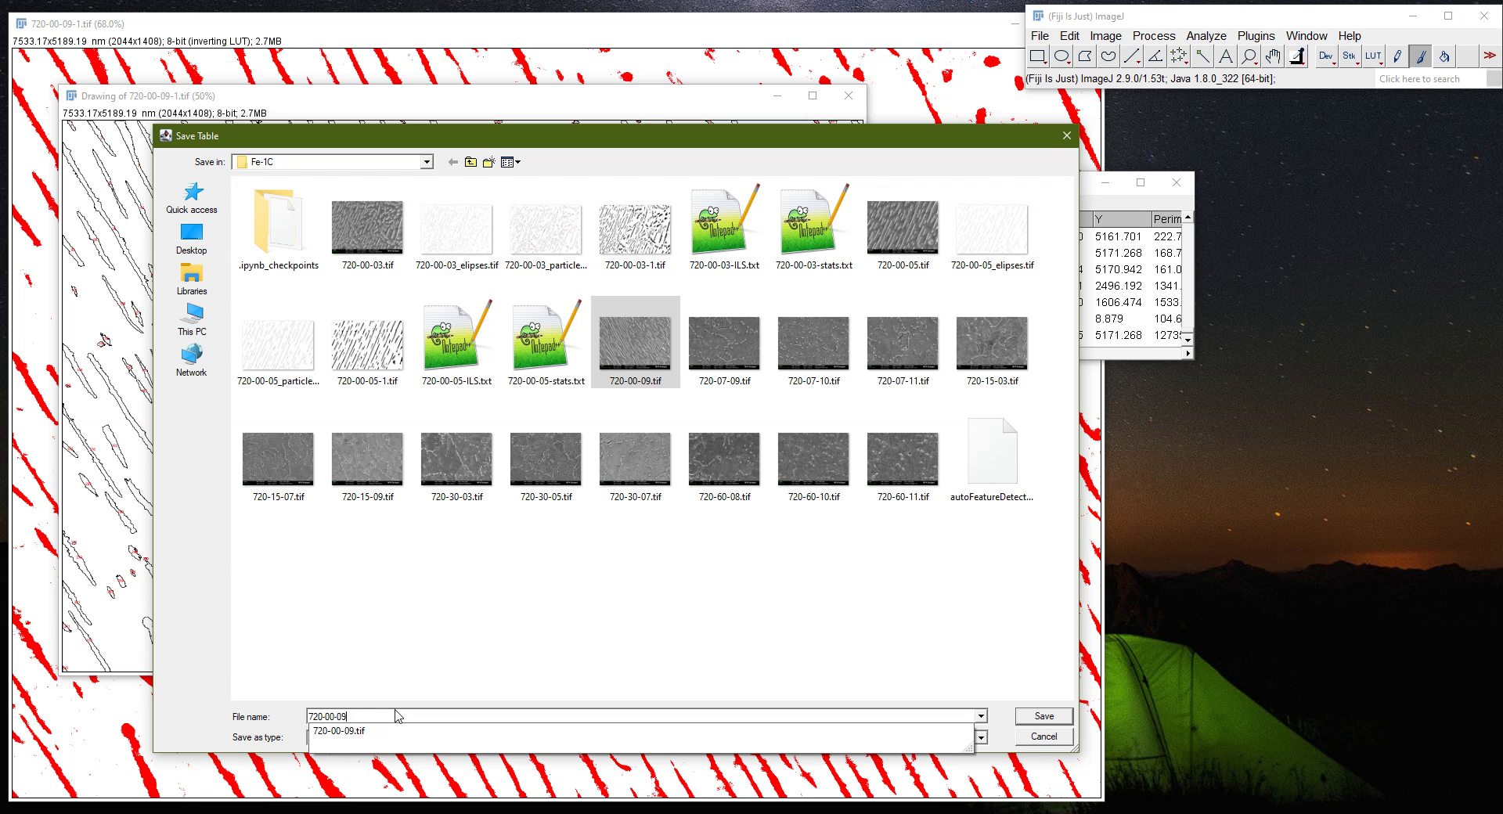
pyautogui.write('-')
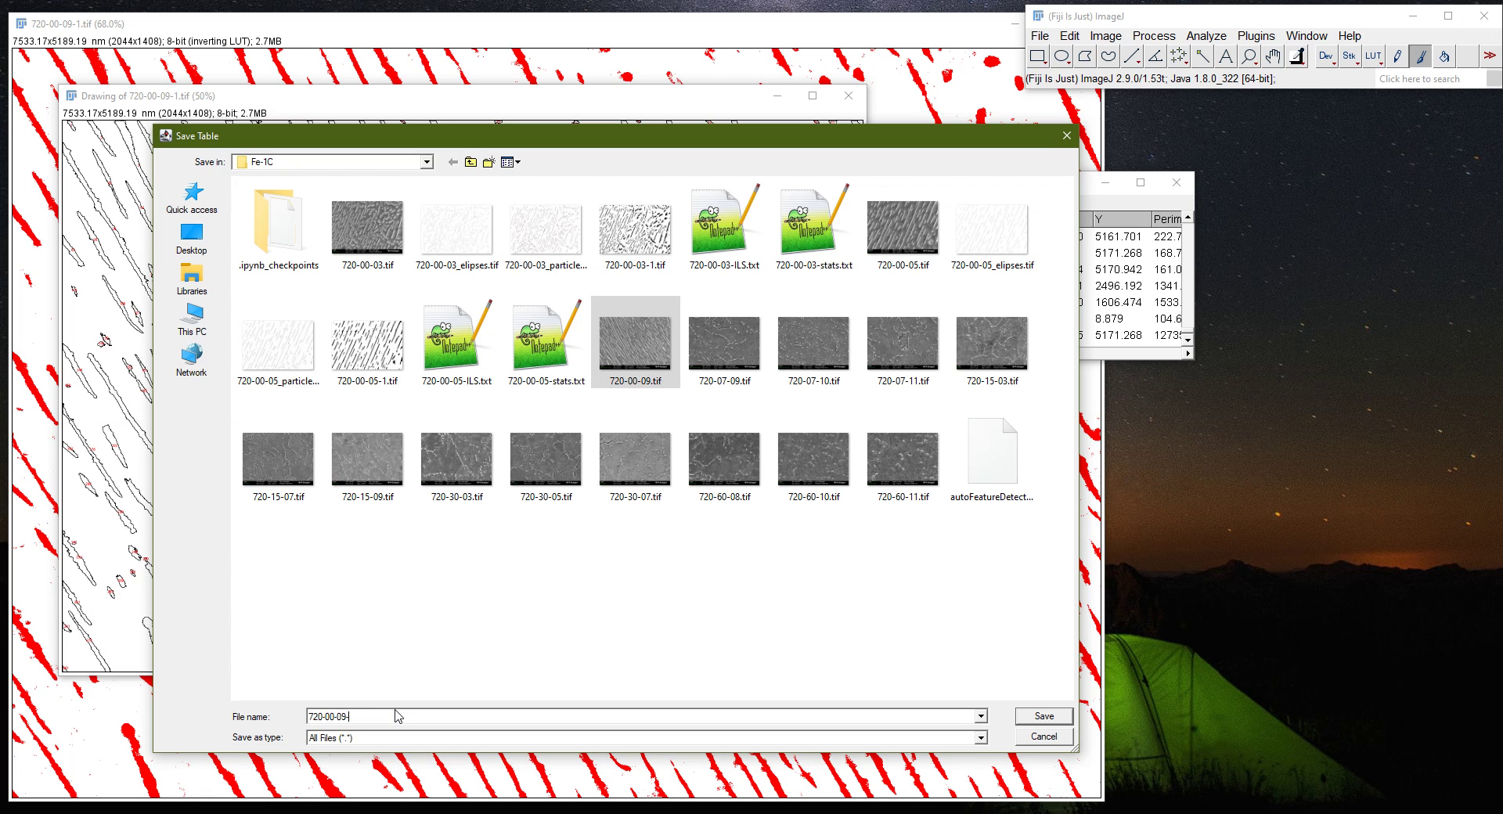
pyautogui.write('stats ')
pyautogui.write('txt')
pyautogui.press('Return')
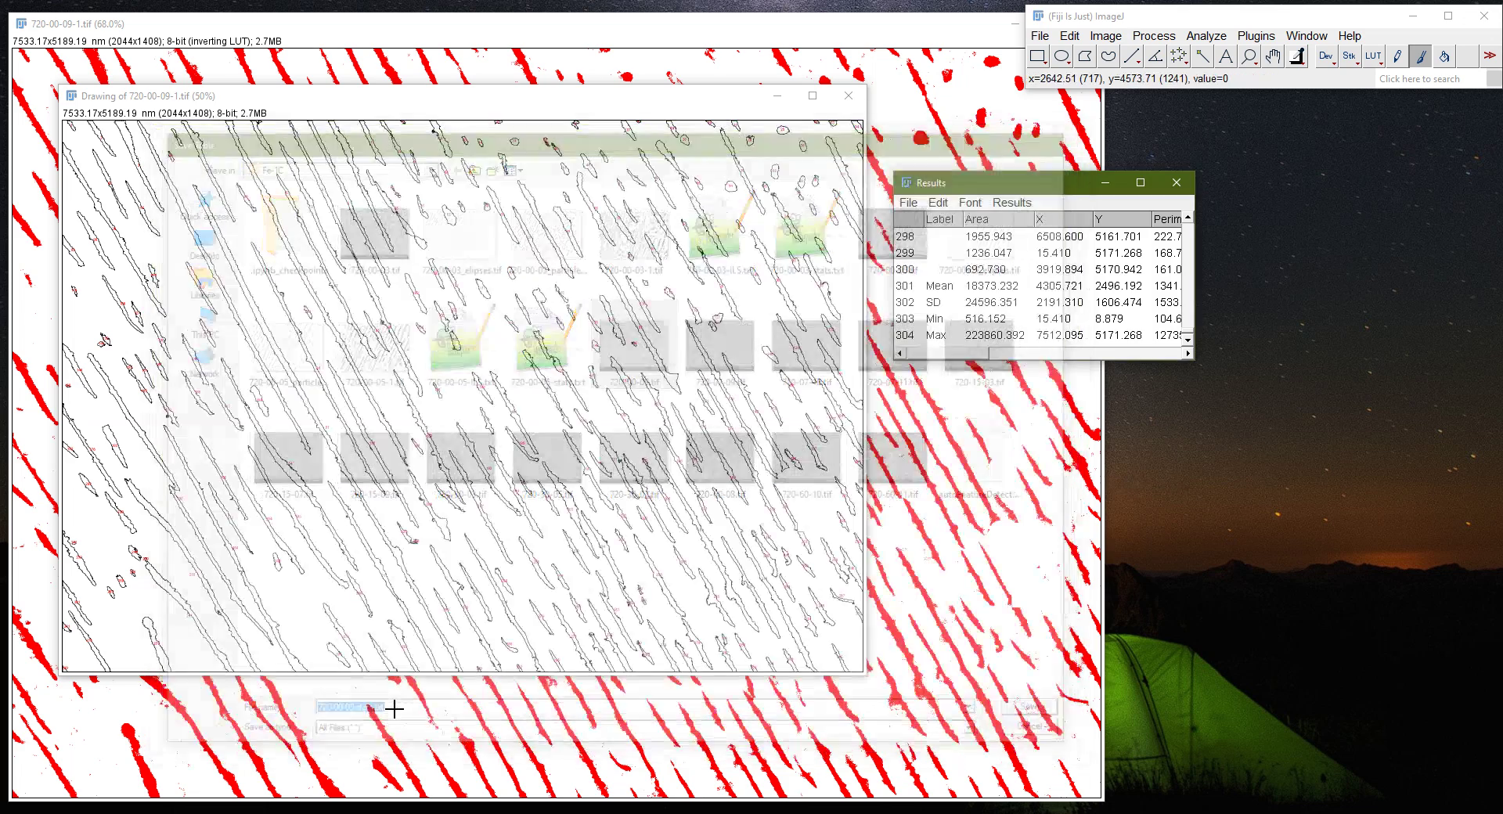
pyautogui.click(1187, 188)
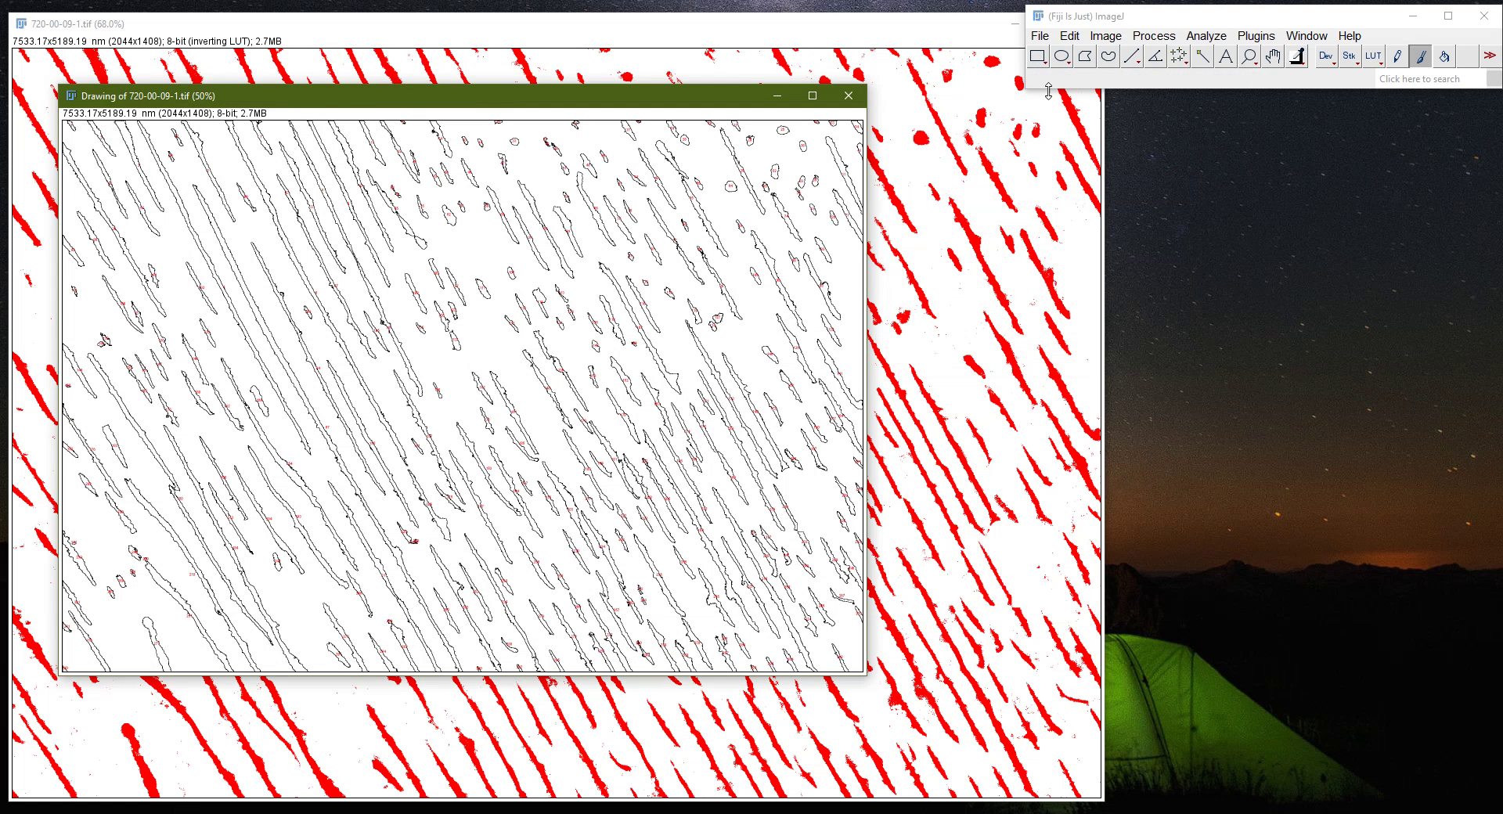
# - Save the particle outline drawing as the TIFF 720-00-09_particle.tif in the Fe-1C folder and close the drawing
pyautogui.click(1040, 37)
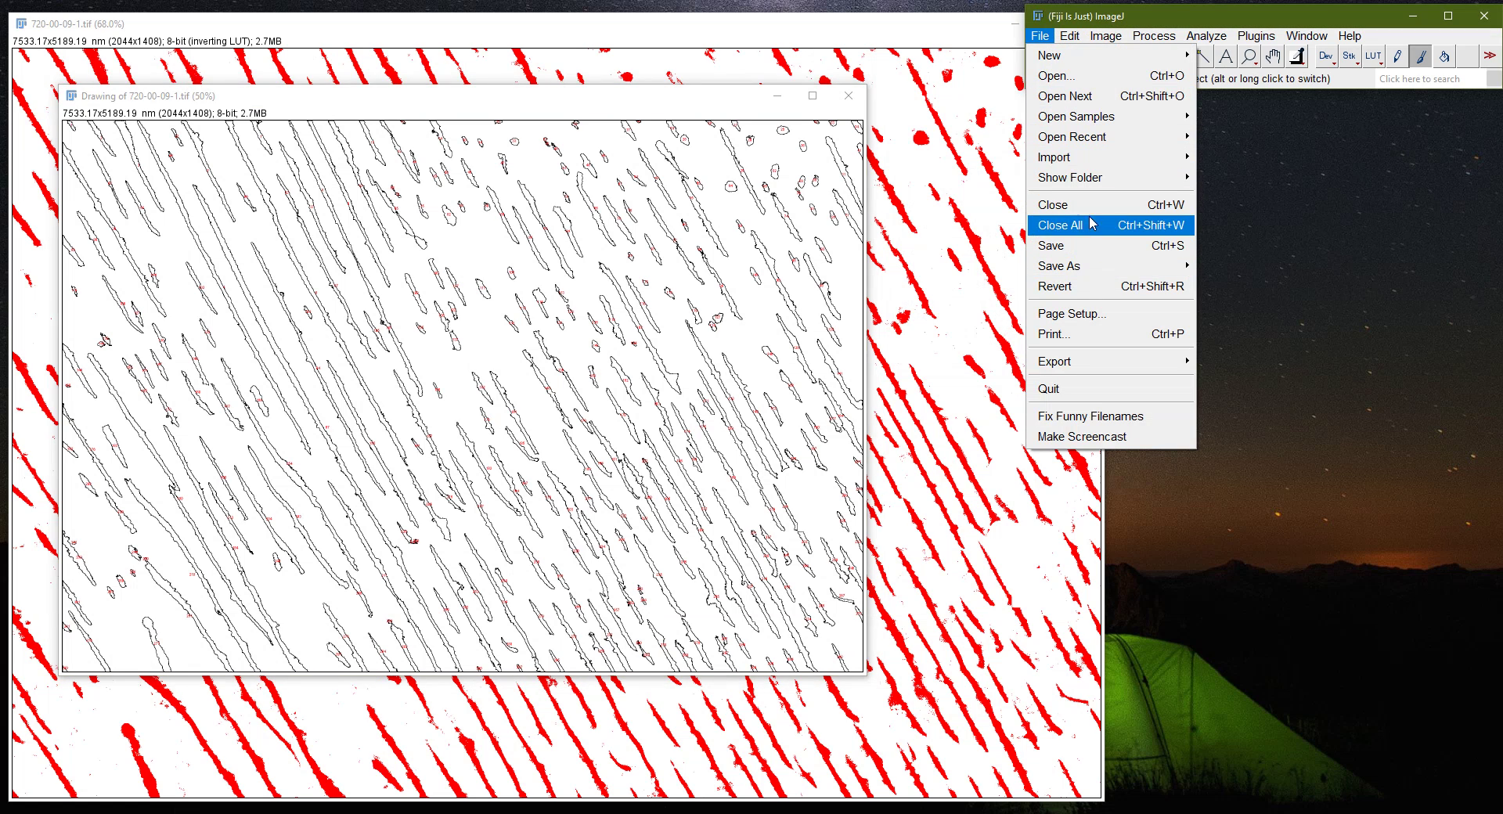
pyautogui.moveTo(1095, 272)
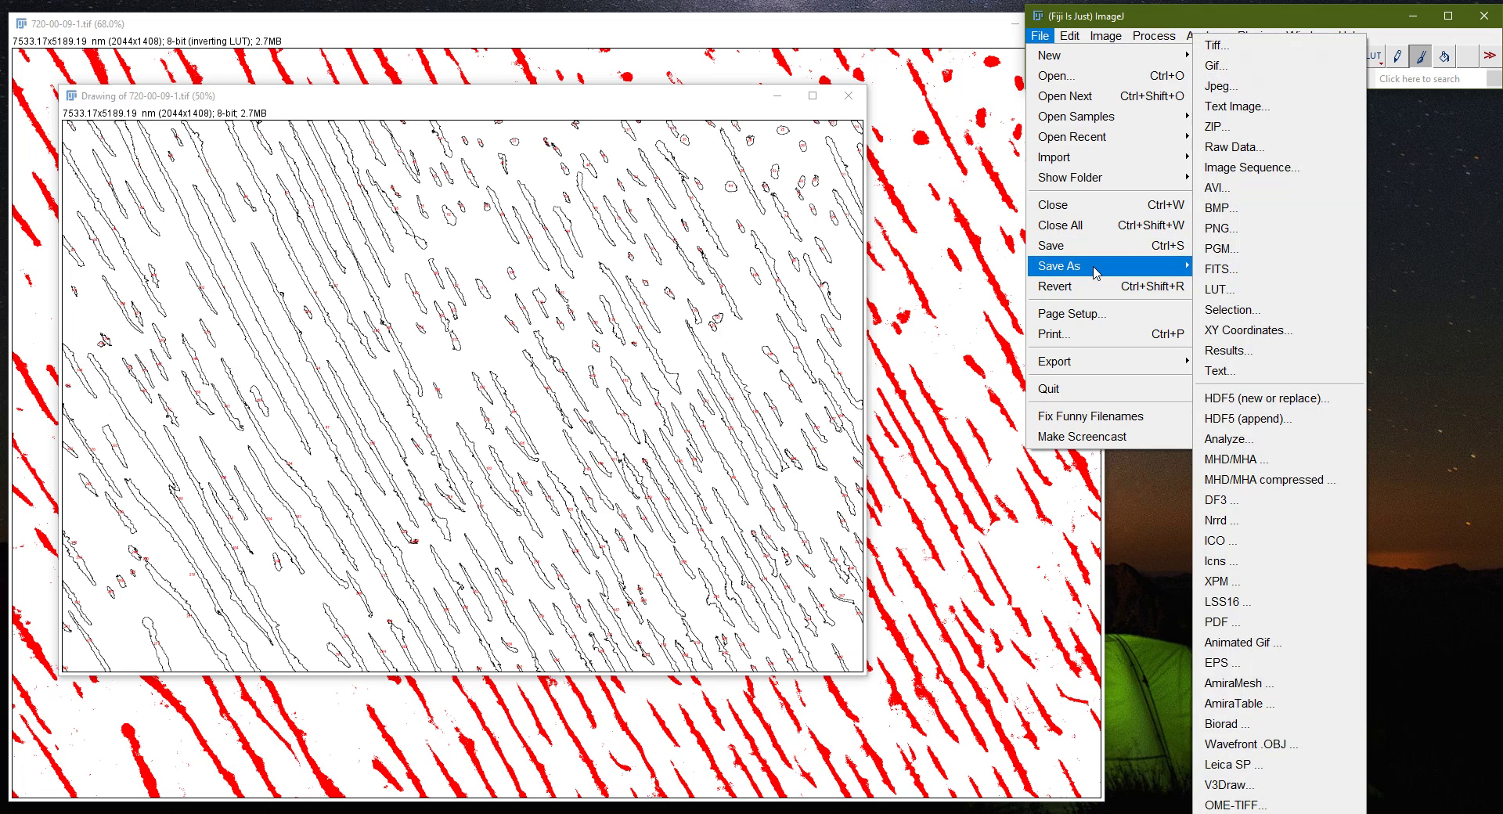
pyautogui.click(1216, 45)
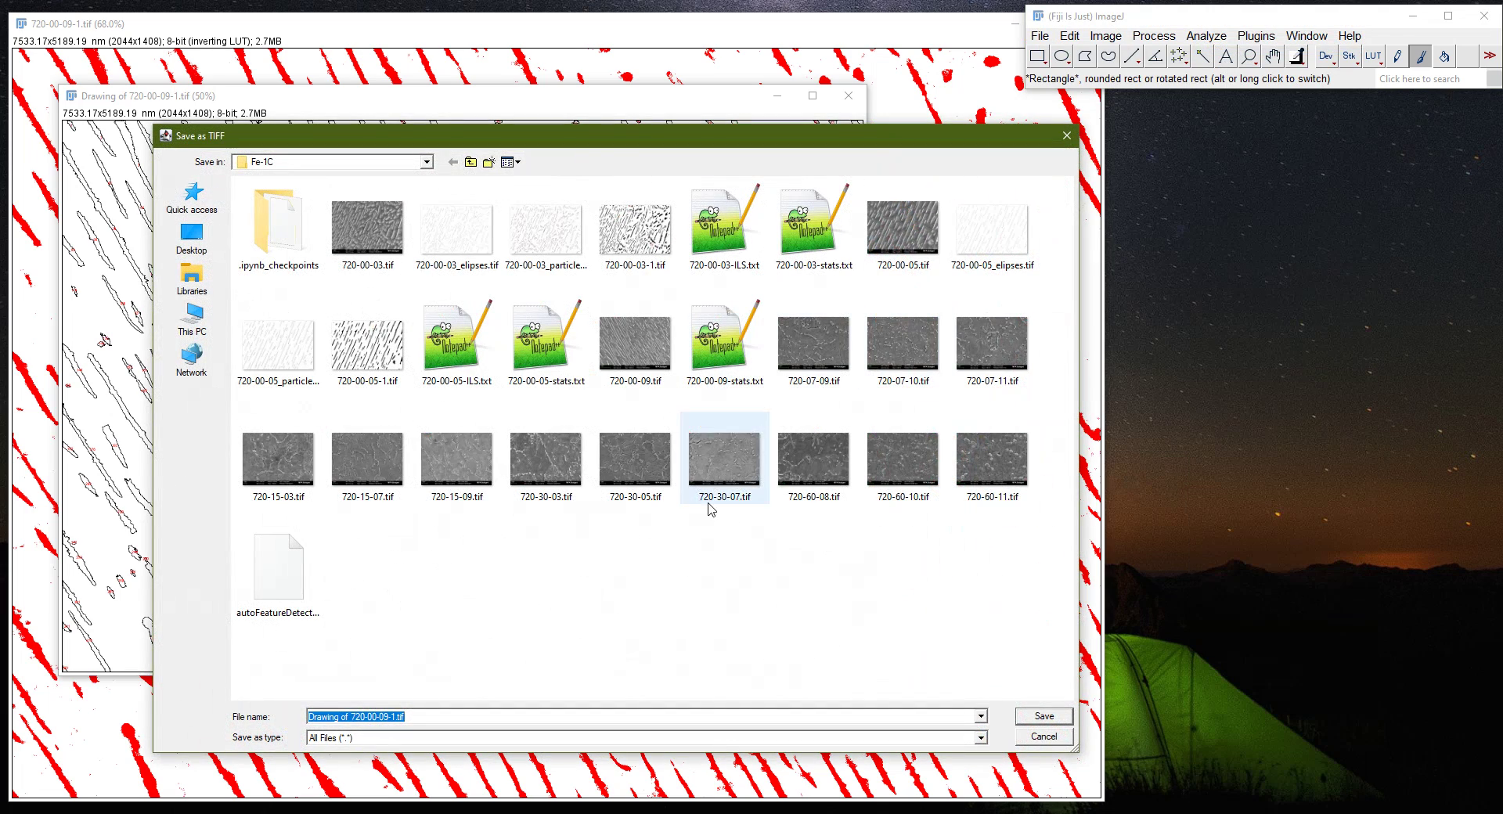
pyautogui.click(635, 344)
pyautogui.click(381, 716)
pyautogui.click(380, 718)
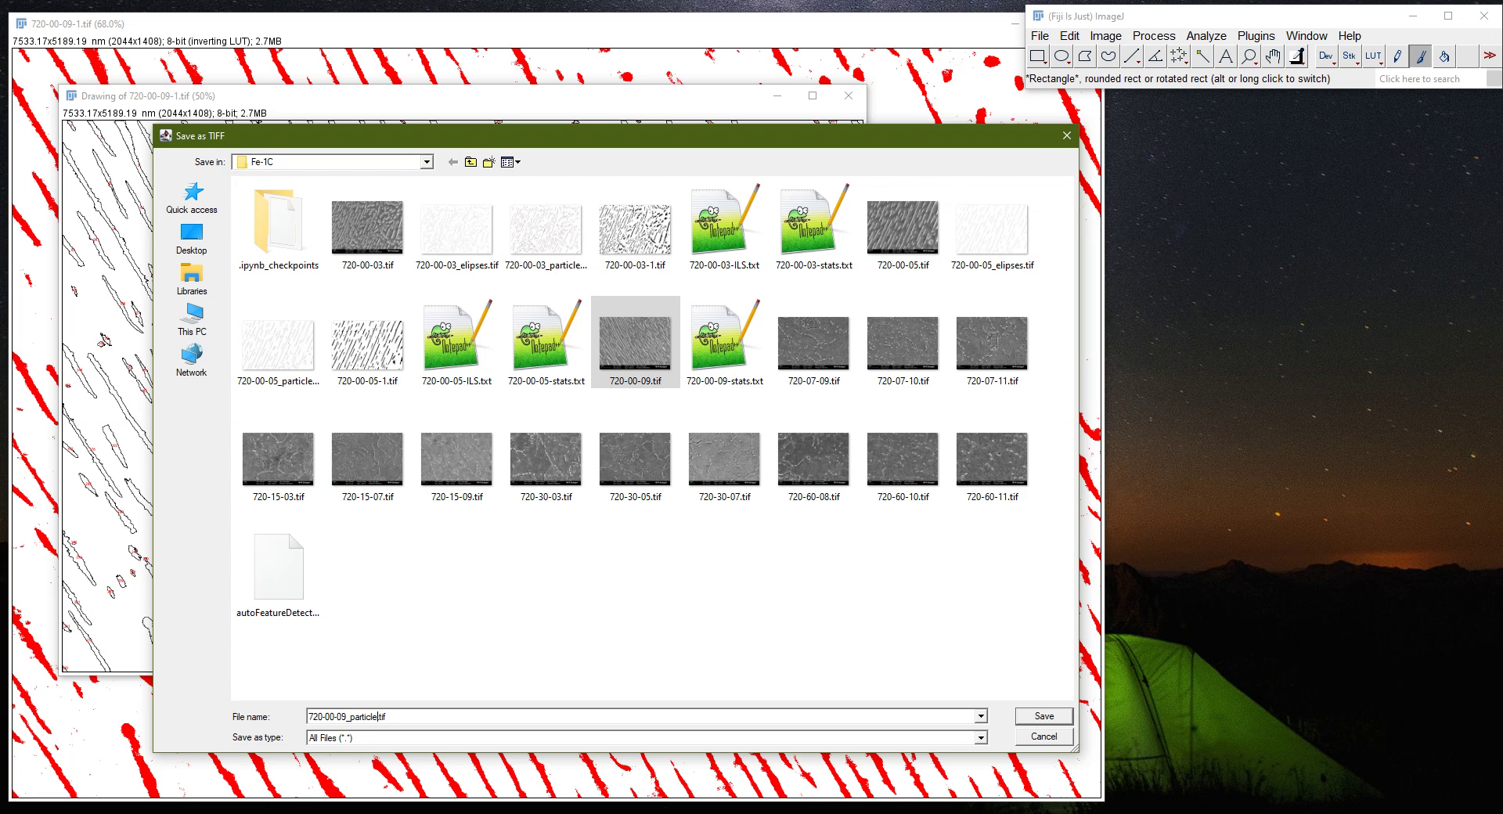
pyautogui.press('Return')
pyautogui.click(849, 96)
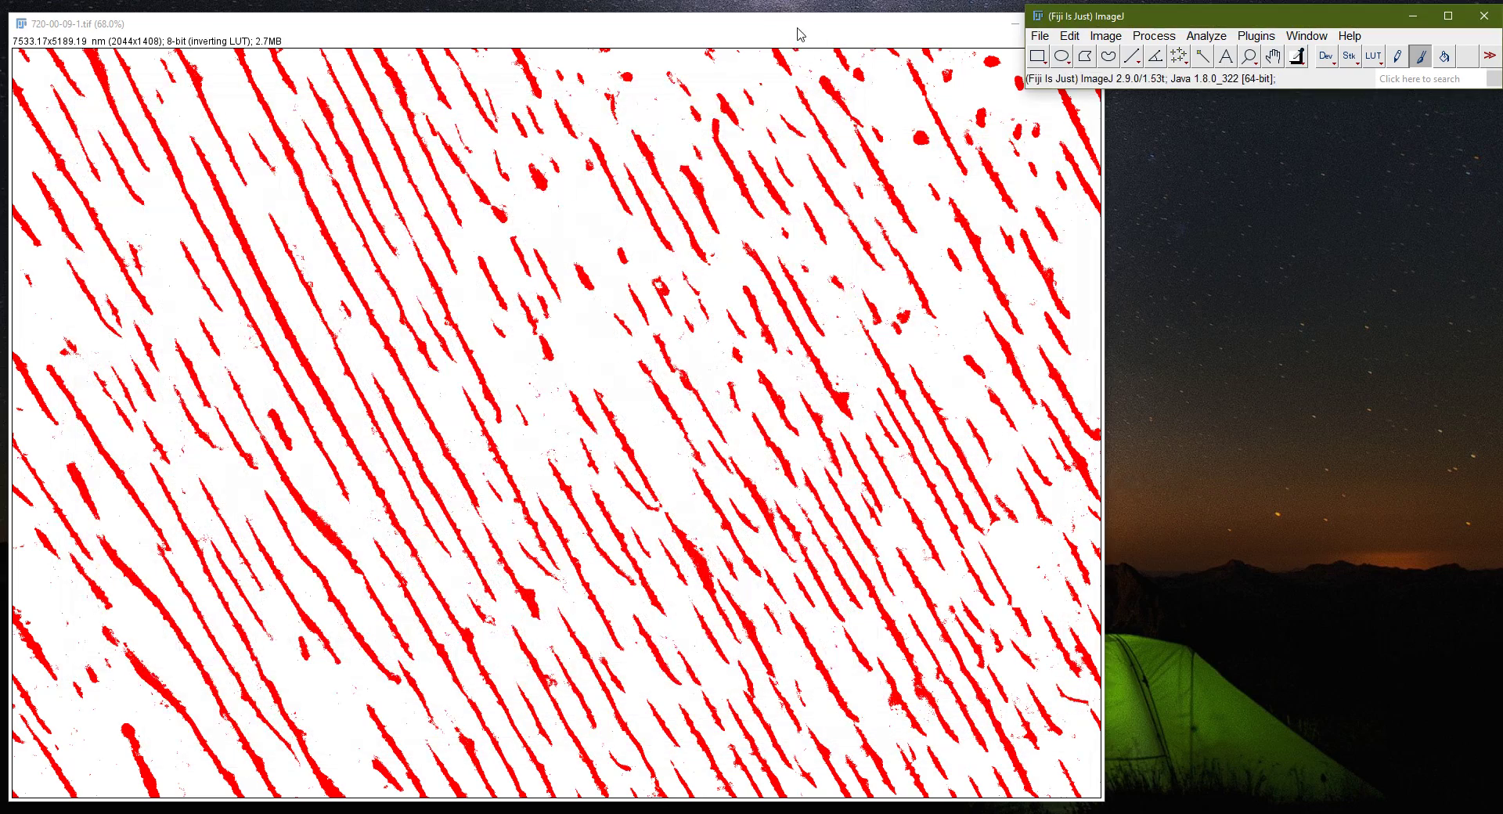
# - Save the thresholded image as 720-00-09-1.tif in the Fe-1C folder
pyautogui.click(800, 37)
pyautogui.click(1162, 26)
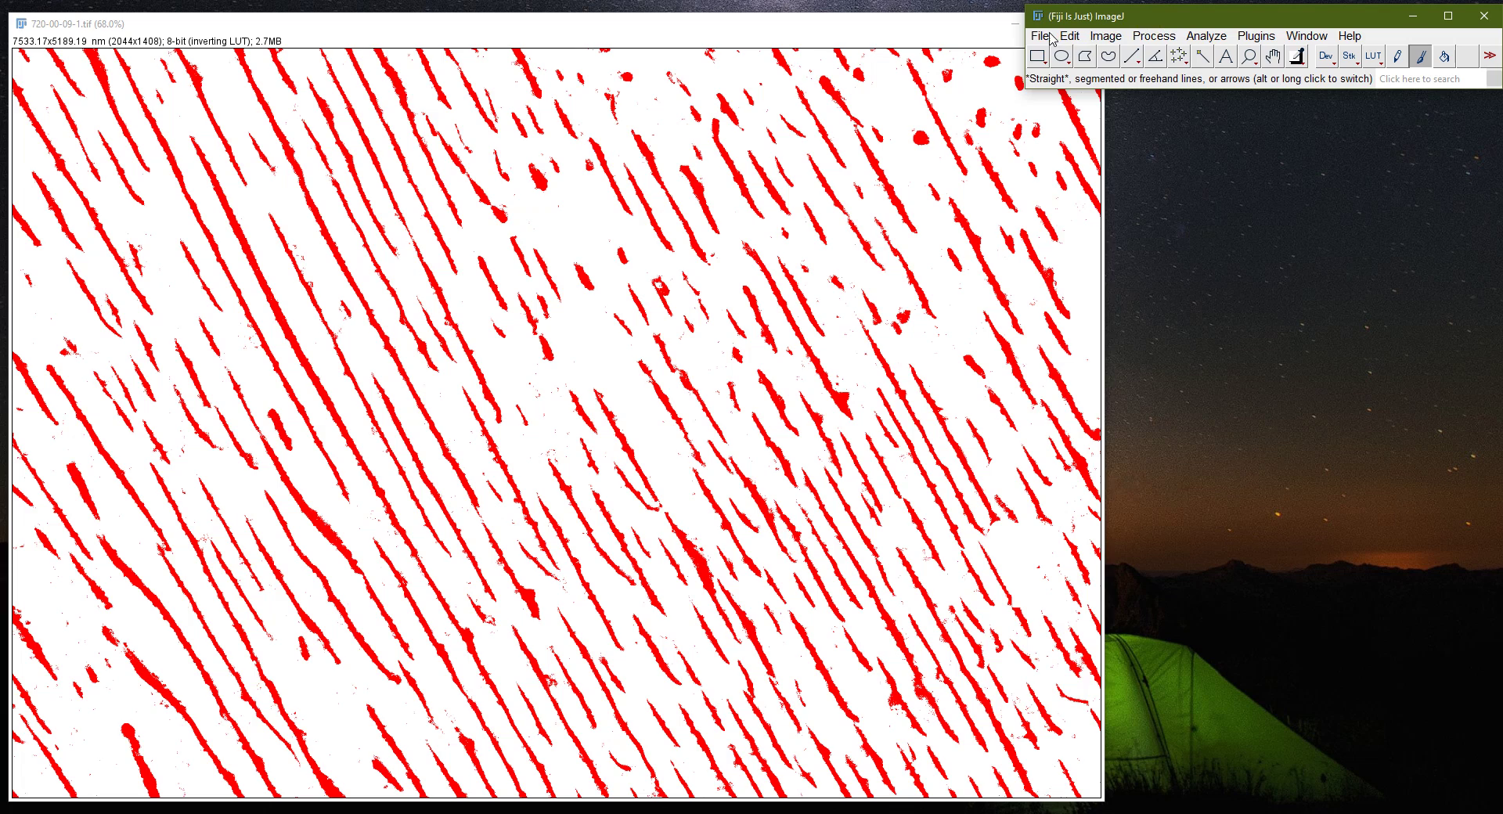
pyautogui.click(1040, 35)
pyautogui.click(1084, 246)
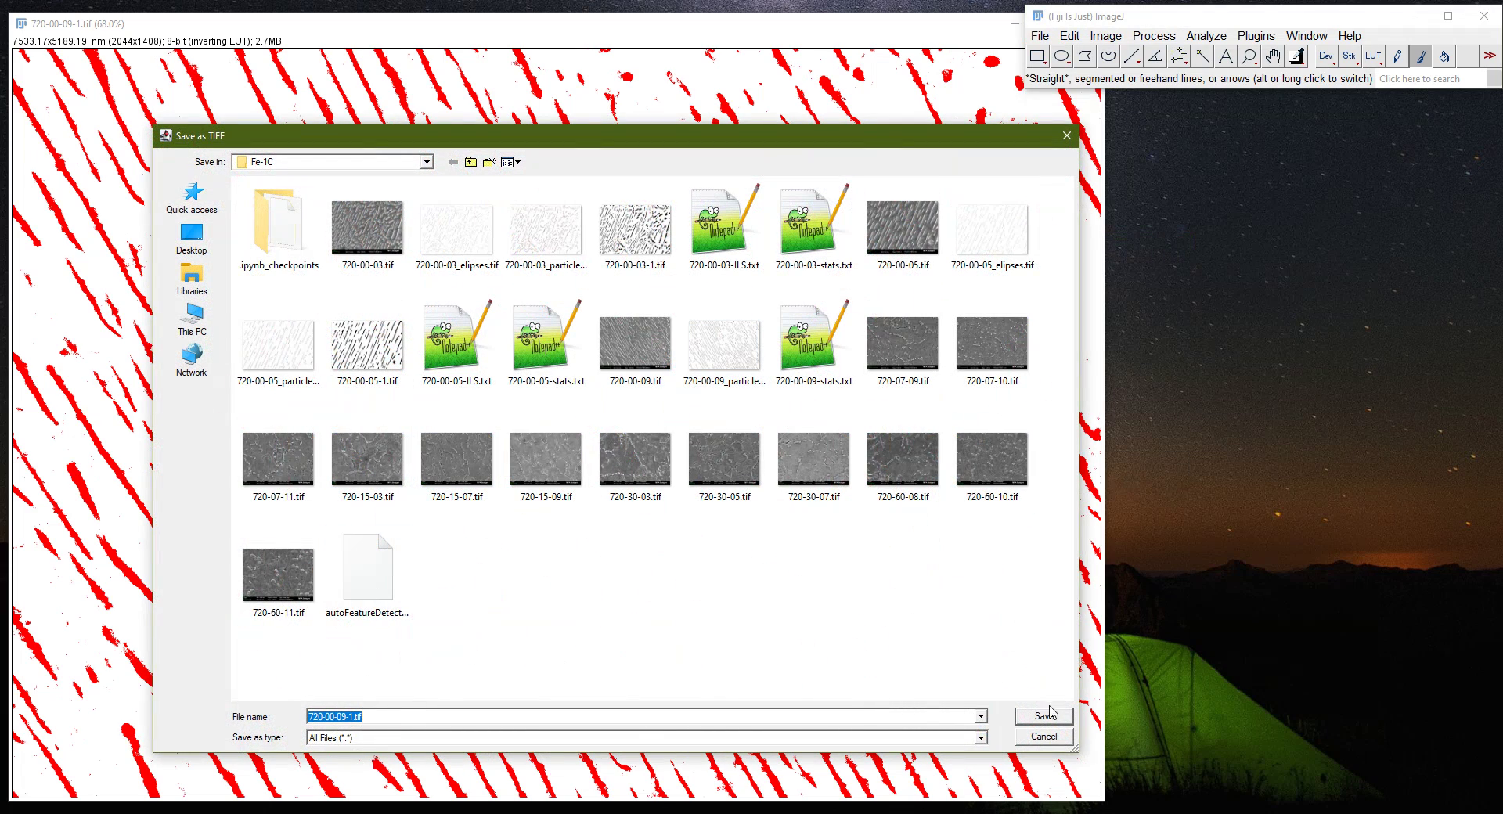
pyautogui.click(1046, 717)
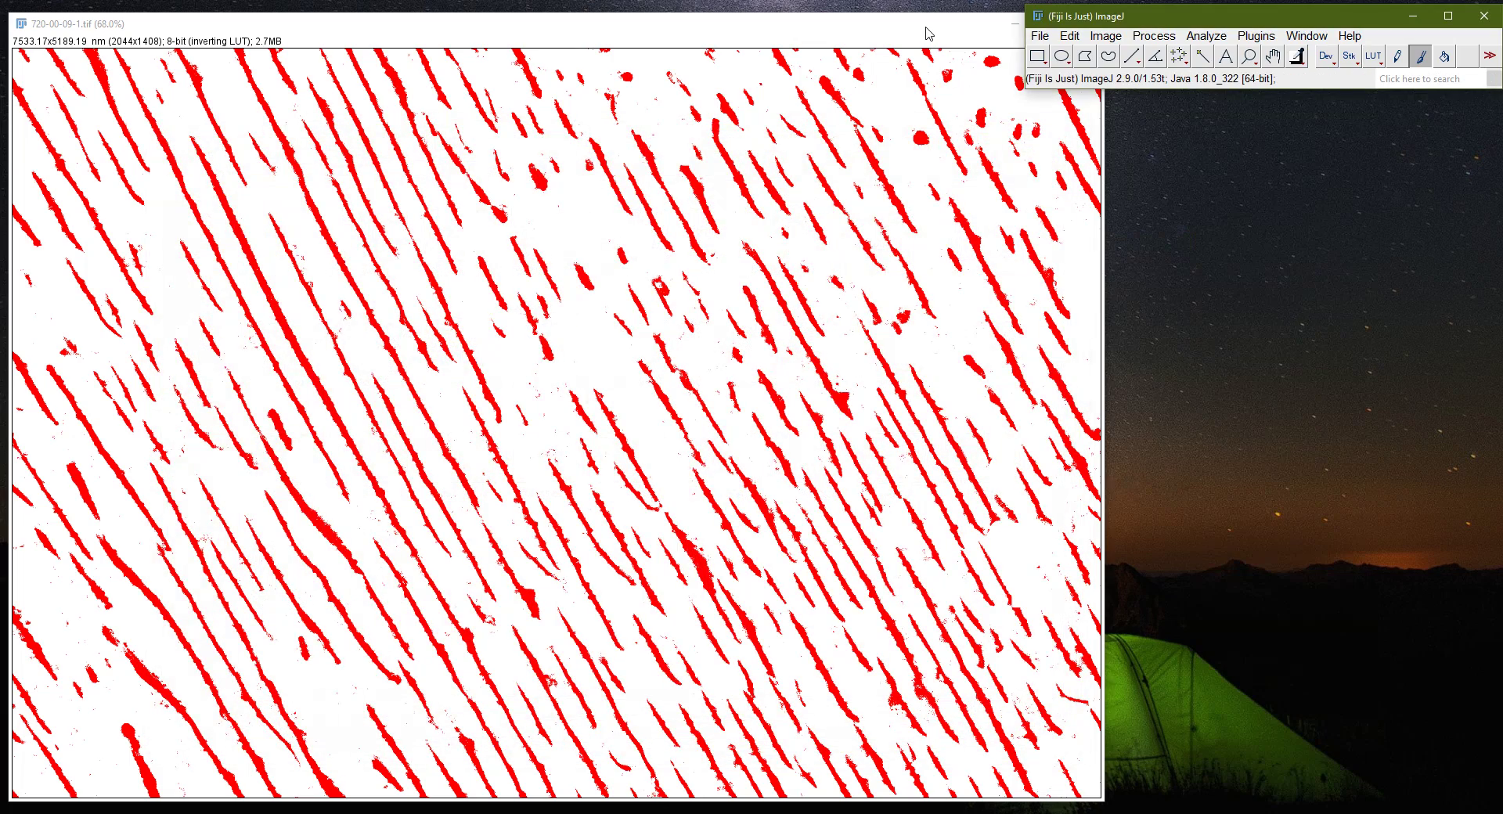
# - Analyze the particles again with a size range of 500-Infinity nm^2 and Ellipses as the shown output
pyautogui.click(1206, 36)
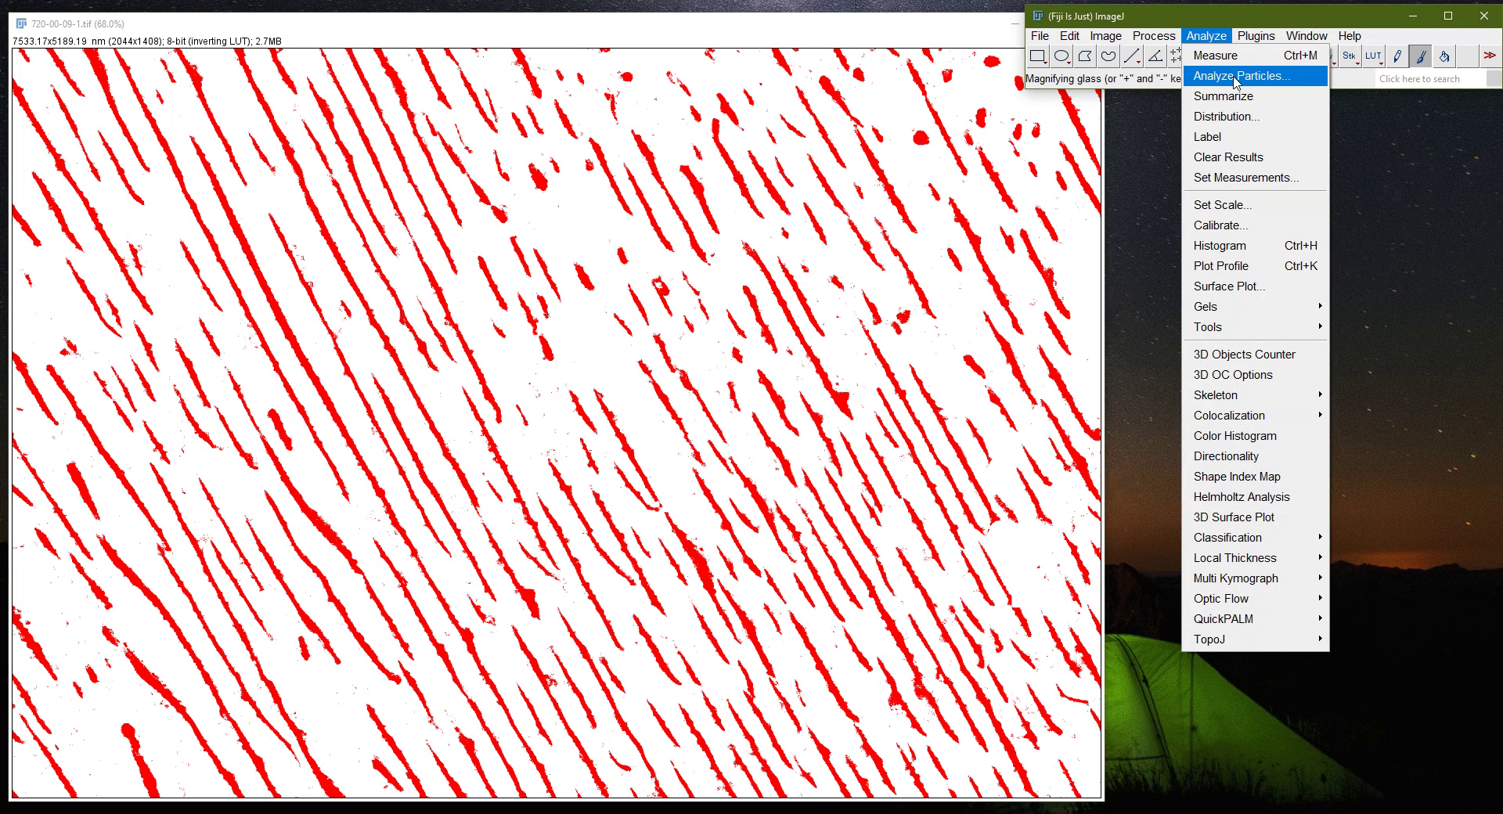
pyautogui.click(1236, 76)
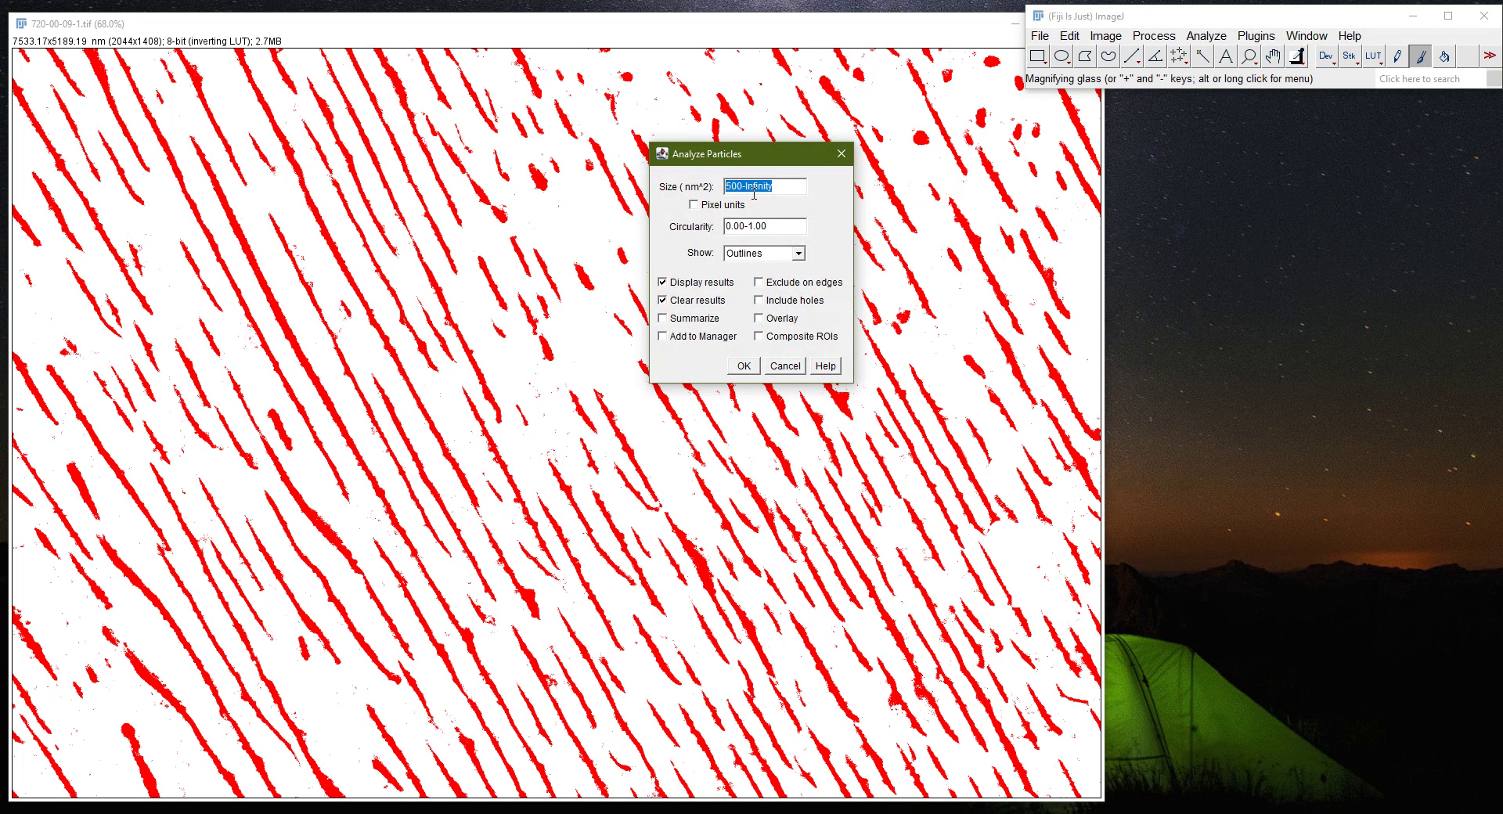
pyautogui.click(799, 254)
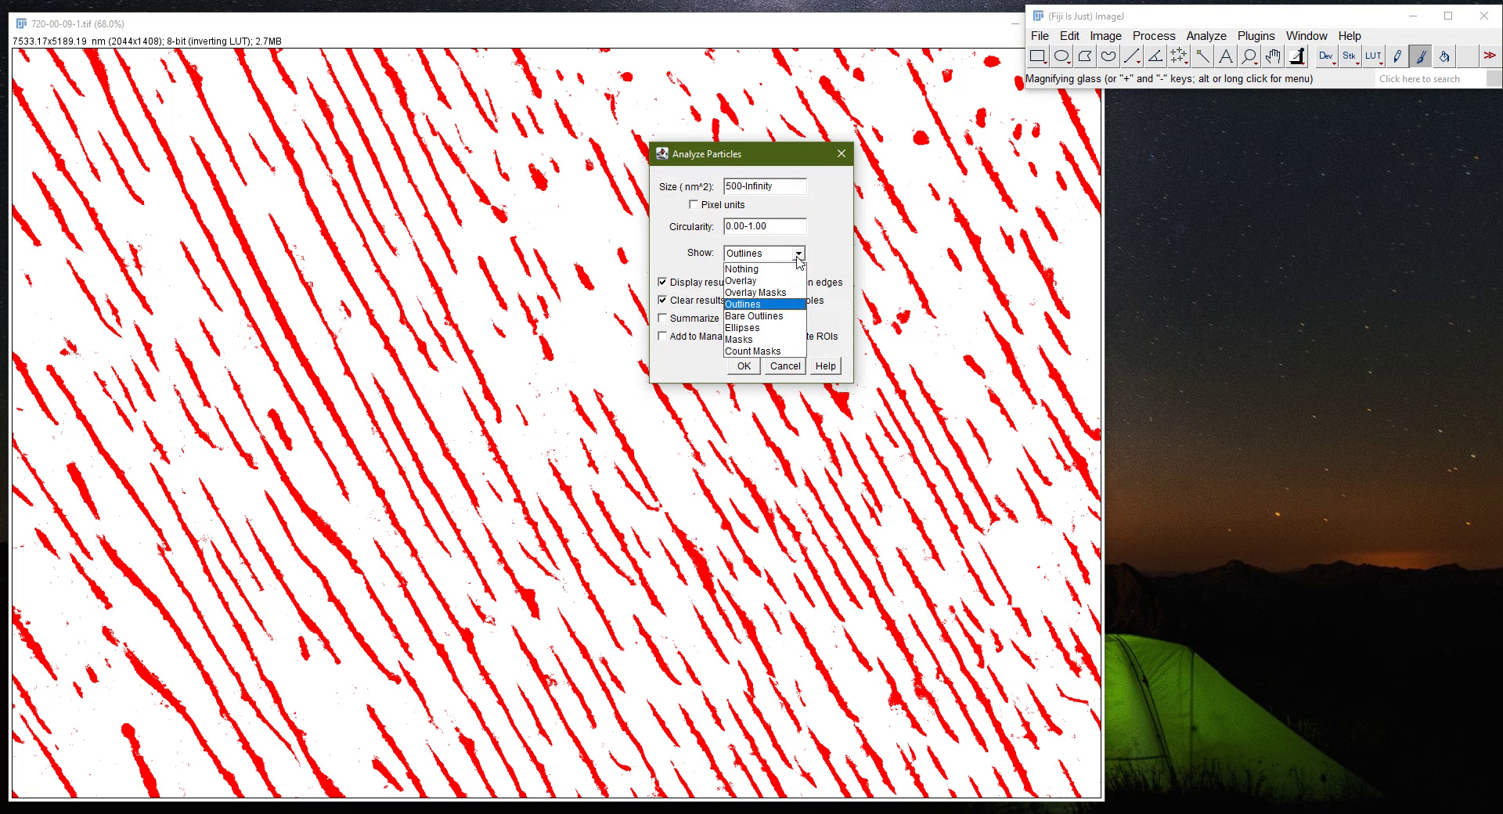
pyautogui.click(763, 328)
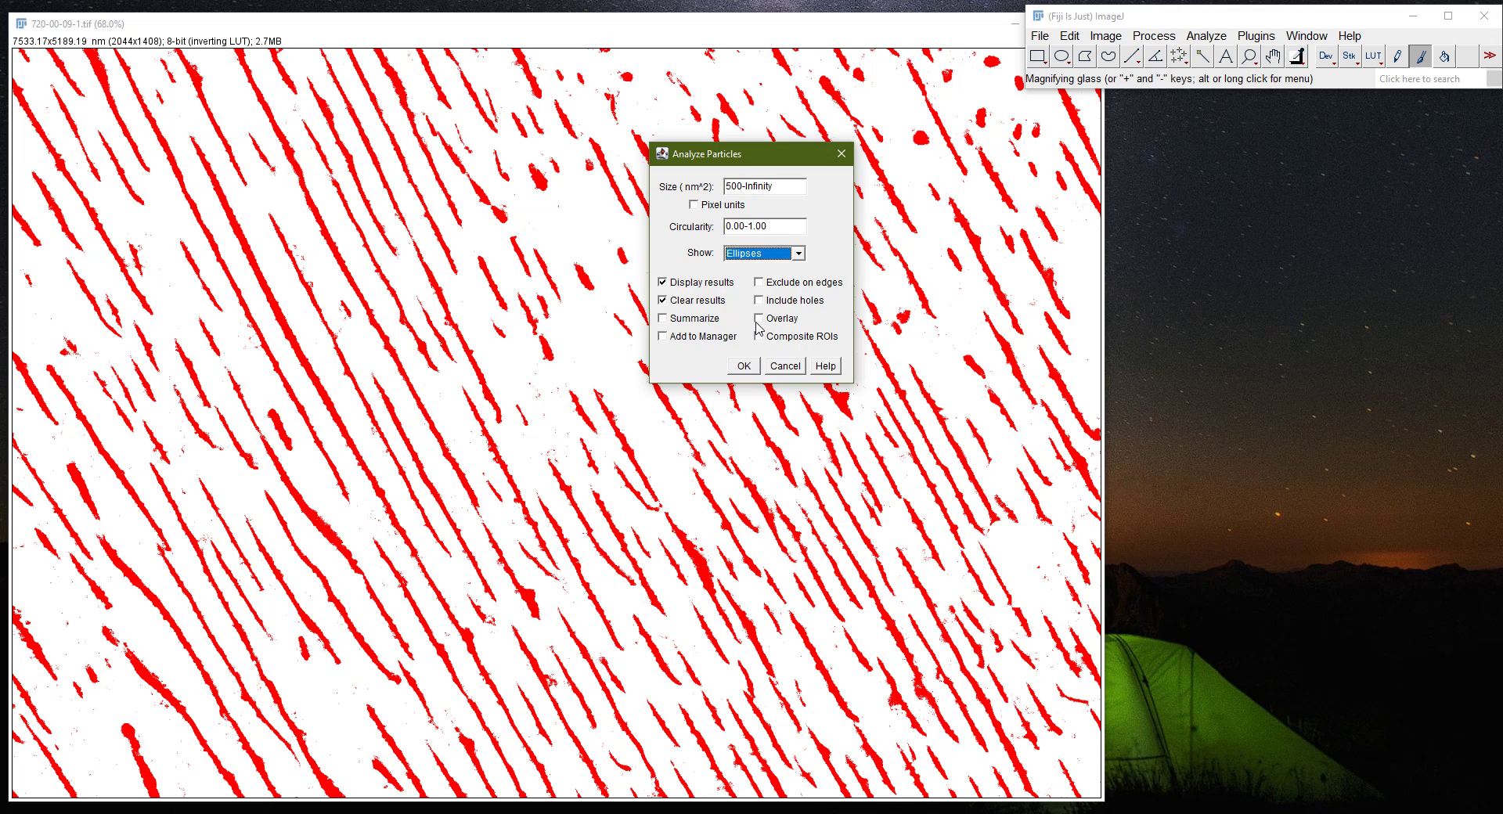
pyautogui.click(743, 366)
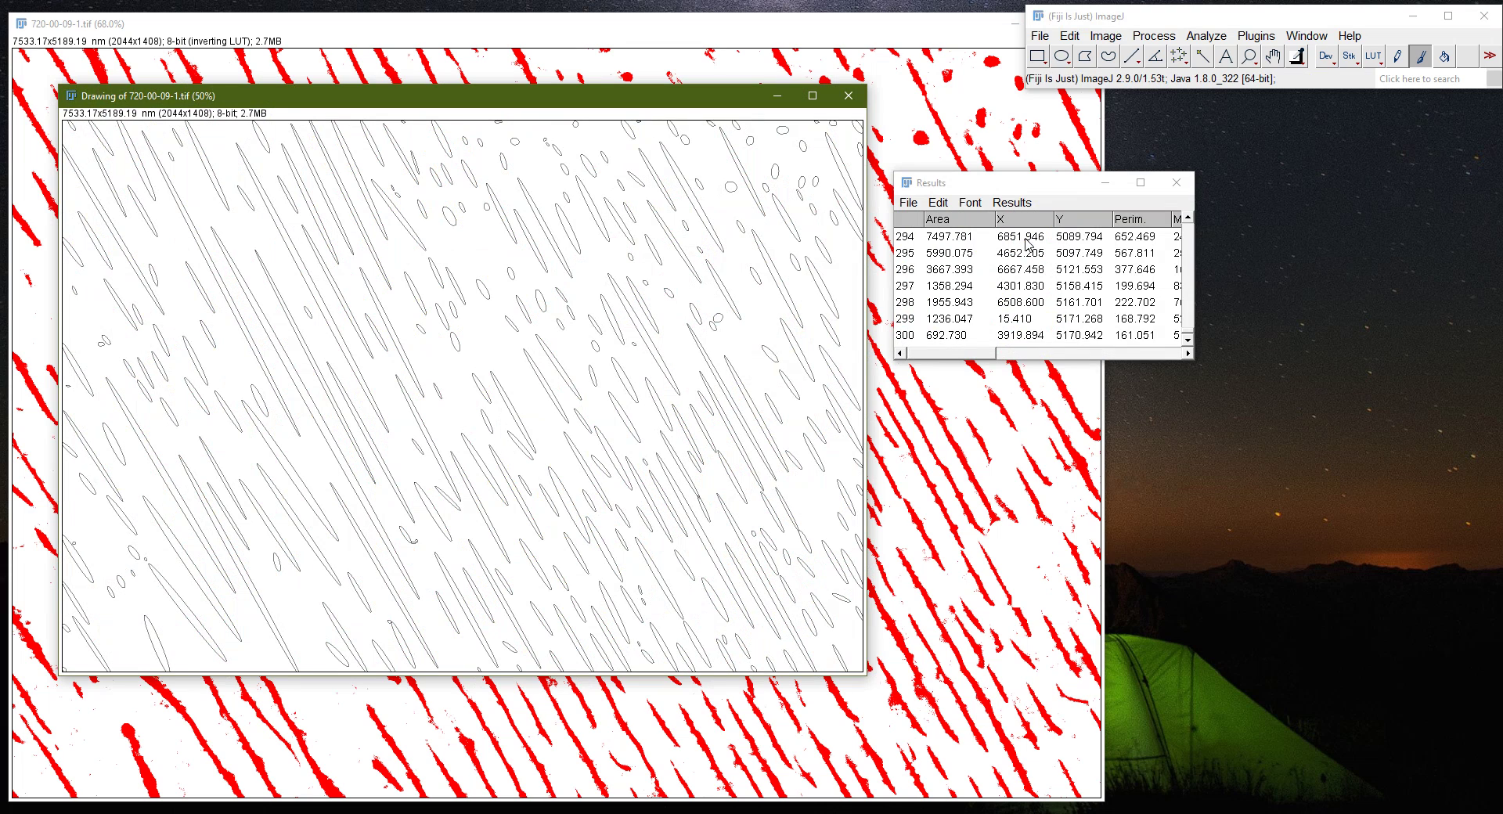
# - Save the ellipse drawing as the TIFF 720-00-09_elipses.tif in the Fe-1C folder, then close it and discard the results table
pyautogui.click(1040, 37)
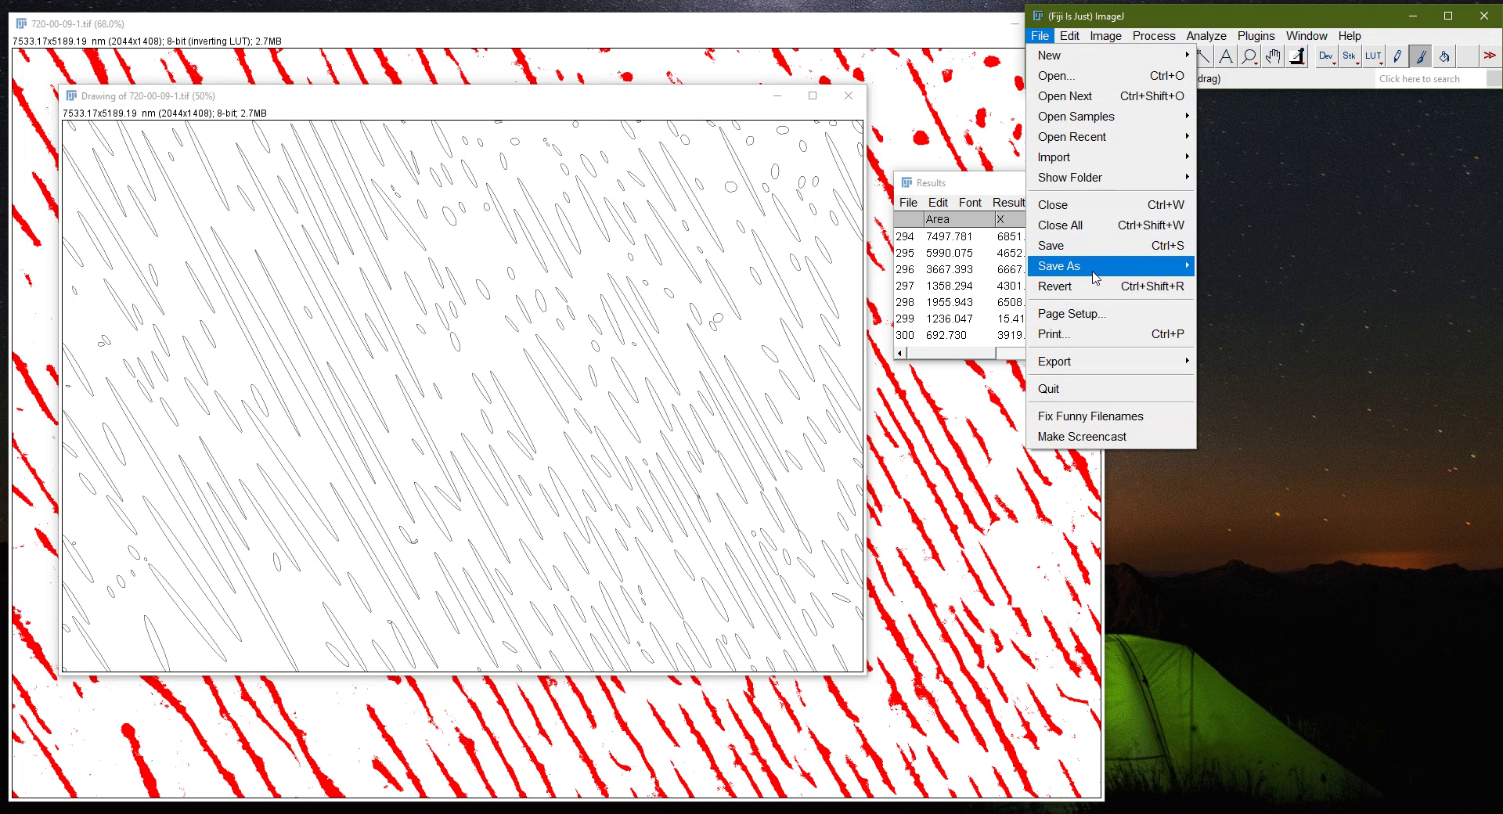
pyautogui.moveTo(1093, 270)
pyautogui.click(1217, 46)
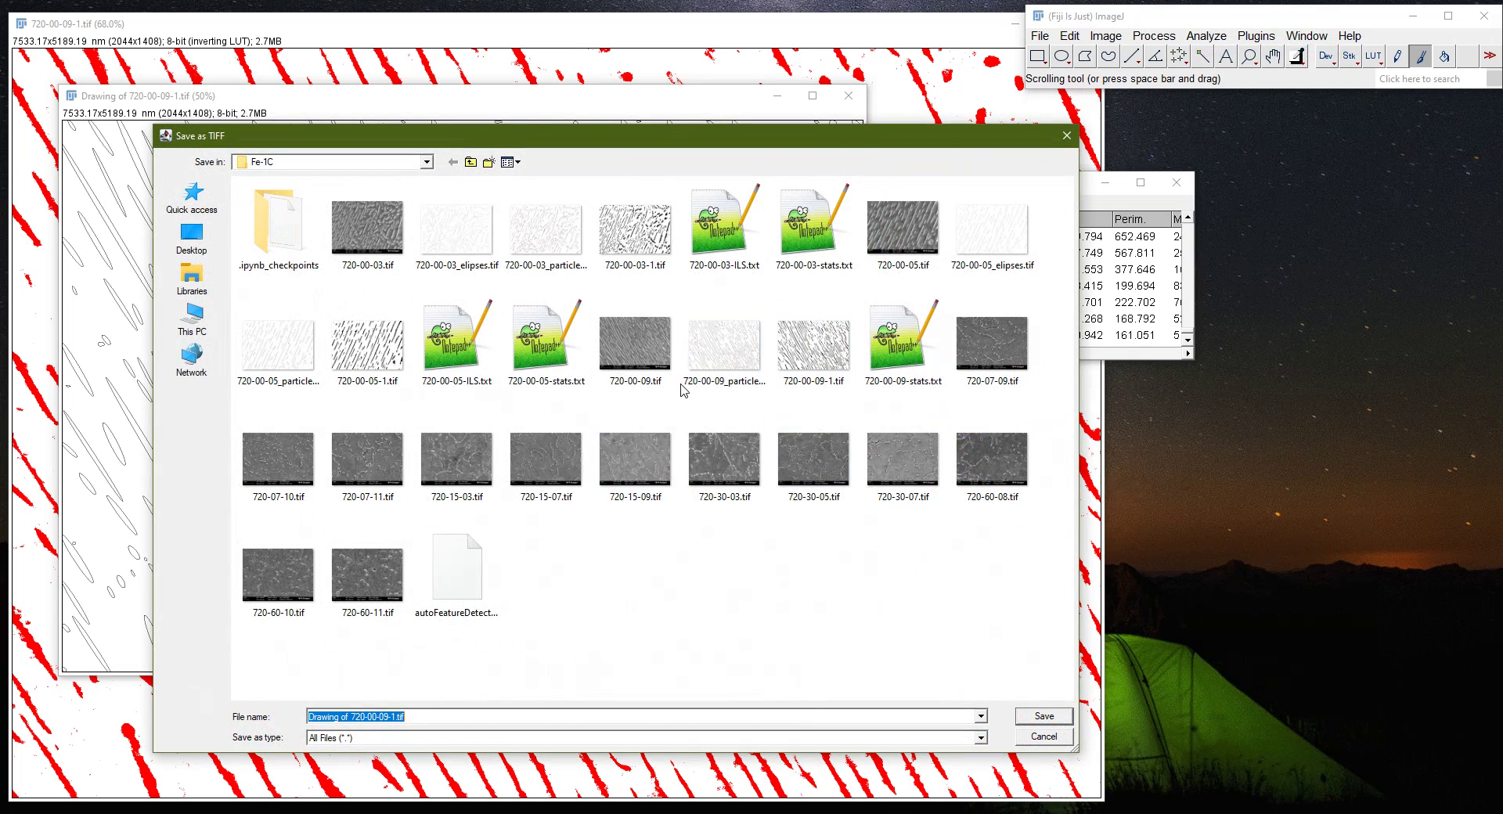
pyautogui.click(635, 345)
pyautogui.doubleClick(369, 716)
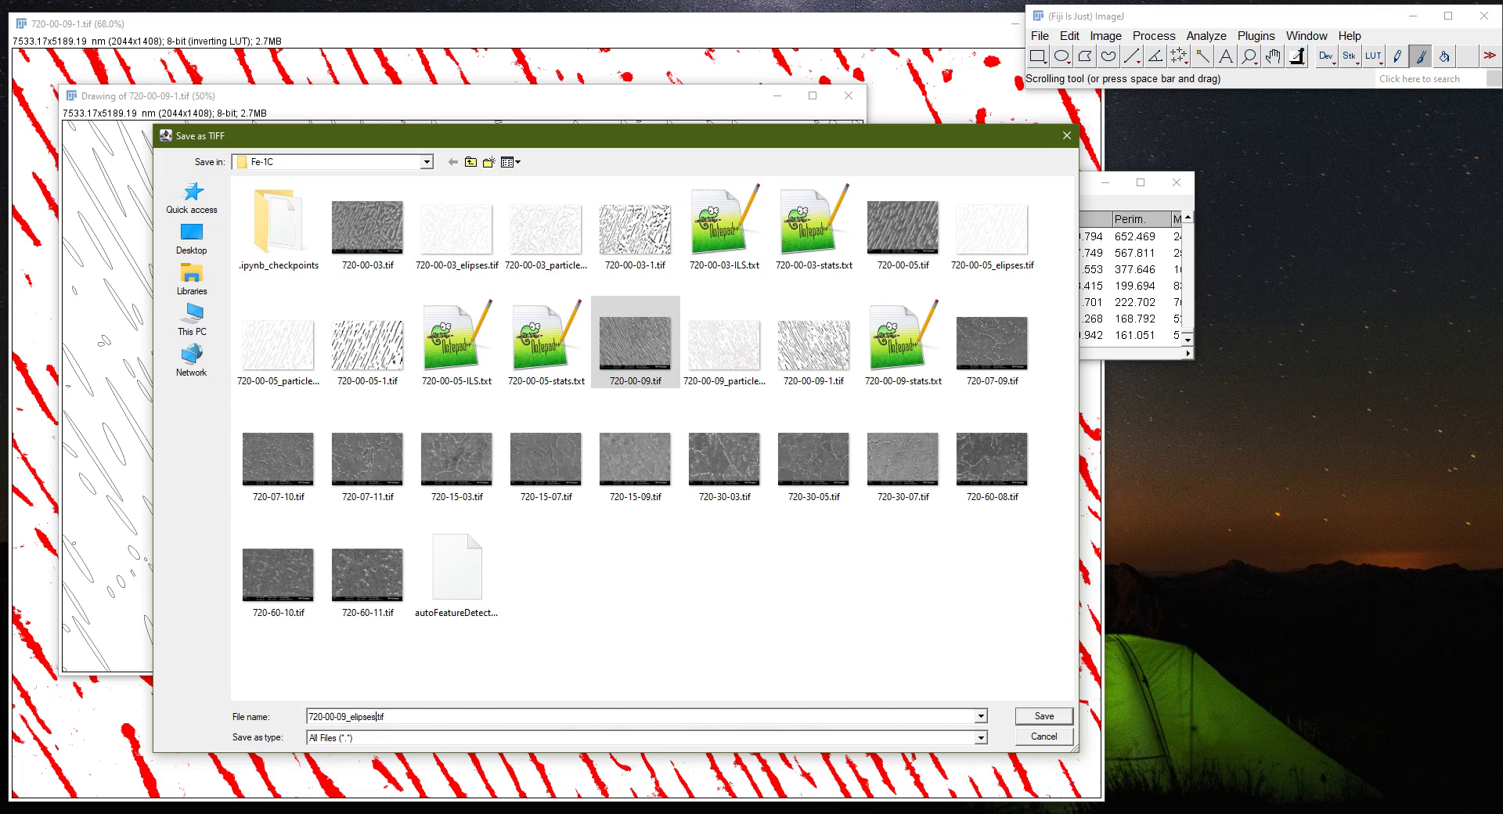
pyautogui.press('Return')
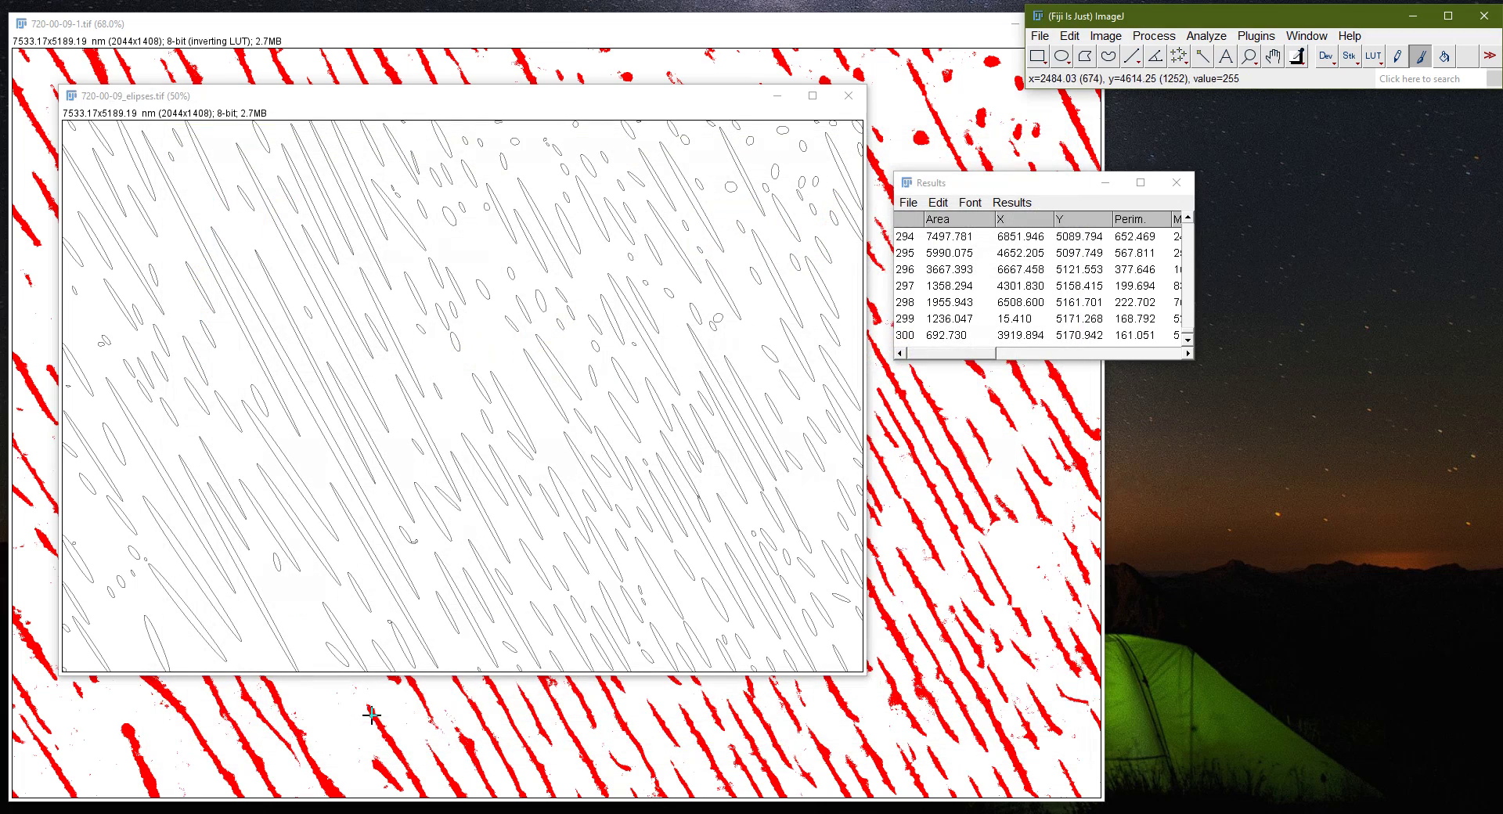
pyautogui.click(847, 97)
pyautogui.click(1176, 182)
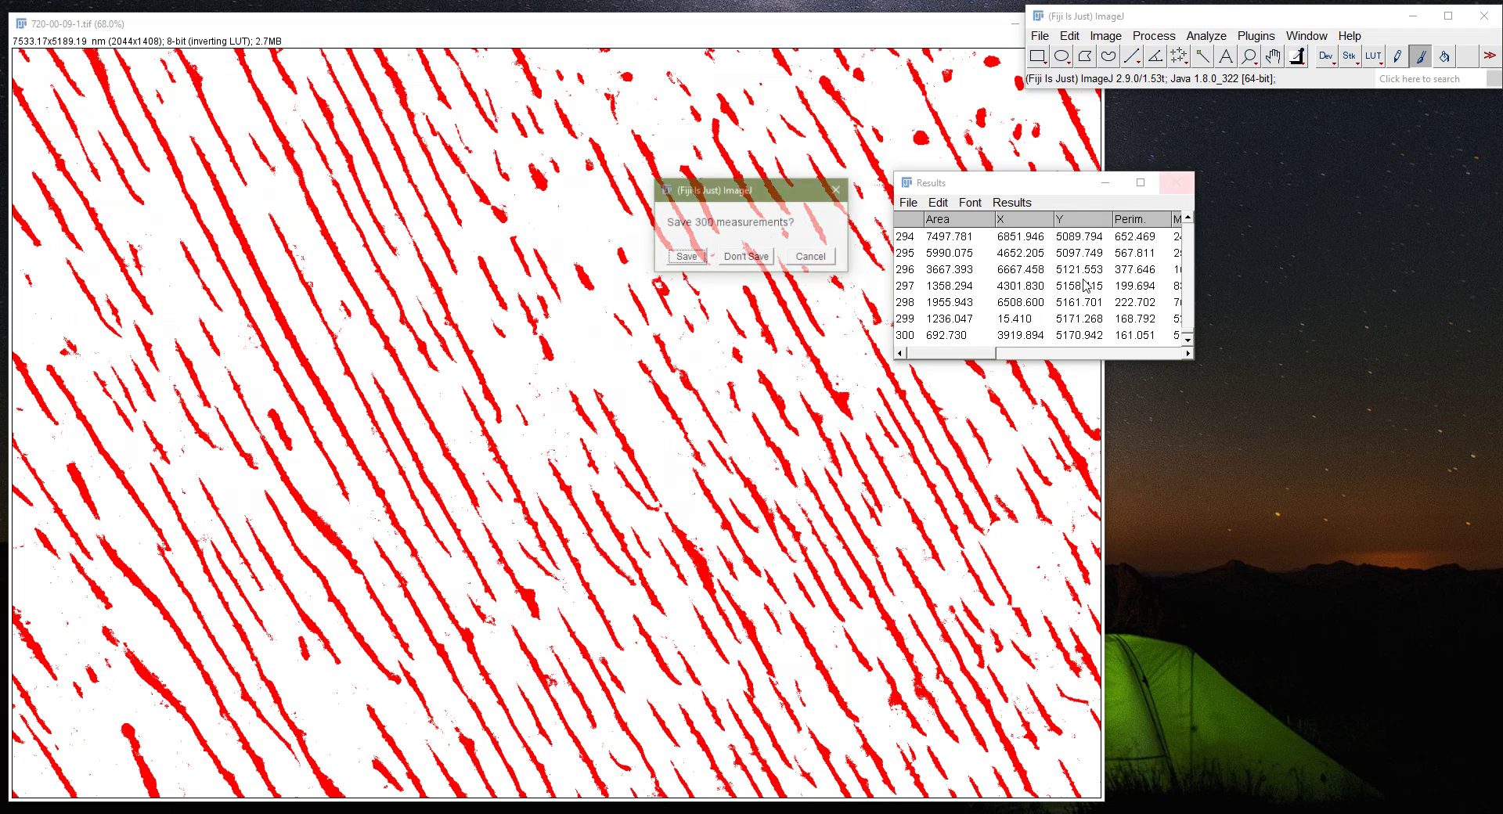
pyautogui.click(766, 261)
# - Review the Set Measurements options, including the Redirect to choices and decimal places, and close the dialog without changes
pyautogui.click(1217, 39)
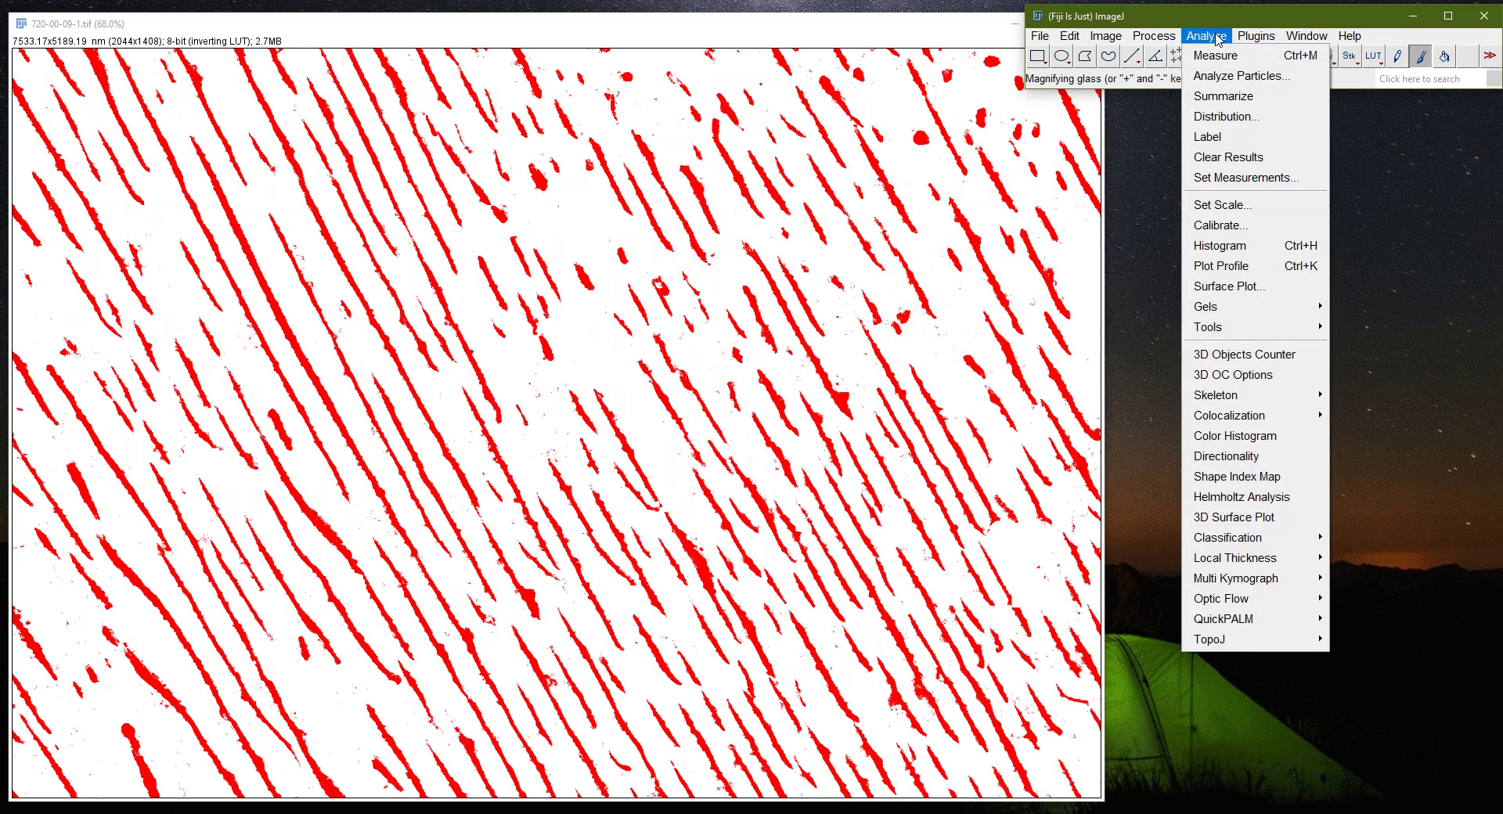
pyautogui.click(1235, 176)
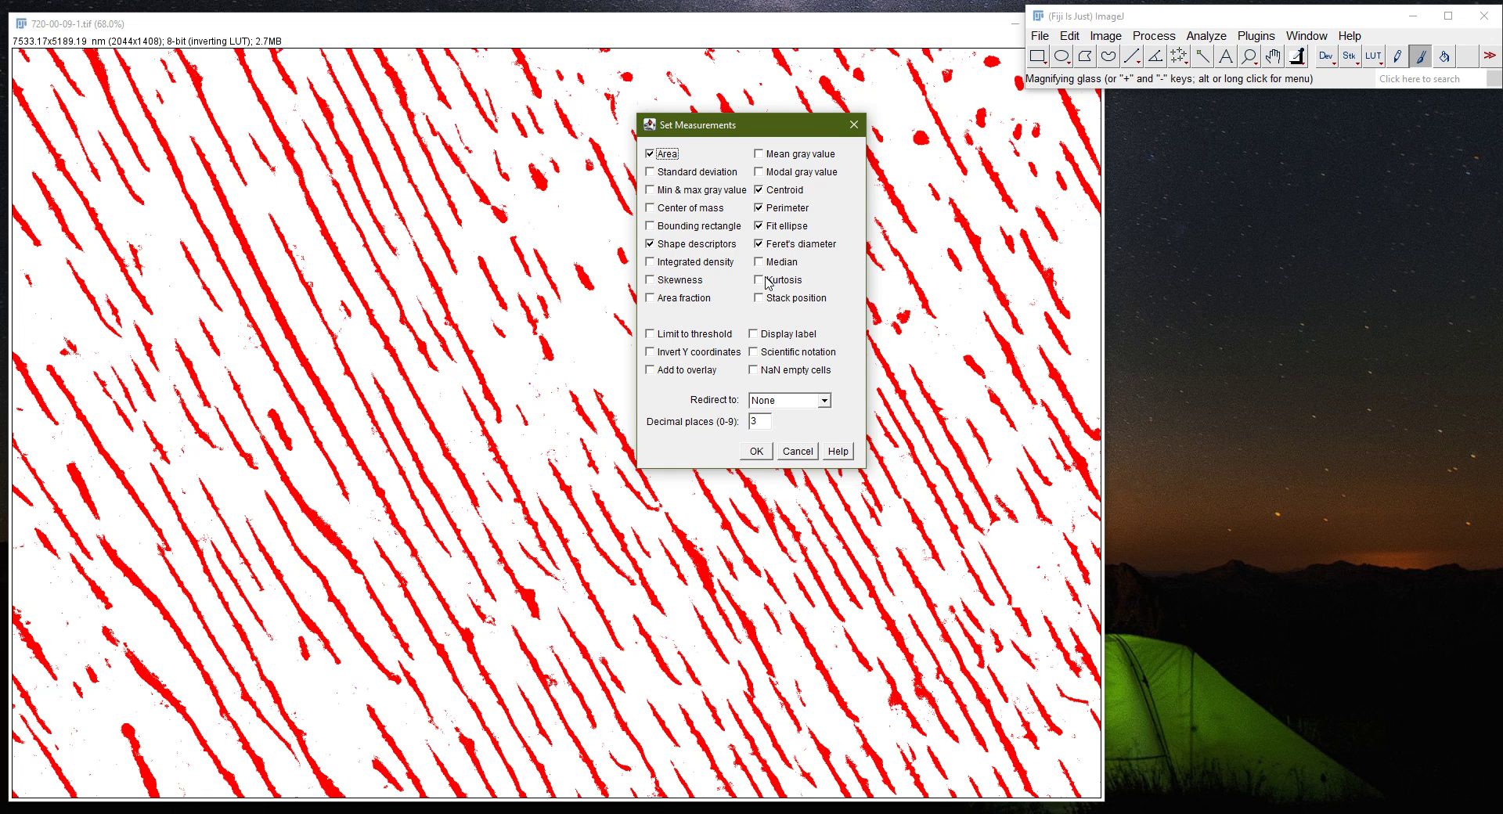
pyautogui.press('XF86AudioLowerVolume')
pyautogui.doubleClick(753, 422)
pyautogui.click(826, 402)
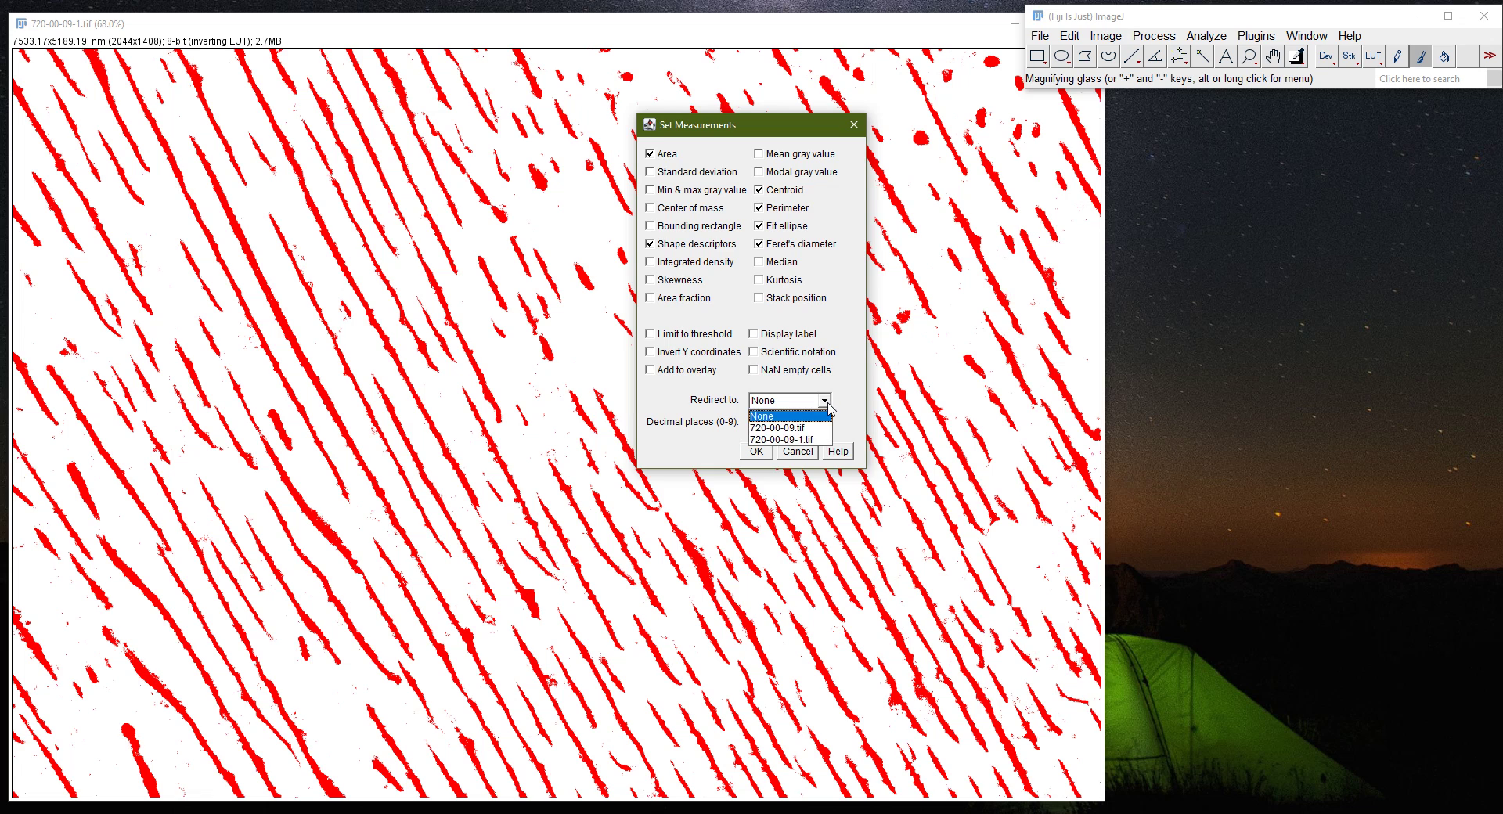
pyautogui.click(826, 401)
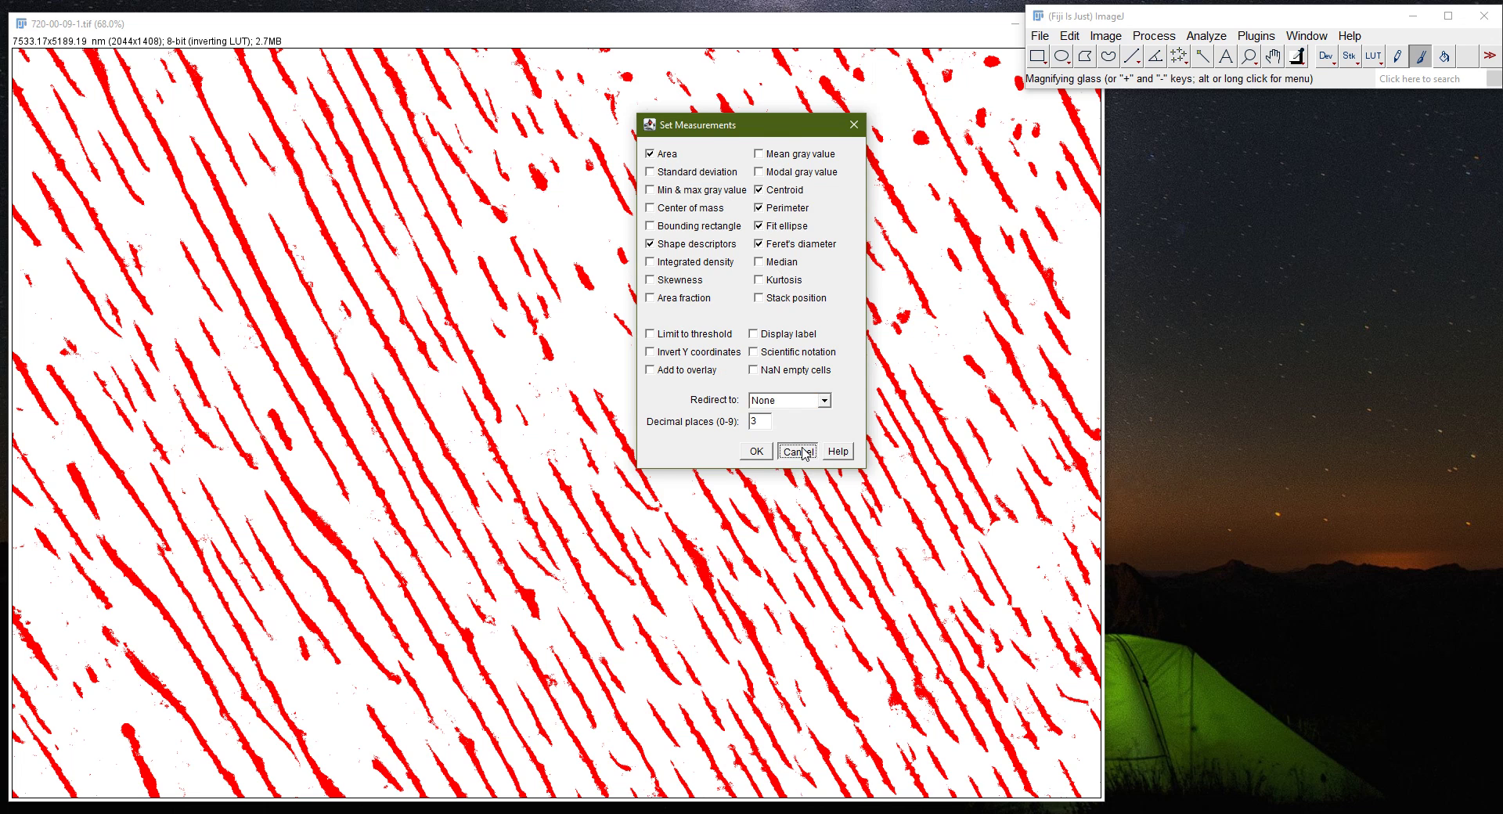
pyautogui.click(756, 451)
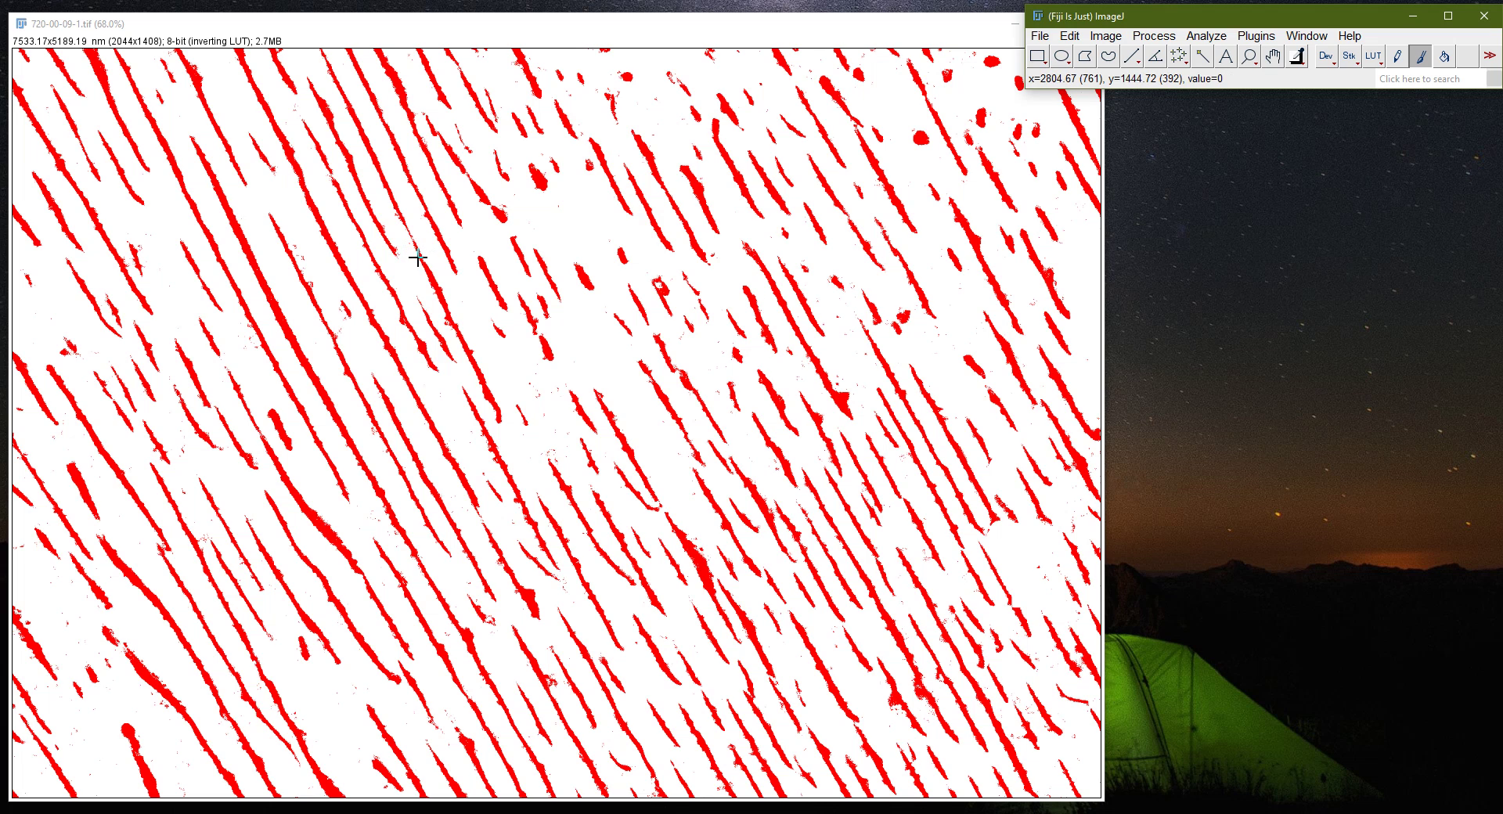
# - Measure a straight line about 182 nm long between adjacent lamellae near the image's upper-left corner and bring the Length column into view
pyautogui.click(1136, 63)
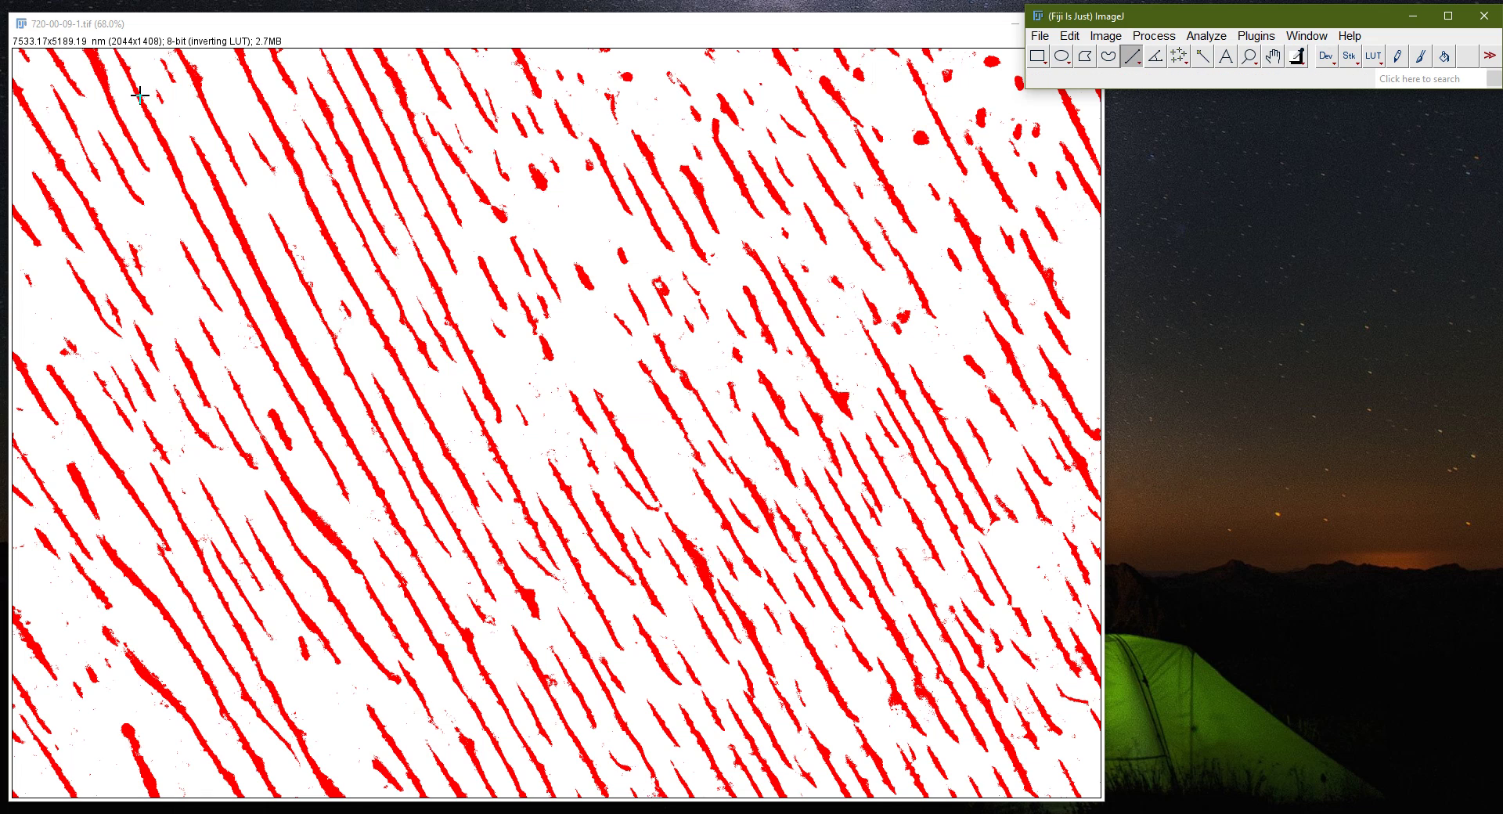
pyautogui.moveTo(67, 73); pyautogui.dragTo(91, 65)
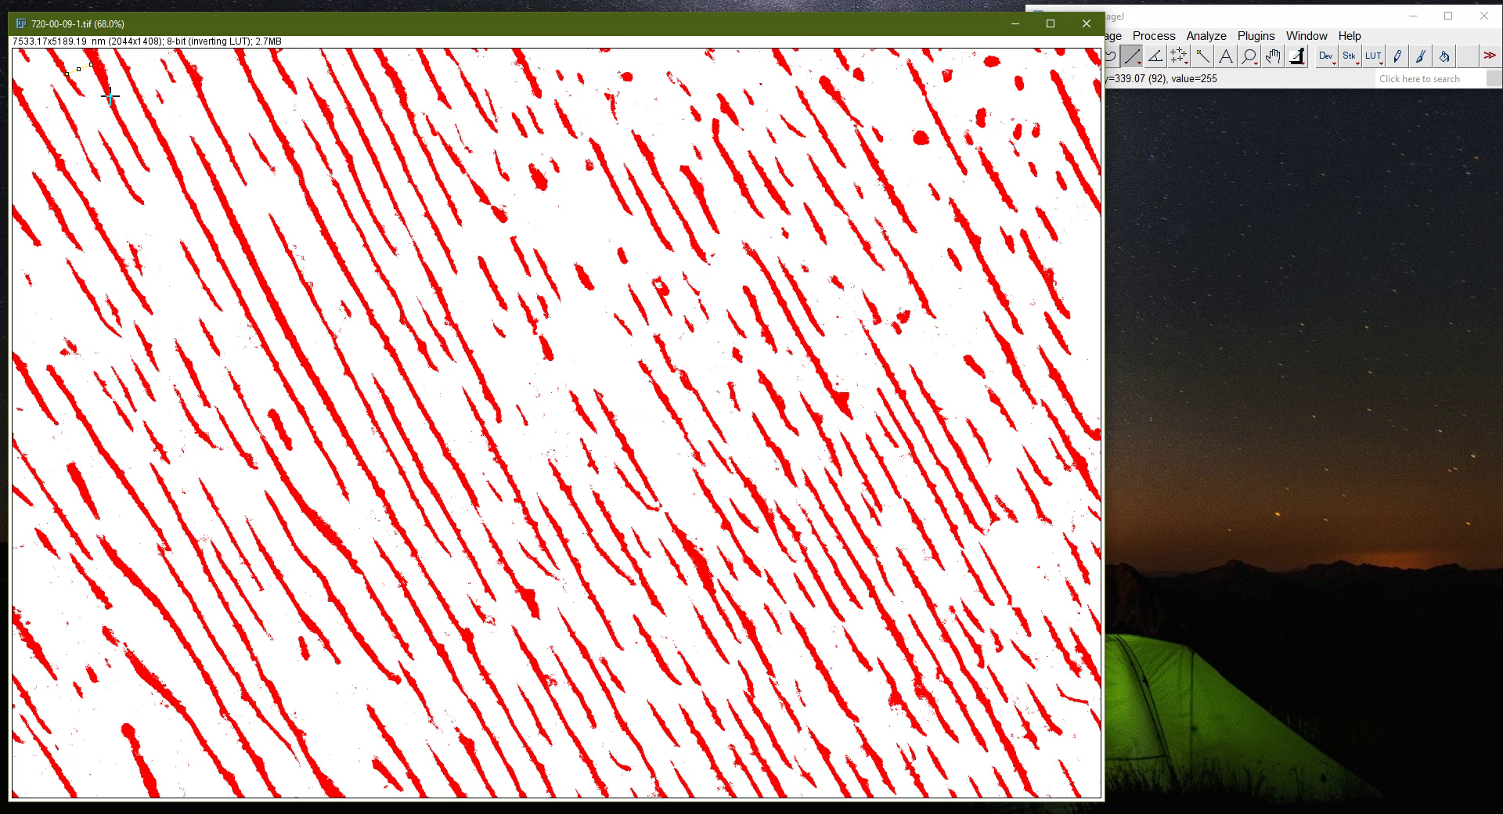
pyautogui.hotkey('ctrl', 'm')
pyautogui.moveTo(1057, 189); pyautogui.dragTo(1283, 183)
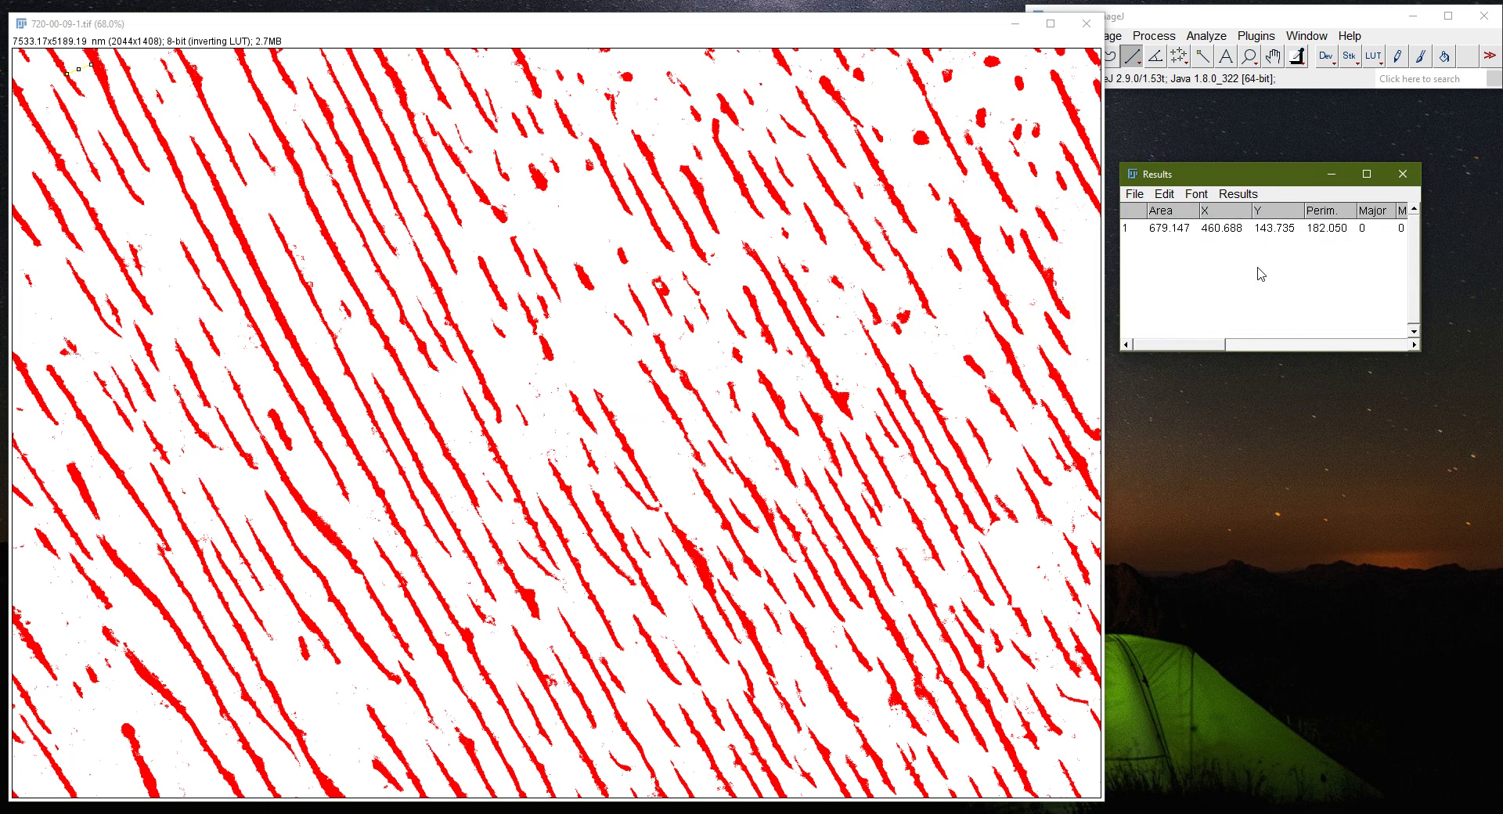
pyautogui.moveTo(1190, 345); pyautogui.dragTo(1381, 362)
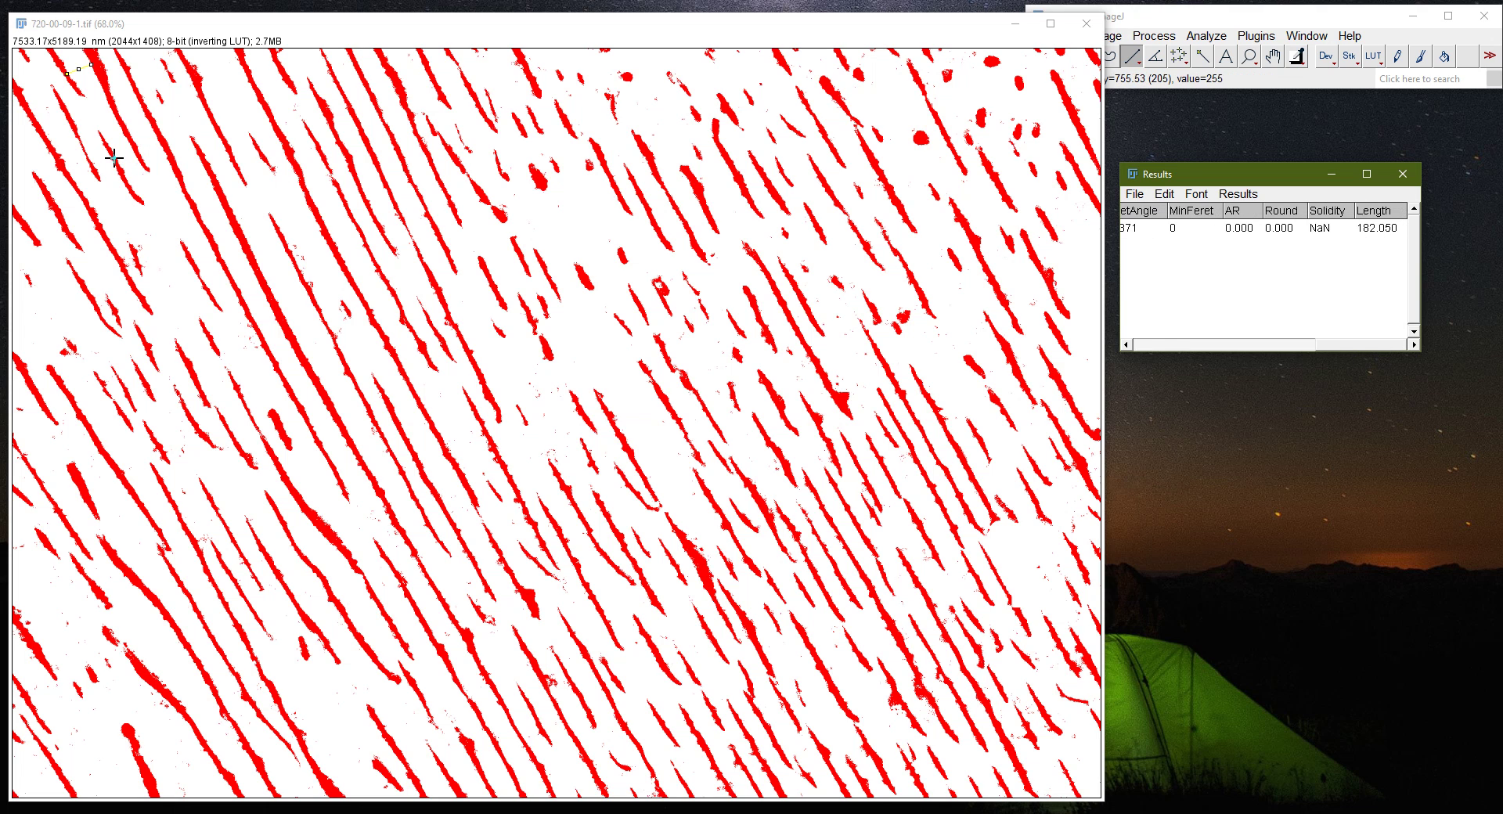
# - Measure four more straight lines, about 135 to 156 nm long, across neighbouring lamellae in the upper-left part of the image
pyautogui.moveTo(115, 158)
pyautogui.mouseDown()
pyautogui.moveTo(163, 152)
pyautogui.moveTo(200, 192)
pyautogui.moveTo(232, 167)
pyautogui.mouseUp()
pyautogui.hotkey('ctrl', 'm')
pyautogui.hotkey('ctrl', 'm')
pyautogui.hotkey('ctrl', 'm')
pyautogui.hotkey('ctrl', 'm')
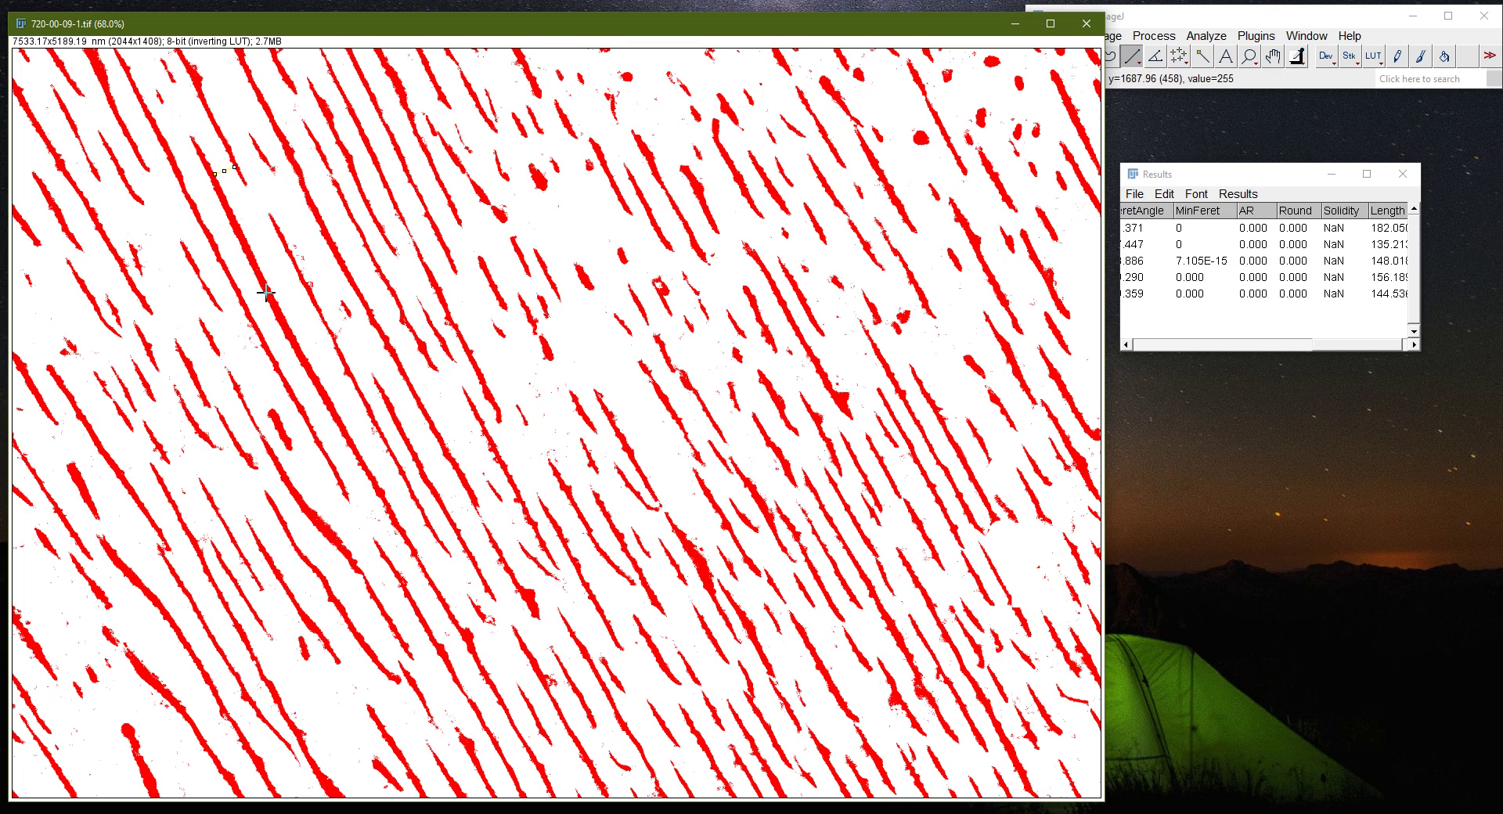
# - Measure three straight lines, about 217, 126 and 165 nm long, across lamellae in the left-centre part of the image
pyautogui.moveTo(271, 291); pyautogui.dragTo(302, 280)
pyautogui.hotkey('ctrl', 'm')
pyautogui.moveTo(281, 420); pyautogui.dragTo(340, 421)
pyautogui.hotkey('ctrl', 'm')
pyautogui.hotkey('ctrl', 'm')
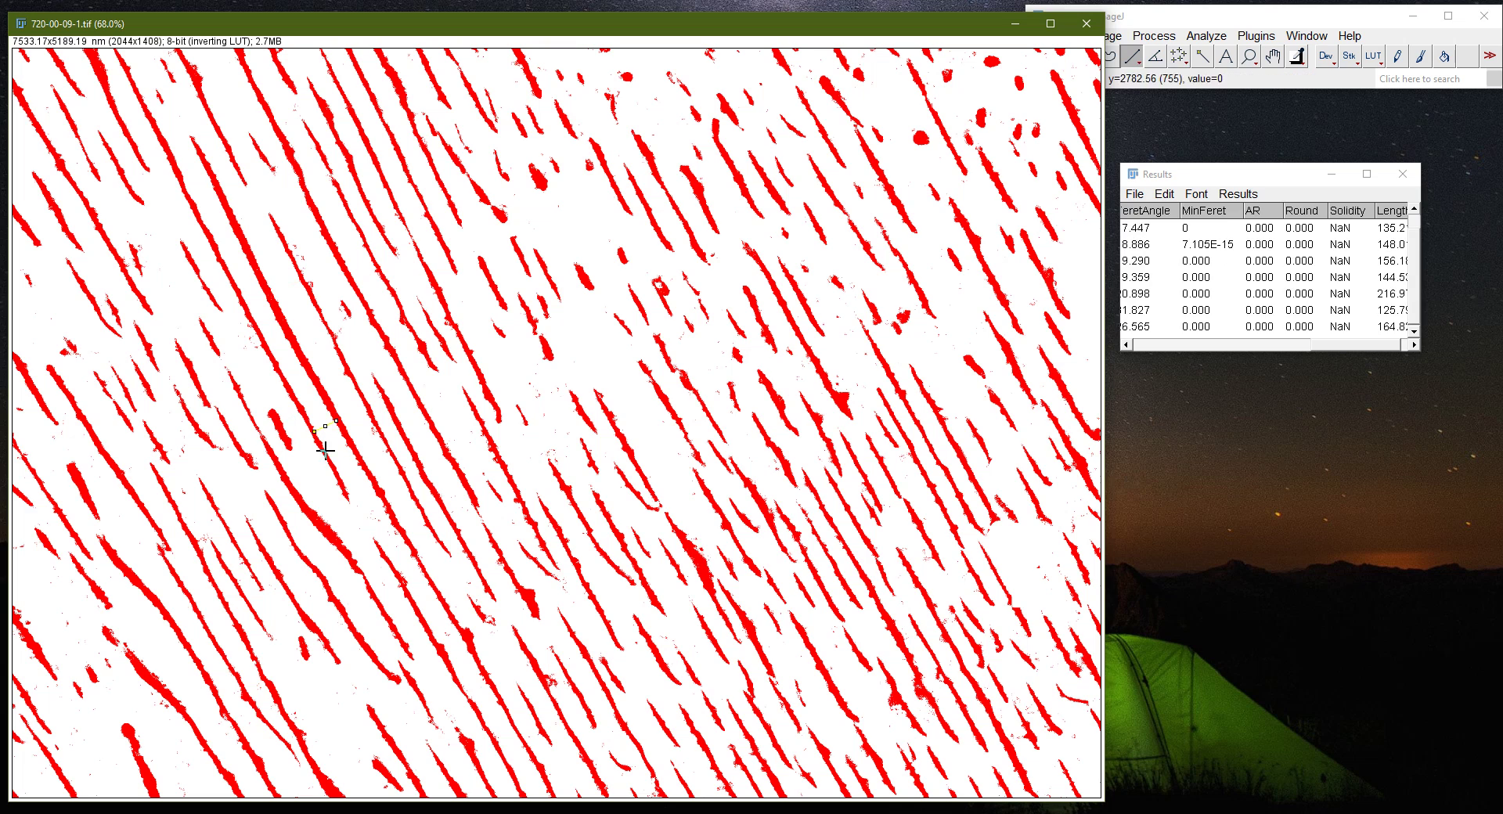
# - Measure six straight lines, about 140 to 213 nm long, between neighbouring lamellae in the lower-left part of the image
pyautogui.moveTo(324, 517); pyautogui.dragTo(347, 505)
pyautogui.hotkey('ctrl', 'm')
pyautogui.moveTo(384, 553); pyautogui.dragTo(404, 543)
pyautogui.hotkey('ctrl', 'm')
pyautogui.moveTo(431, 627)
pyautogui.mouseDown()
pyautogui.moveTo(455, 615)
pyautogui.moveTo(399, 629)
pyautogui.moveTo(420, 619)
pyautogui.moveTo(350, 604)
pyautogui.moveTo(369, 596)
pyautogui.moveTo(337, 605)
pyautogui.mouseUp()
pyautogui.hotkey('ctrl', 'm')
pyautogui.hotkey('ctrl', 'm')
pyautogui.hotkey('ctrl', 'm')
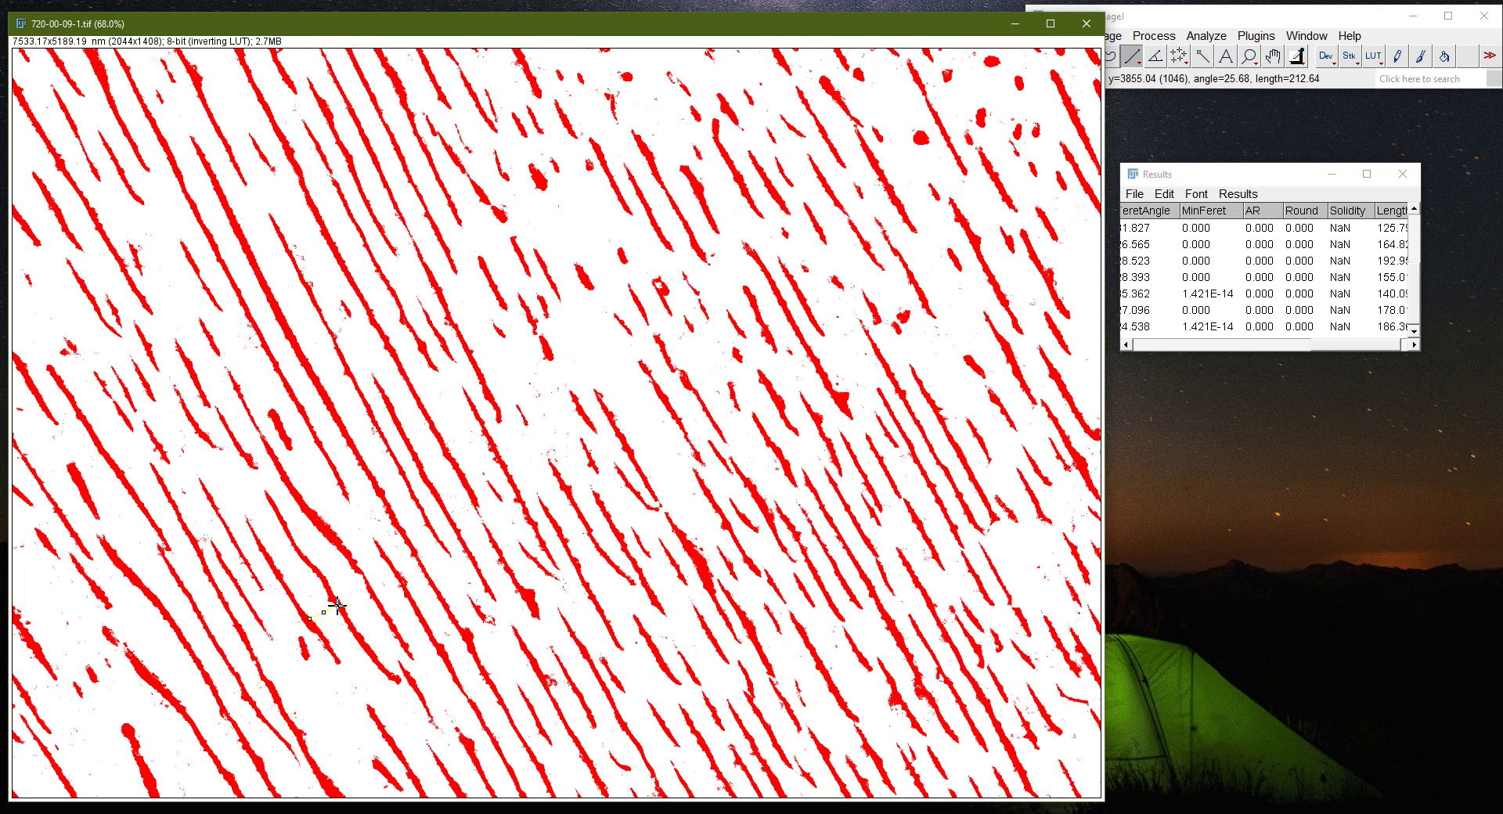
pyautogui.hotkey('ctrl', 'm')
# - Measure six straight lines, about 118 to 289 nm long, between neighbouring lamellae in the upper-right part of the image
pyautogui.moveTo(843, 154); pyautogui.dragTo(861, 143)
pyautogui.hotkey('ctrl', 'm')
pyautogui.moveTo(862, 191); pyautogui.dragTo(881, 180)
pyautogui.hotkey('ctrl', 'm')
pyautogui.moveTo(890, 236)
pyautogui.mouseDown()
pyautogui.moveTo(909, 225)
pyautogui.moveTo(975, 252)
pyautogui.mouseUp()
pyautogui.hotkey('ctrl', 'm')
pyautogui.hotkey('ctrl', 'm')
pyautogui.moveTo(995, 325)
pyautogui.mouseDown()
pyautogui.moveTo(1012, 322)
pyautogui.moveTo(1033, 260)
pyautogui.mouseUp()
pyautogui.hotkey('ctrl', 'm')
pyautogui.hotkey('ctrl', 'm')
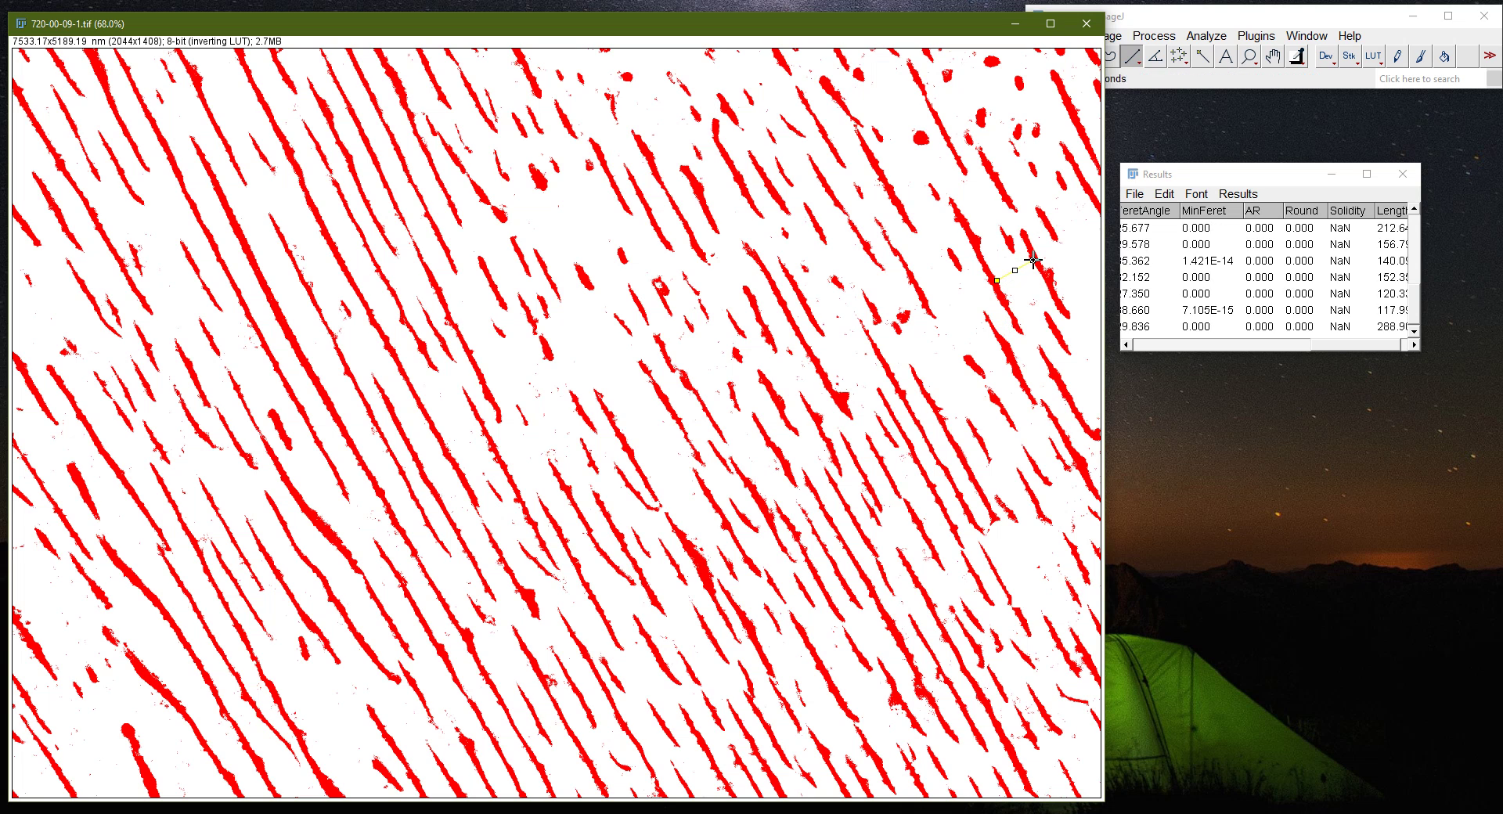
# - Measure three straight lines, about 118, 136 and 178 nm long, between lamellae near the upper part of the image's right edge
pyautogui.moveTo(1068, 149); pyautogui.dragTo(1083, 141)
pyautogui.hotkey('ctrl', 'm')
pyautogui.moveTo(1048, 360); pyautogui.dragTo(1044, 315)
pyautogui.hotkey('ctrl', 'm')
pyautogui.hotkey('ctrl', 'm')
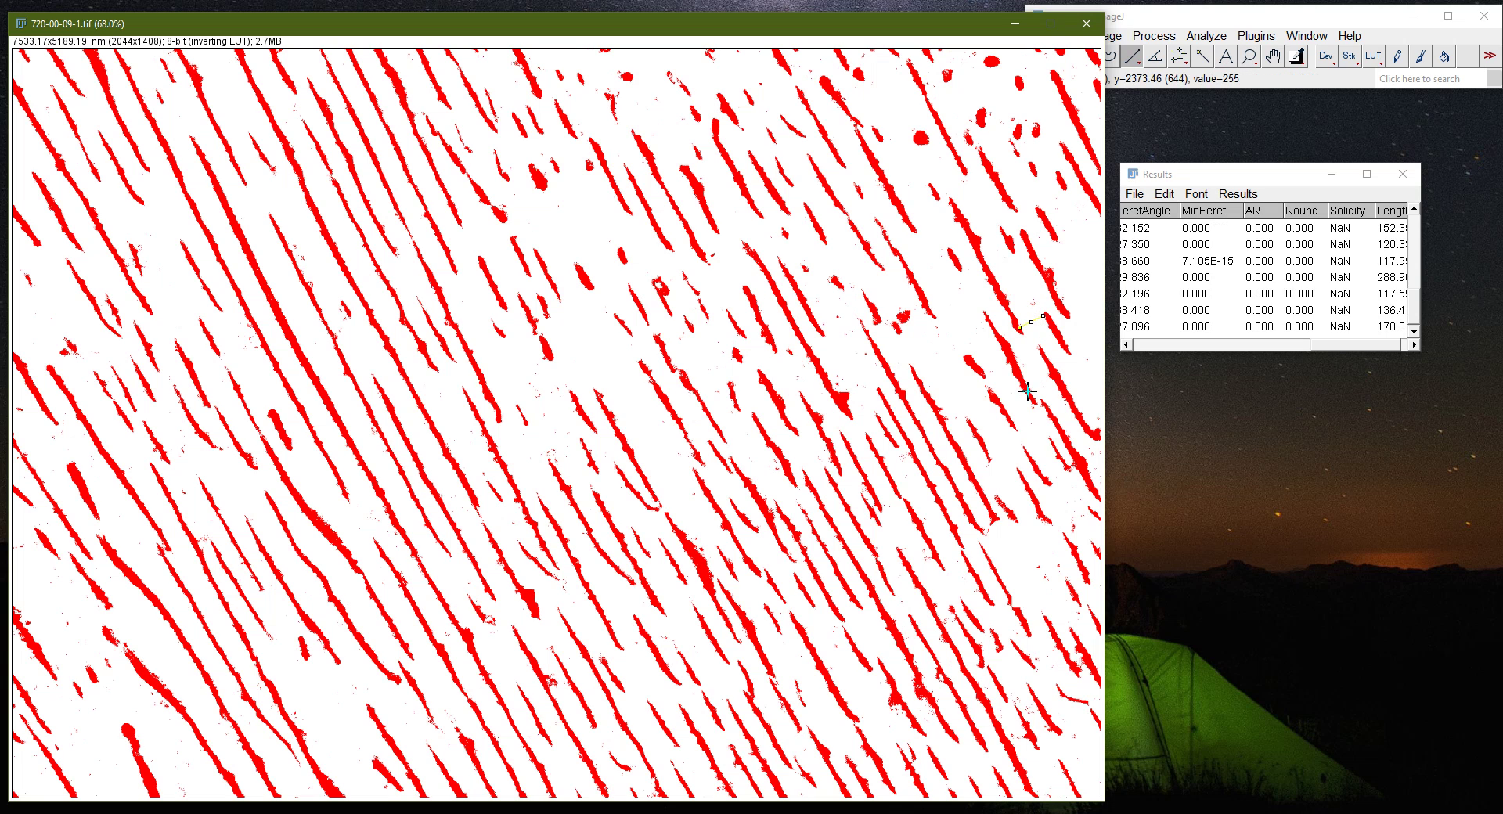
# - Measure three straight lines, about 157, 94 and 159 nm long, between lamellae near the middle of the image's right edge
pyautogui.moveTo(1030, 389); pyautogui.dragTo(1071, 412)
pyautogui.hotkey('ctrl', 'm')
pyautogui.hotkey('ctrl', 'm')
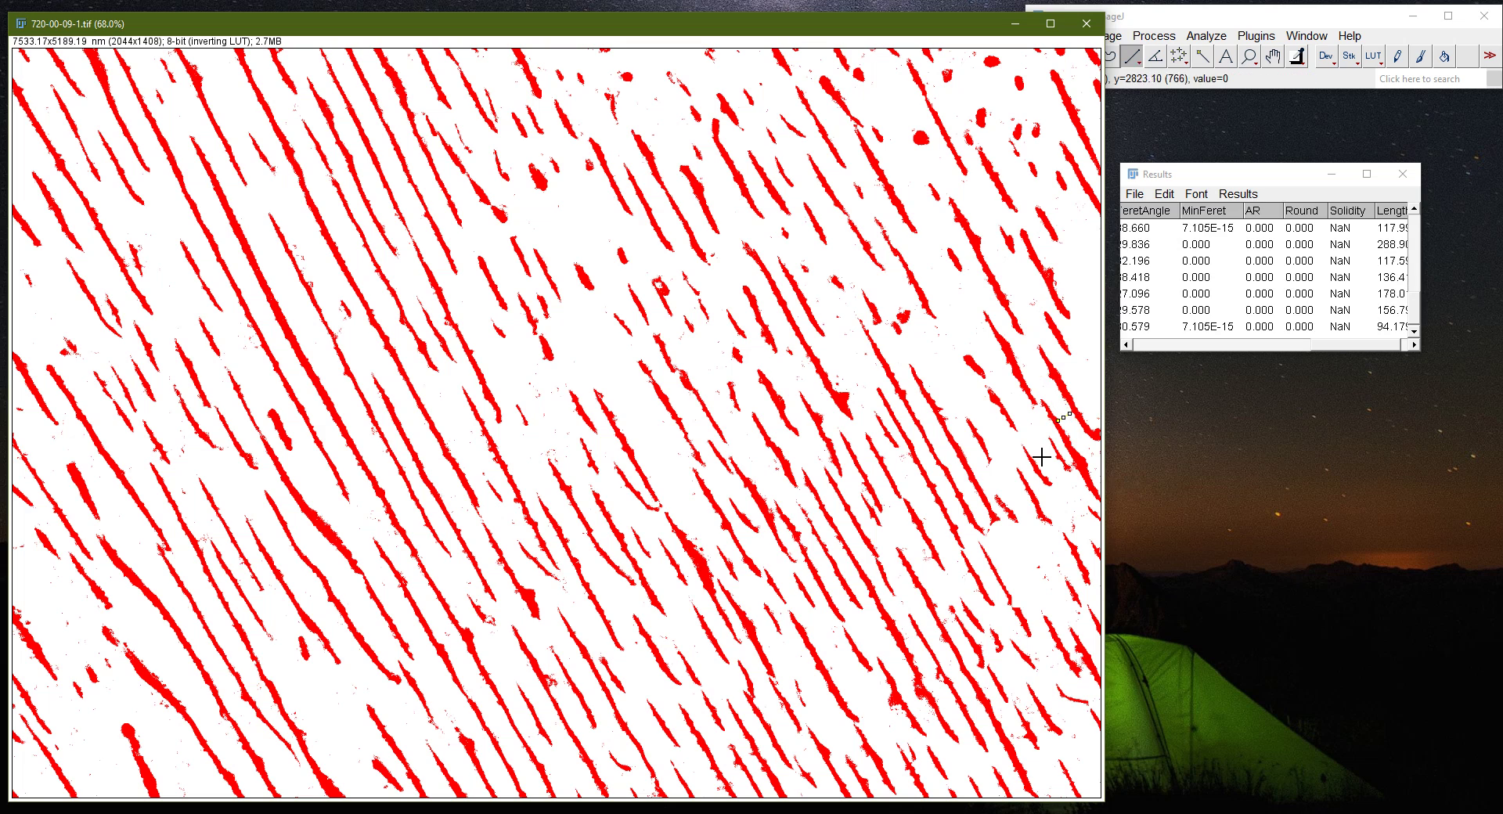
pyautogui.moveTo(1037, 465); pyautogui.dragTo(1053, 455)
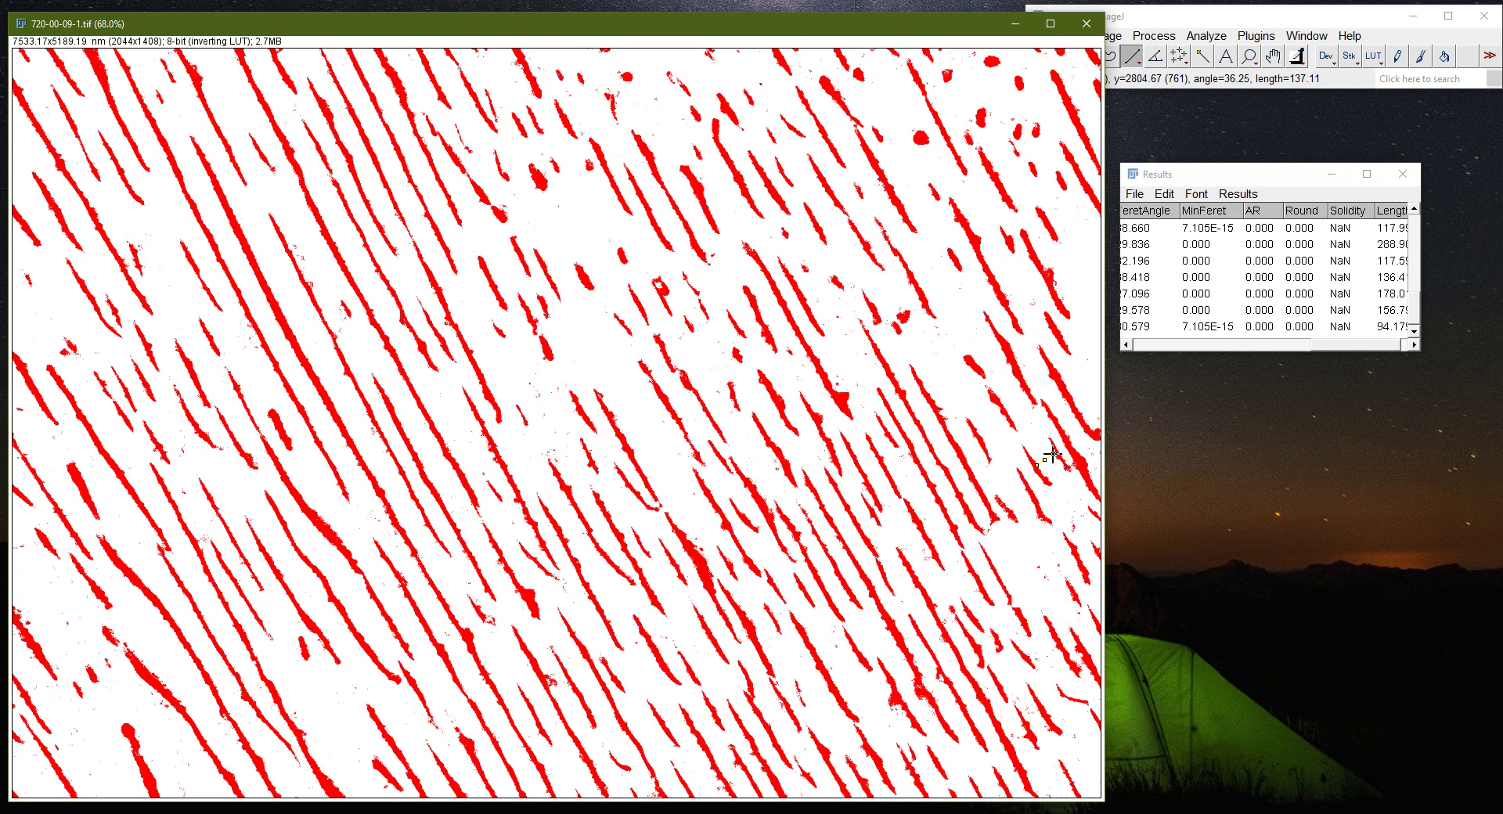
pyautogui.hotkey('ctrl', 'm')
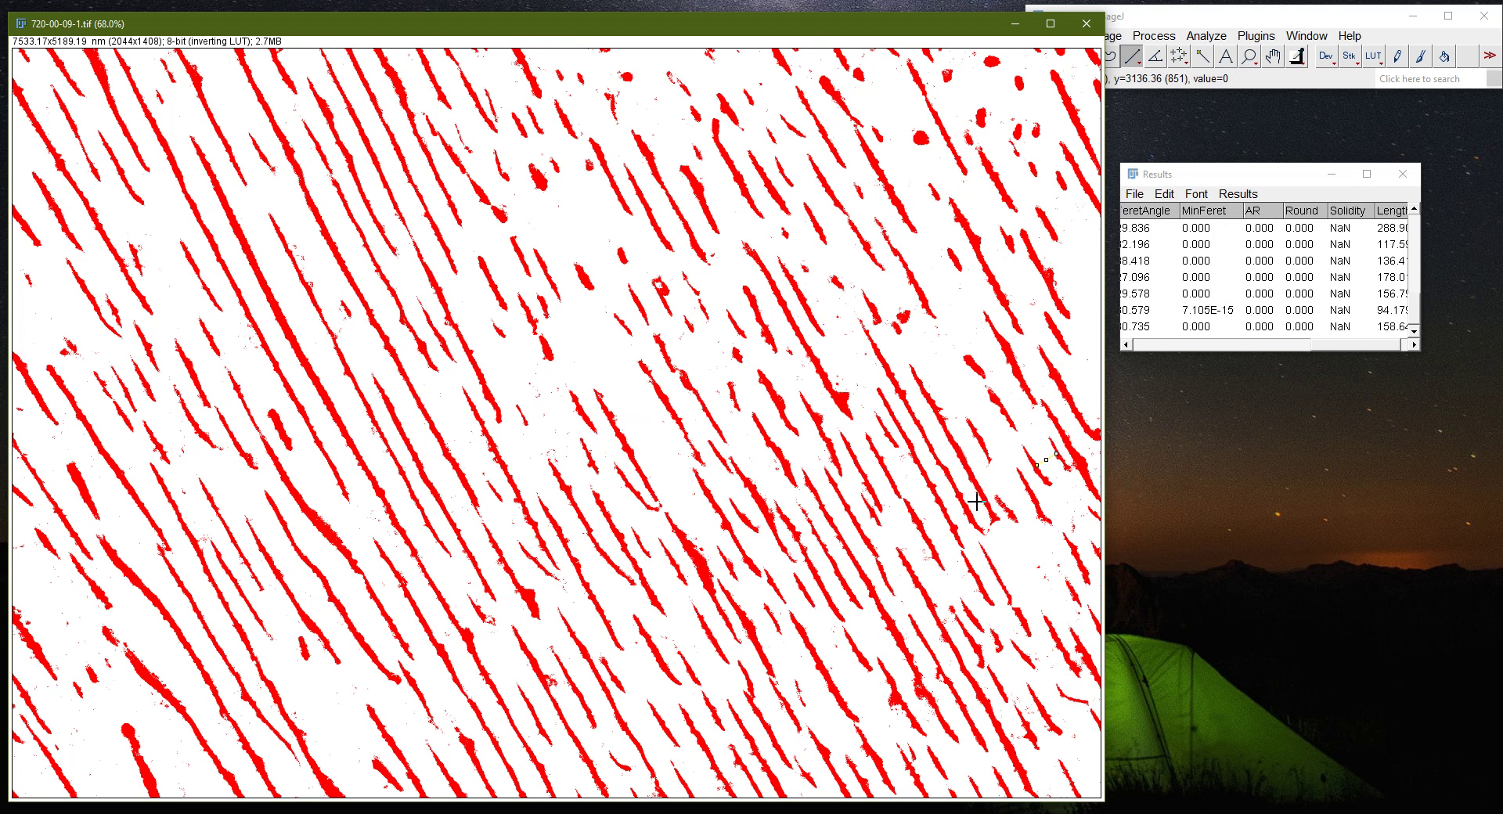
# - Measure three straight lines, about 97, 88 and 167 nm long, between lamellae in the right part of the image, just below mid-height
pyautogui.moveTo(969, 506)
pyautogui.mouseDown()
pyautogui.moveTo(982, 499)
pyautogui.moveTo(932, 523)
pyautogui.moveTo(946, 516)
pyautogui.mouseUp()
pyautogui.hotkey('ctrl', 'm')
pyautogui.hotkey('ctrl', 'm')
pyautogui.hotkey('ctrl', 'm')
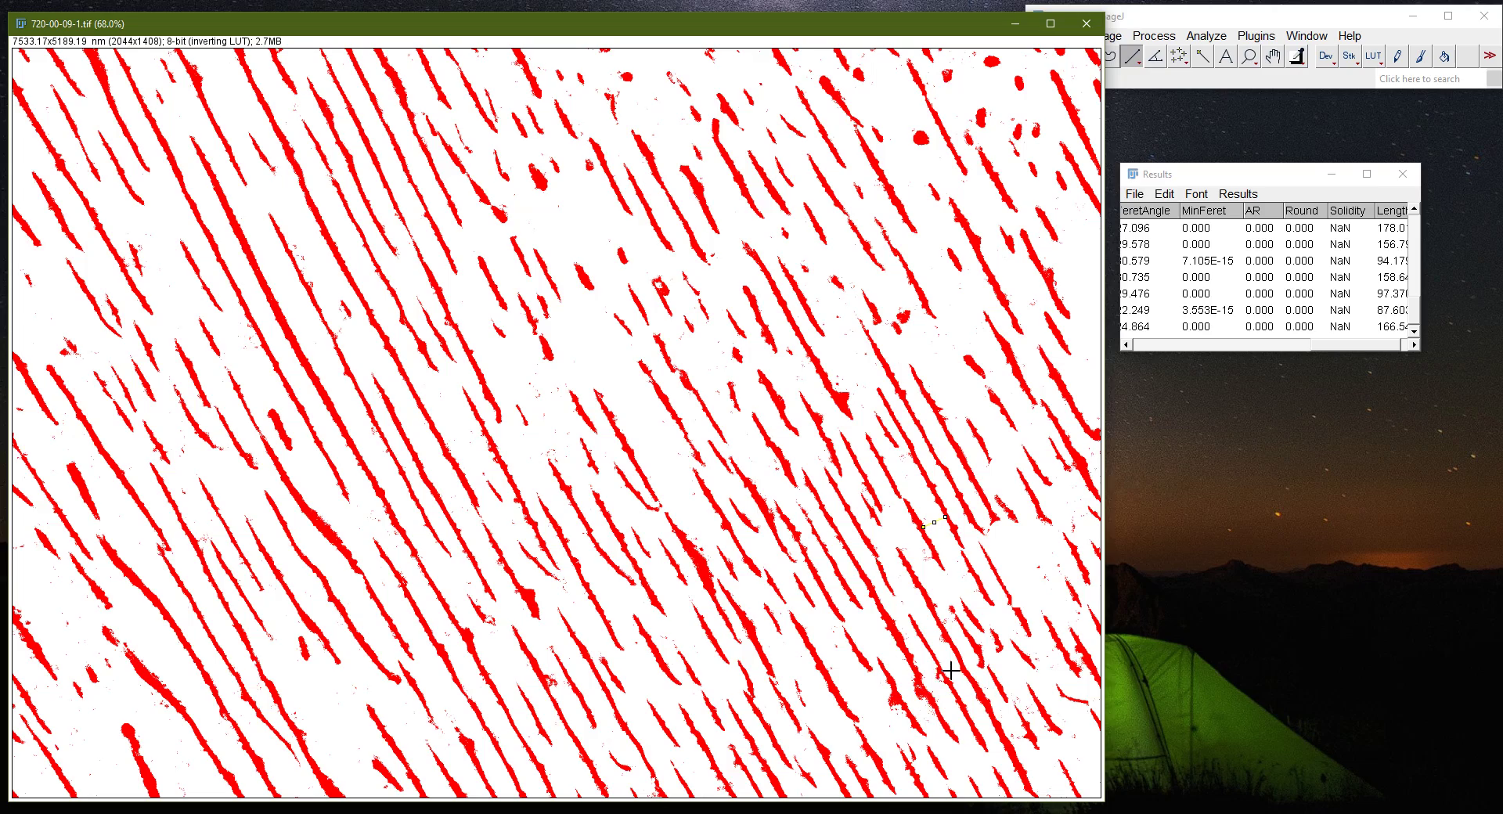
# - Measure six straight lines, about 52 to 130 nm long, between neighbouring lamellae in the lower-right part of the image
pyautogui.scroll(5, 984, 696)
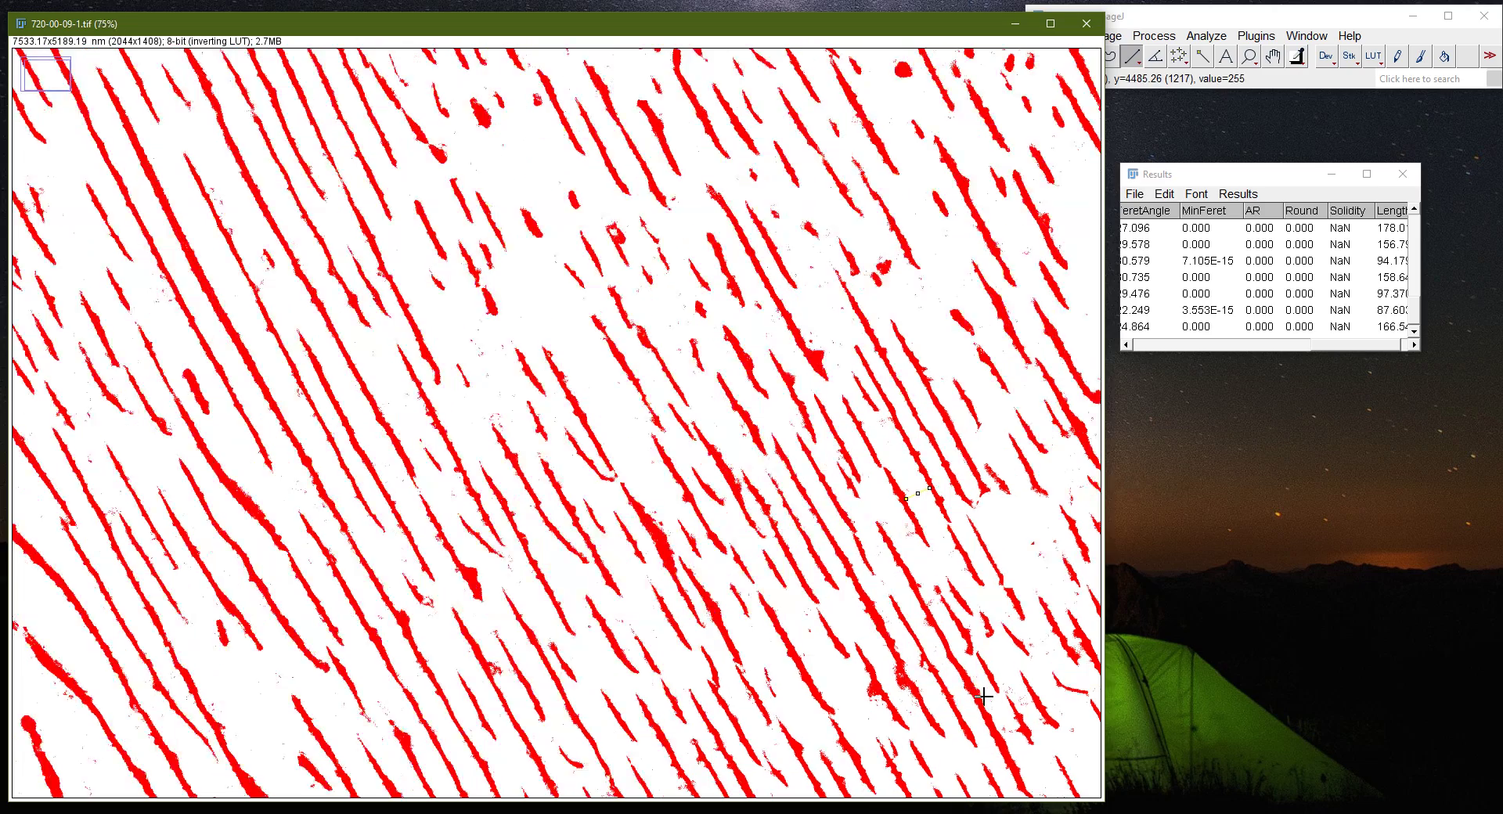
pyautogui.scroll(-1, 845, 633)
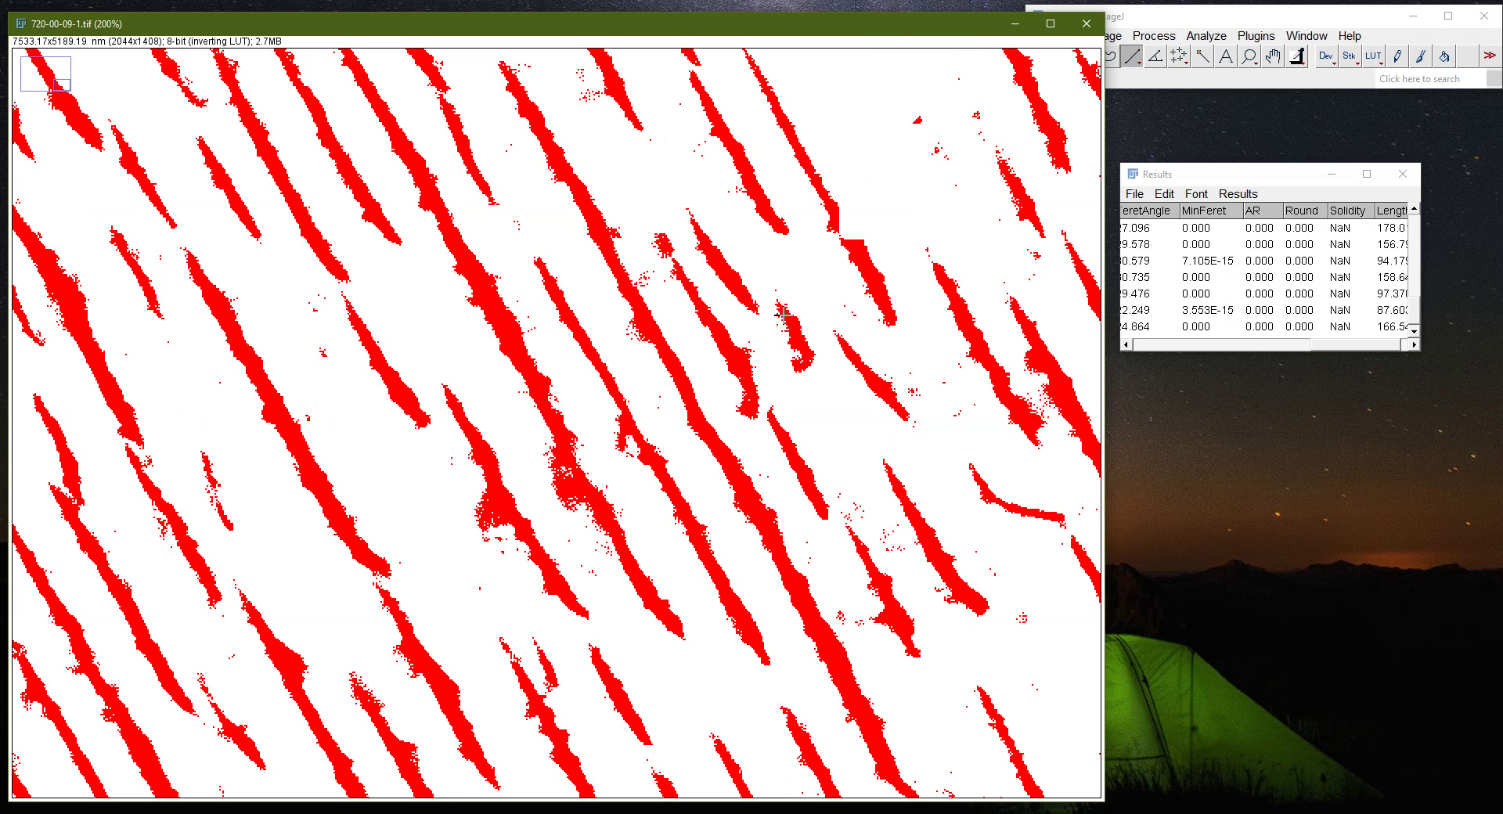
pyautogui.moveTo(719, 306); pyautogui.dragTo(718, 314)
pyautogui.hotkey('ctrl', 'm')
pyautogui.doubleClick(675, 362)
pyautogui.hotkey('ctrl', 'm')
pyautogui.click(783, 454)
pyautogui.doubleClick(750, 473)
pyautogui.hotkey('ctrl', 'm')
pyautogui.click(725, 489)
pyautogui.moveTo(729, 487); pyautogui.dragTo(574, 589)
pyautogui.hotkey('ctrl', 'm')
pyautogui.hotkey('ctrl', 'm')
pyautogui.hotkey('ctrl', 'm')
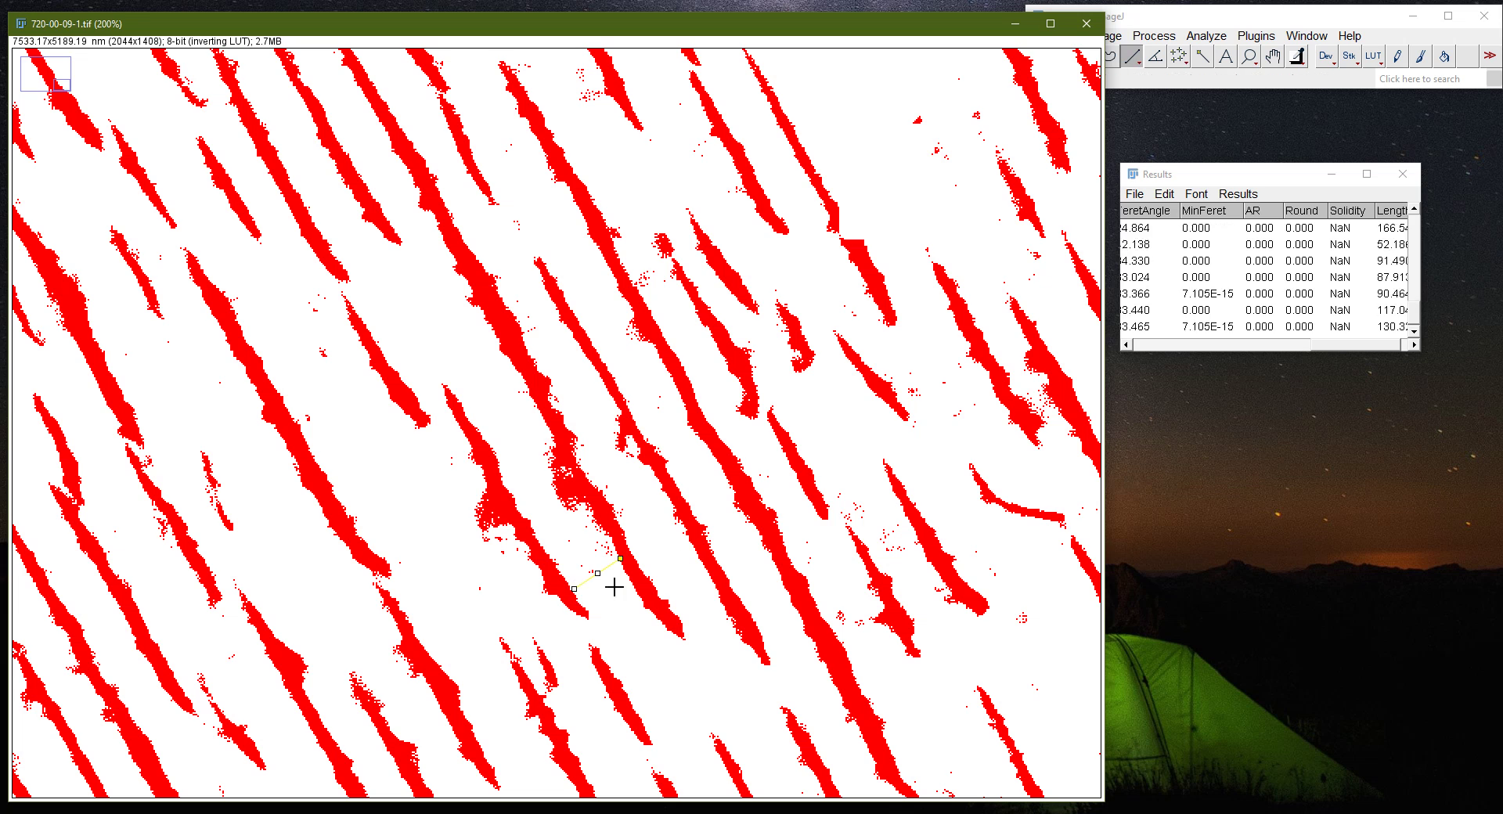
# - Measure four straight lines between lamellae near the image's lower-right corner, the last two about 140 and 98 nm long
pyautogui.moveTo(1339, 344); pyautogui.dragTo(1133, 356)
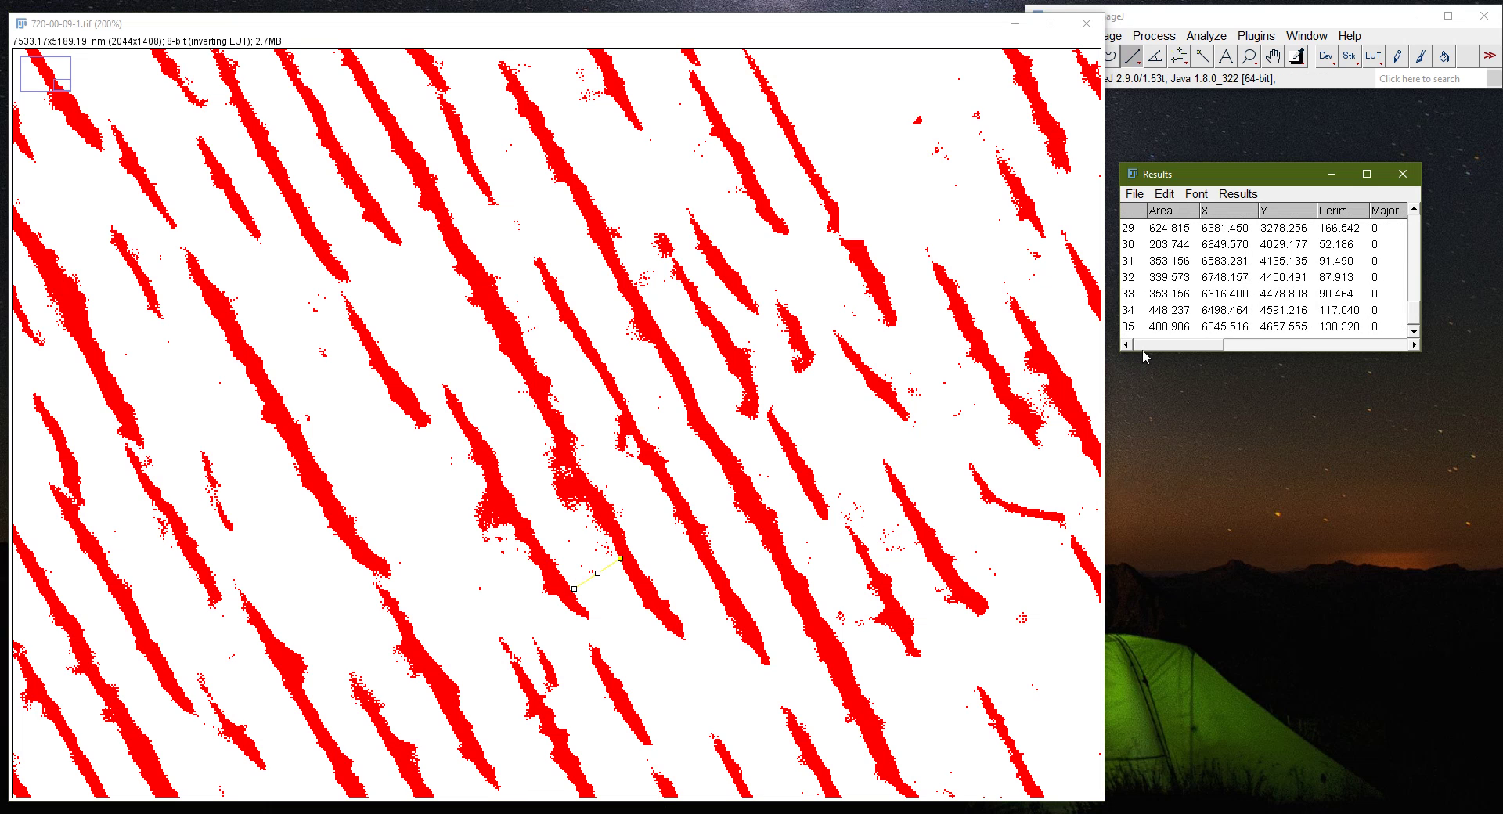
pyautogui.moveTo(562, 731); pyautogui.dragTo(617, 713)
pyautogui.hotkey('ctrl', 'm')
pyautogui.moveTo(678, 792); pyautogui.dragTo(855, 726)
pyautogui.hotkey('ctrl', 'm')
pyautogui.hotkey('ctrl', 'm')
pyautogui.hotkey('ctrl', 'm')
# - Measure five straight lines, about 96 to 153 nm long, between lamellae along the left side of the enlarged lower-right region
pyautogui.moveTo(133, 593); pyautogui.dragTo(194, 572)
pyautogui.hotkey('ctrl', 'm')
pyautogui.moveTo(61, 431); pyautogui.dragTo(107, 411)
pyautogui.hotkey('ctrl', 'm')
pyautogui.moveTo(86, 306); pyautogui.dragTo(140, 283)
pyautogui.hotkey('ctrl', 'm')
pyautogui.moveTo(120, 233)
pyautogui.mouseDown()
pyautogui.moveTo(156, 216)
pyautogui.moveTo(202, 157)
pyautogui.mouseUp()
pyautogui.hotkey('ctrl', 'm')
pyautogui.hotkey('ctrl', 'm')
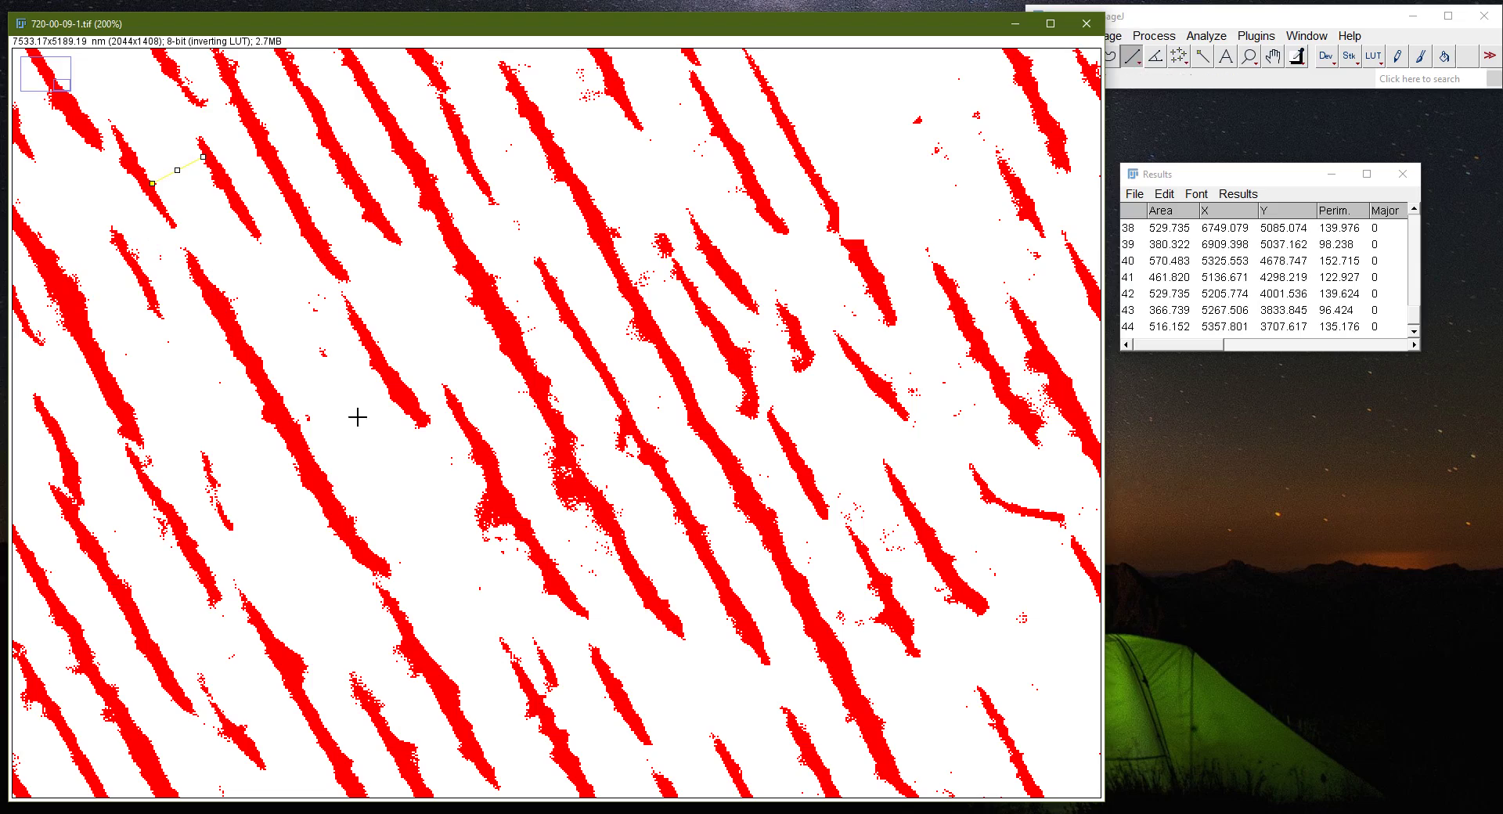
# - Measure three straight lines, about 218, 140 and 147 nm long, between lamellae in the lower-left part of the image
pyautogui.scroll(-2, 437, 436)
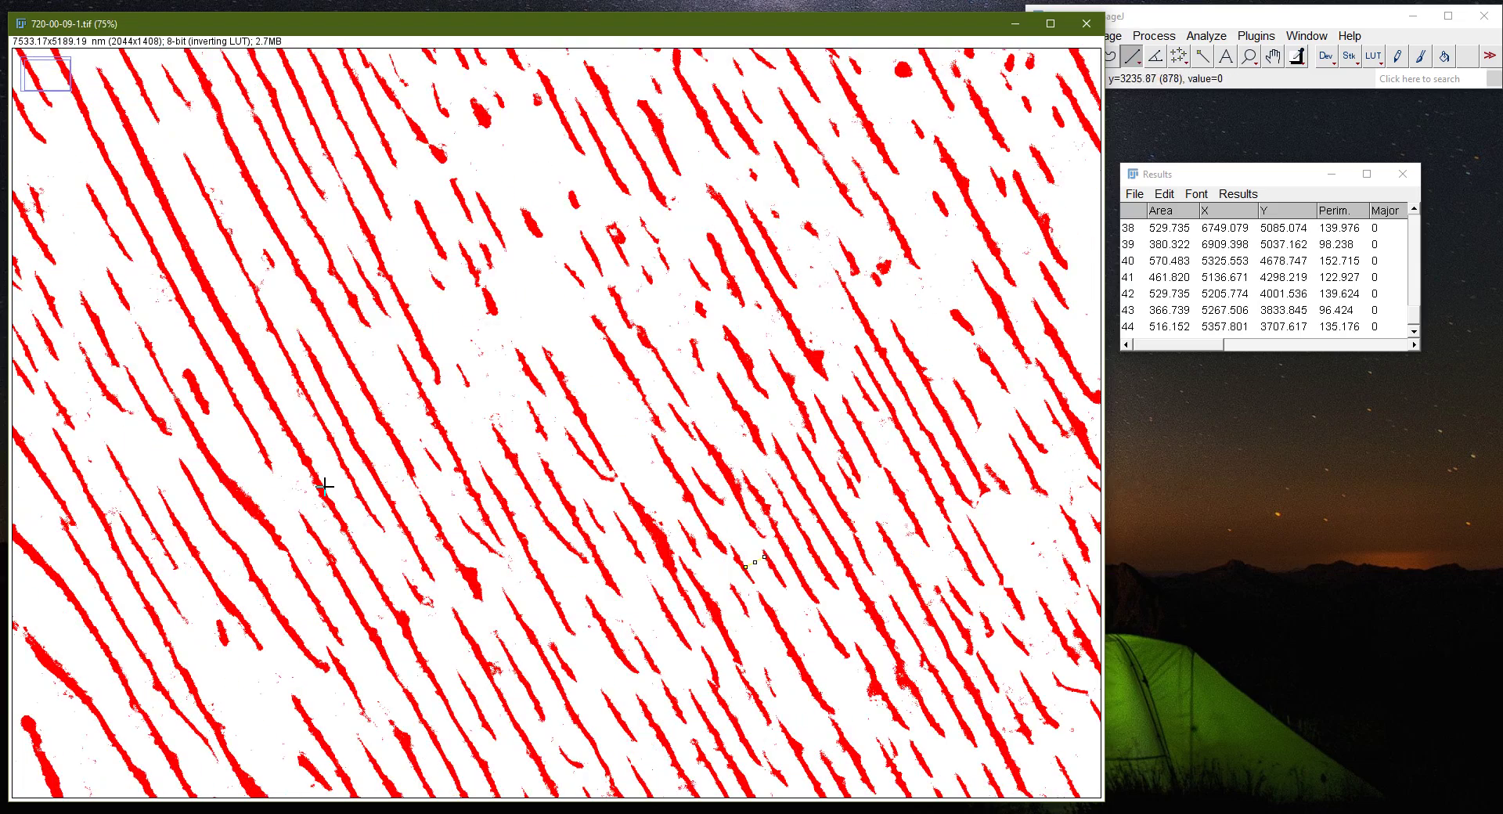
pyautogui.scroll(1, 274, 608)
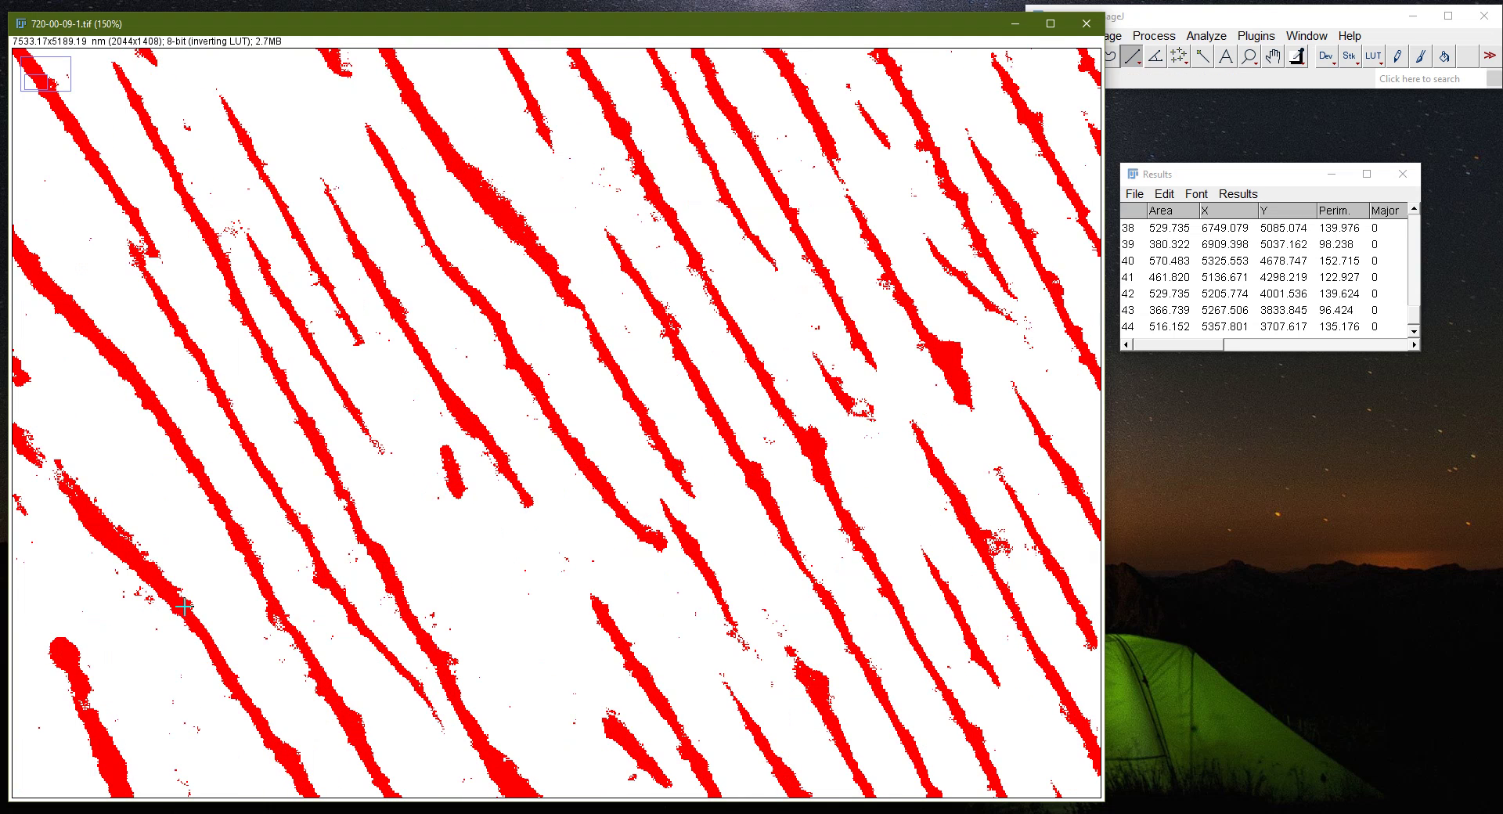
pyautogui.moveTo(182, 593)
pyautogui.mouseDown()
pyautogui.moveTo(244, 563)
pyautogui.moveTo(287, 524)
pyautogui.moveTo(290, 479)
pyautogui.moveTo(323, 466)
pyautogui.mouseUp()
pyautogui.hotkey('ctrl', 'm')
pyautogui.hotkey('ctrl', 'm')
pyautogui.hotkey('ctrl', 'm')
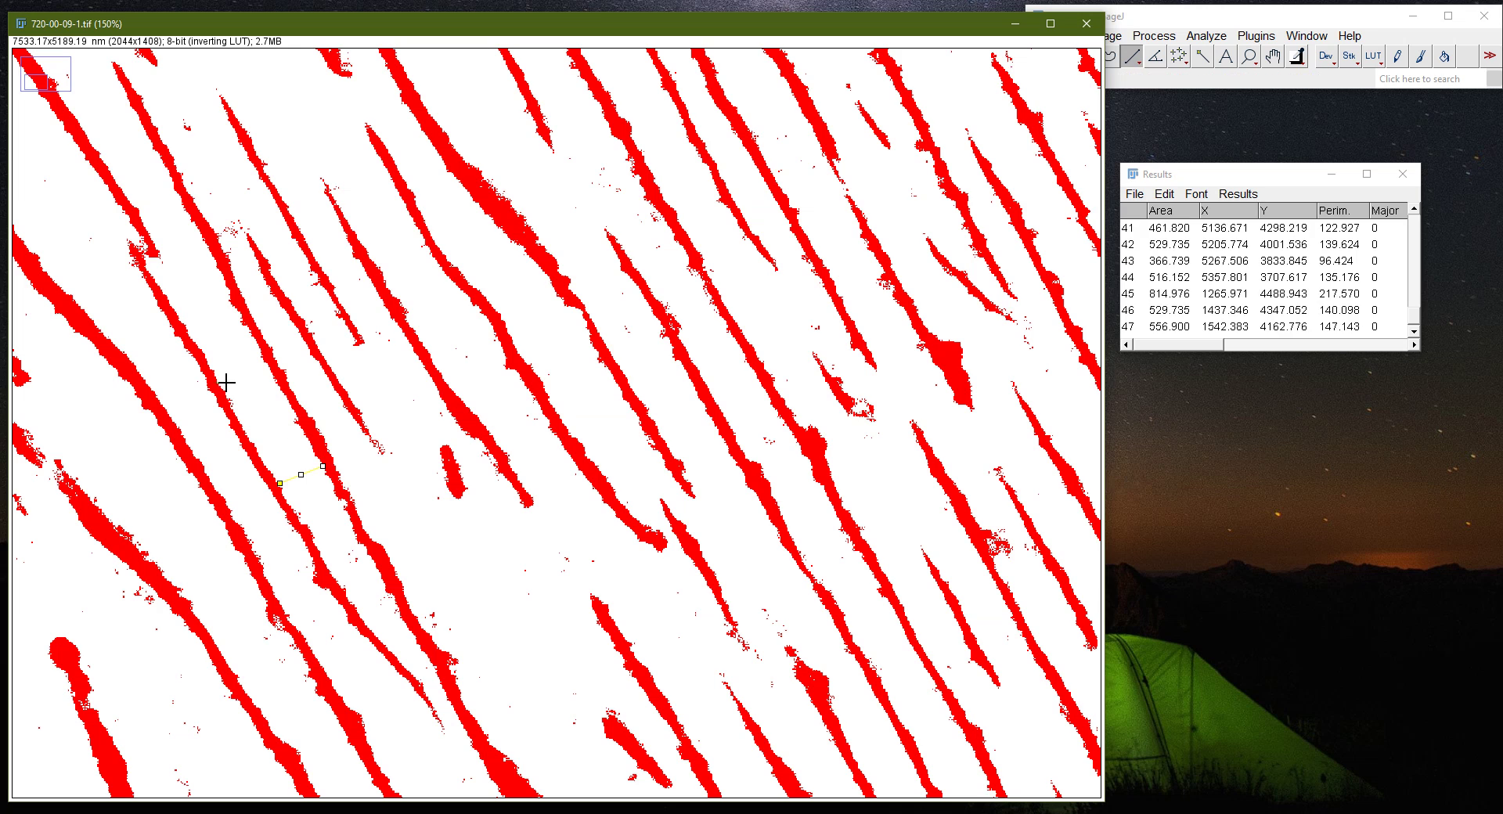
# - Measure four more straight lines between lamellae in the lower-left region, the last three about 92, 109 and 114 nm long
pyautogui.moveTo(220, 382)
pyautogui.mouseDown()
pyautogui.moveTo(264, 363)
pyautogui.moveTo(288, 275)
pyautogui.moveTo(309, 267)
pyautogui.mouseUp()
pyautogui.hotkey('ctrl', 'm')
pyautogui.hotkey('ctrl', 'm')
pyautogui.hotkey('ctrl', 'm')
pyautogui.moveTo(353, 324); pyautogui.dragTo(384, 306)
pyautogui.hotkey('ctrl', 'm')
# - Measure four straight lines, about 109, 114, 205 and 157 nm long, between lamellae in the left part, below mid-height
pyautogui.moveTo(461, 476); pyautogui.dragTo(494, 461)
pyautogui.hotkey('ctrl', 'm')
pyautogui.moveTo(288, 222); pyautogui.dragTo(259, 244)
pyautogui.hotkey('ctrl', 'm')
pyautogui.moveTo(227, 115); pyautogui.dragTo(115, 179)
pyautogui.hotkey('ctrl', 'm')
pyautogui.click(155, 146)
pyautogui.hotkey('ctrl', 'm')
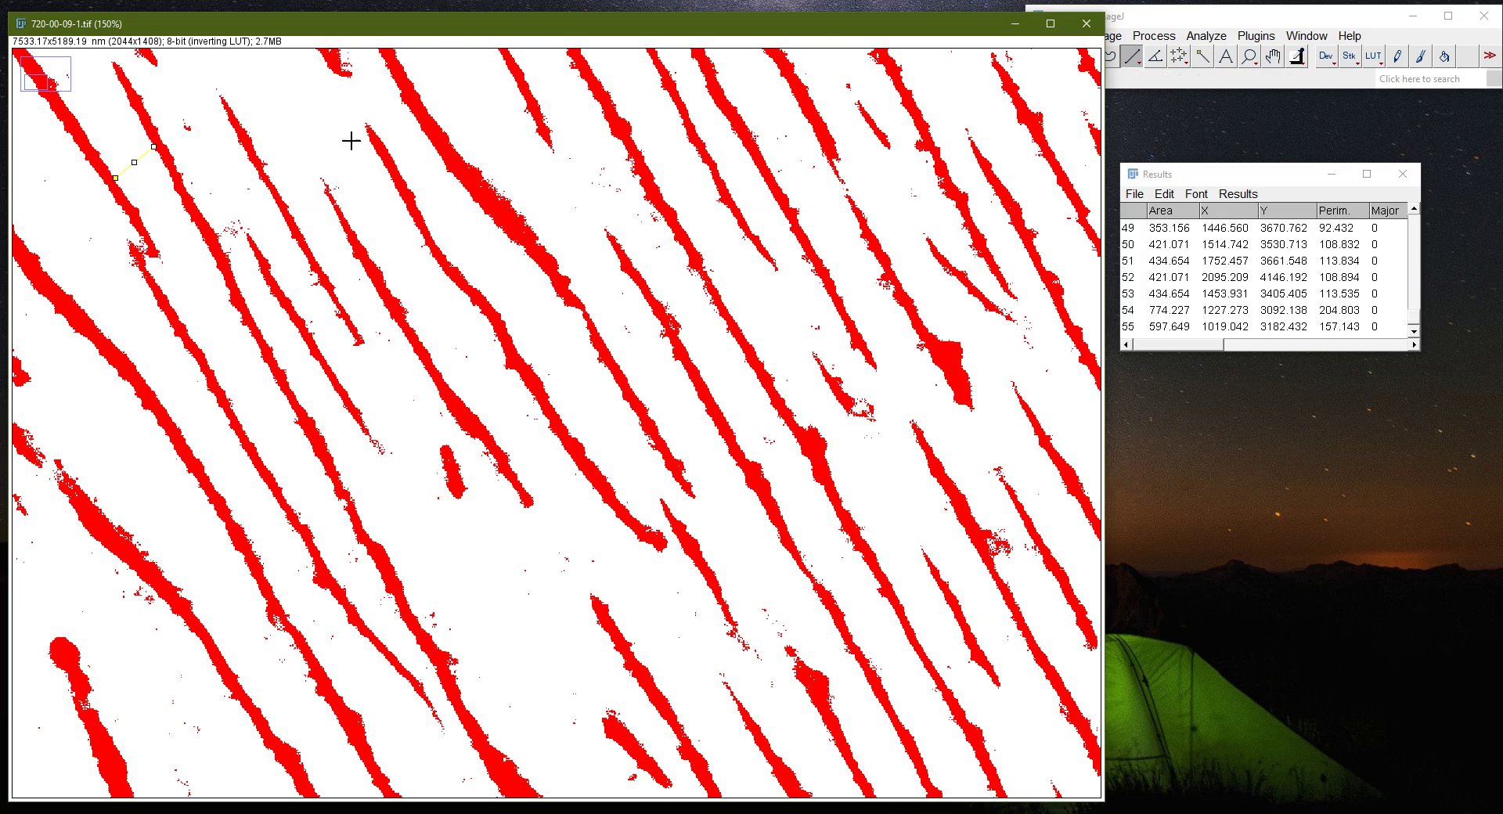
# - Measure five straight lines, about 91 to 160 nm long, between the short lamellae near the middle of the image's left edge
pyautogui.scroll(5, 358, 116)
pyautogui.moveTo(222, 280); pyautogui.dragTo(190, 297)
pyautogui.hotkey('ctrl', 'm')
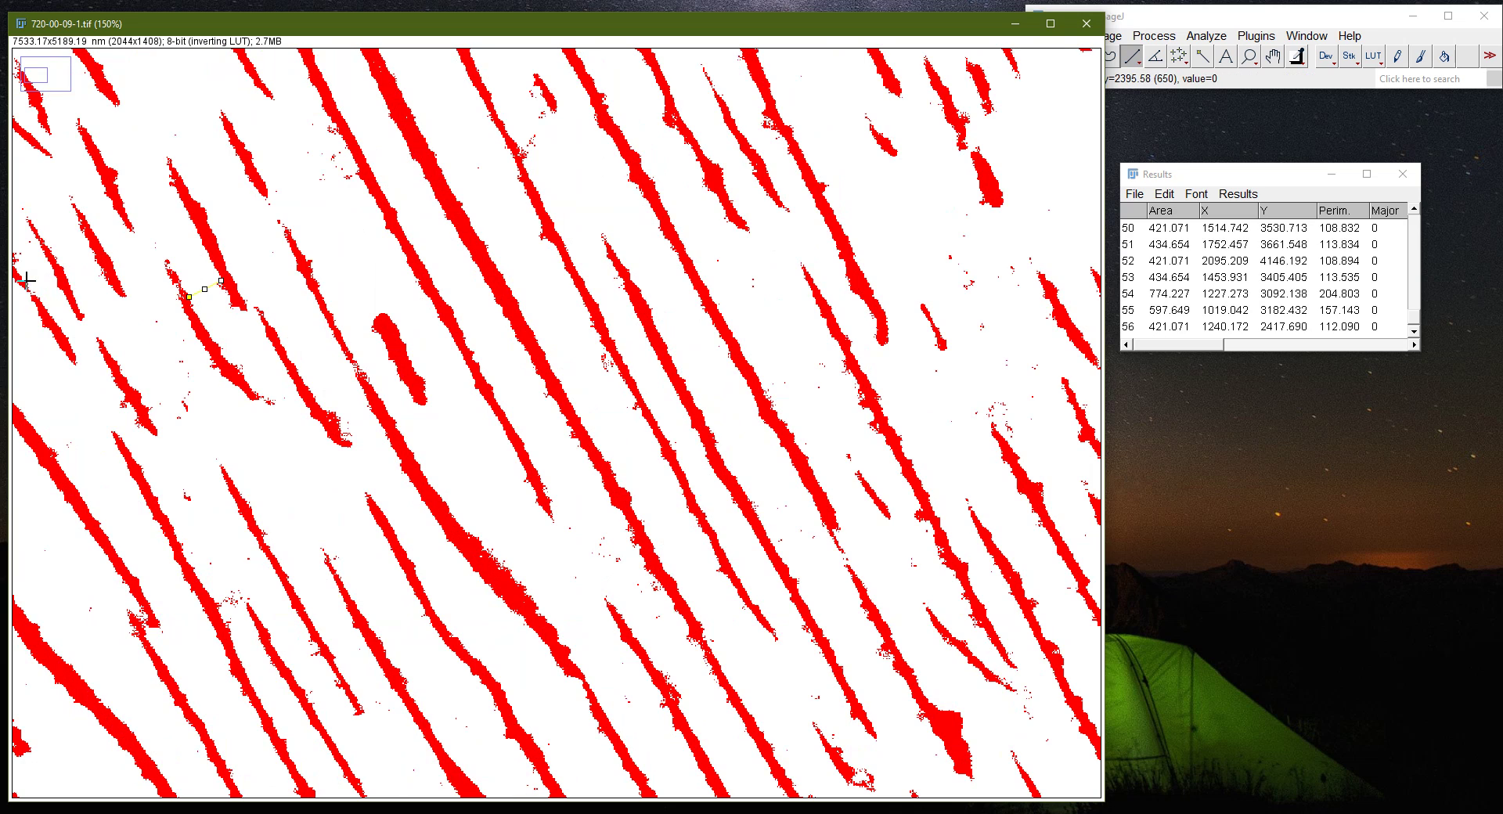
pyautogui.moveTo(23, 283)
pyautogui.mouseDown()
pyautogui.moveTo(90, 245)
pyautogui.moveTo(114, 204)
pyautogui.moveTo(172, 184)
pyautogui.mouseUp()
pyautogui.hotkey('ctrl', 'm')
pyautogui.hotkey('ctrl', 'm')
pyautogui.hotkey('ctrl', 'm')
pyautogui.hotkey('ctrl', 'm')
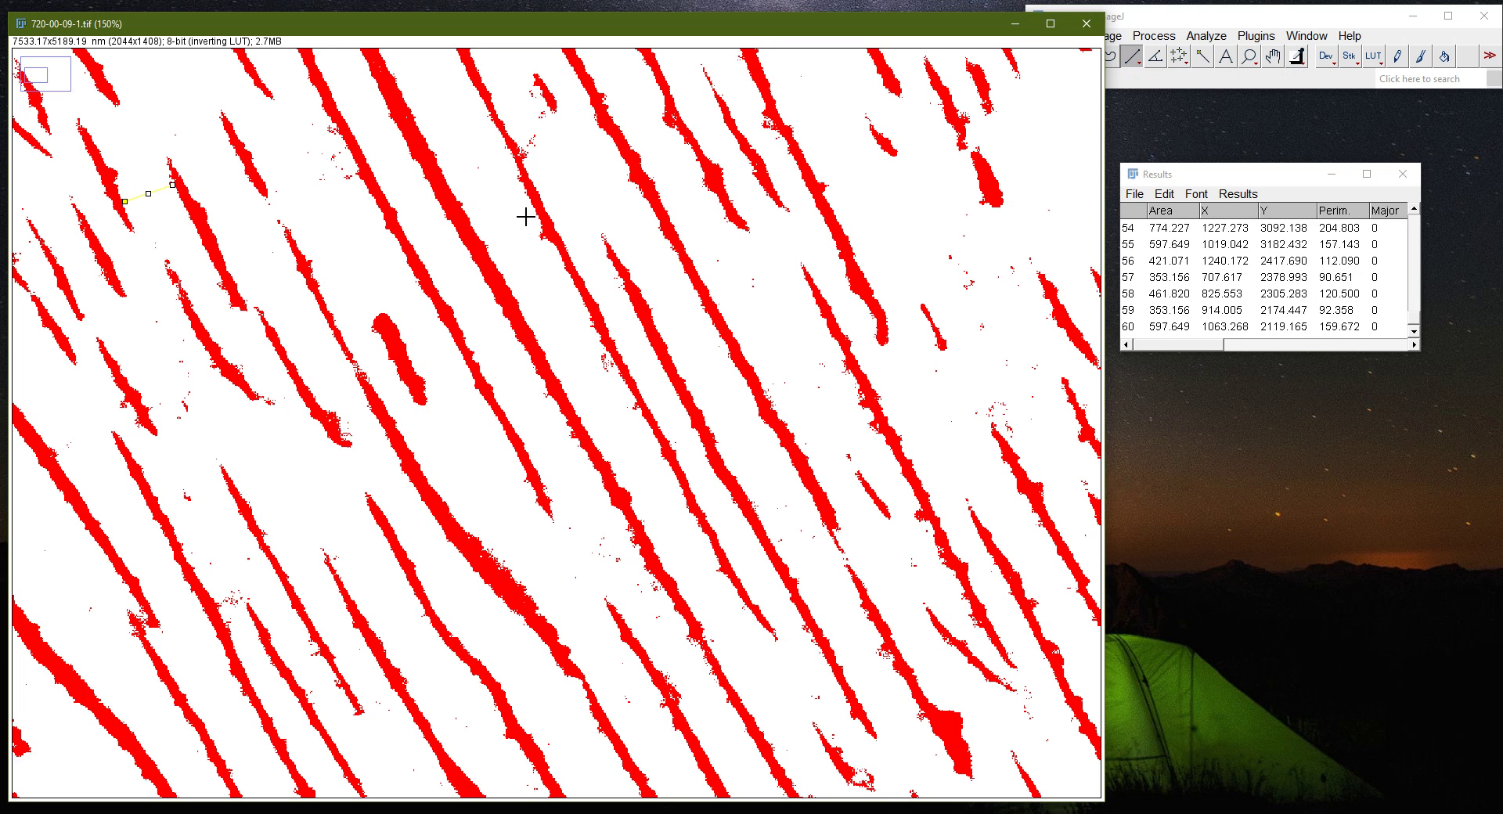
# - Summarize the line measurements in the results table and bring the Length column's statistics into view
pyautogui.click(1237, 193)
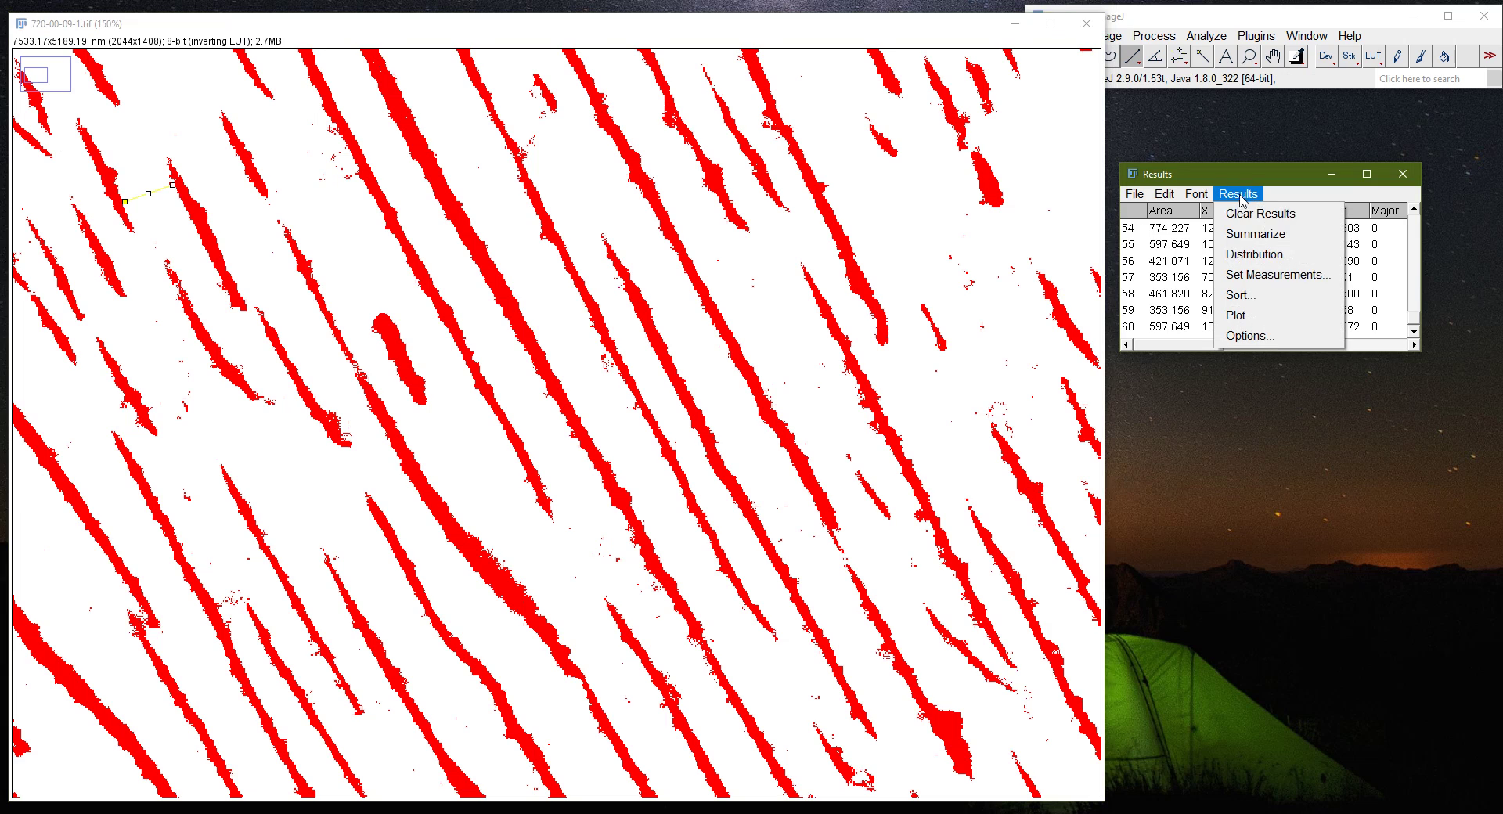
pyautogui.click(1261, 235)
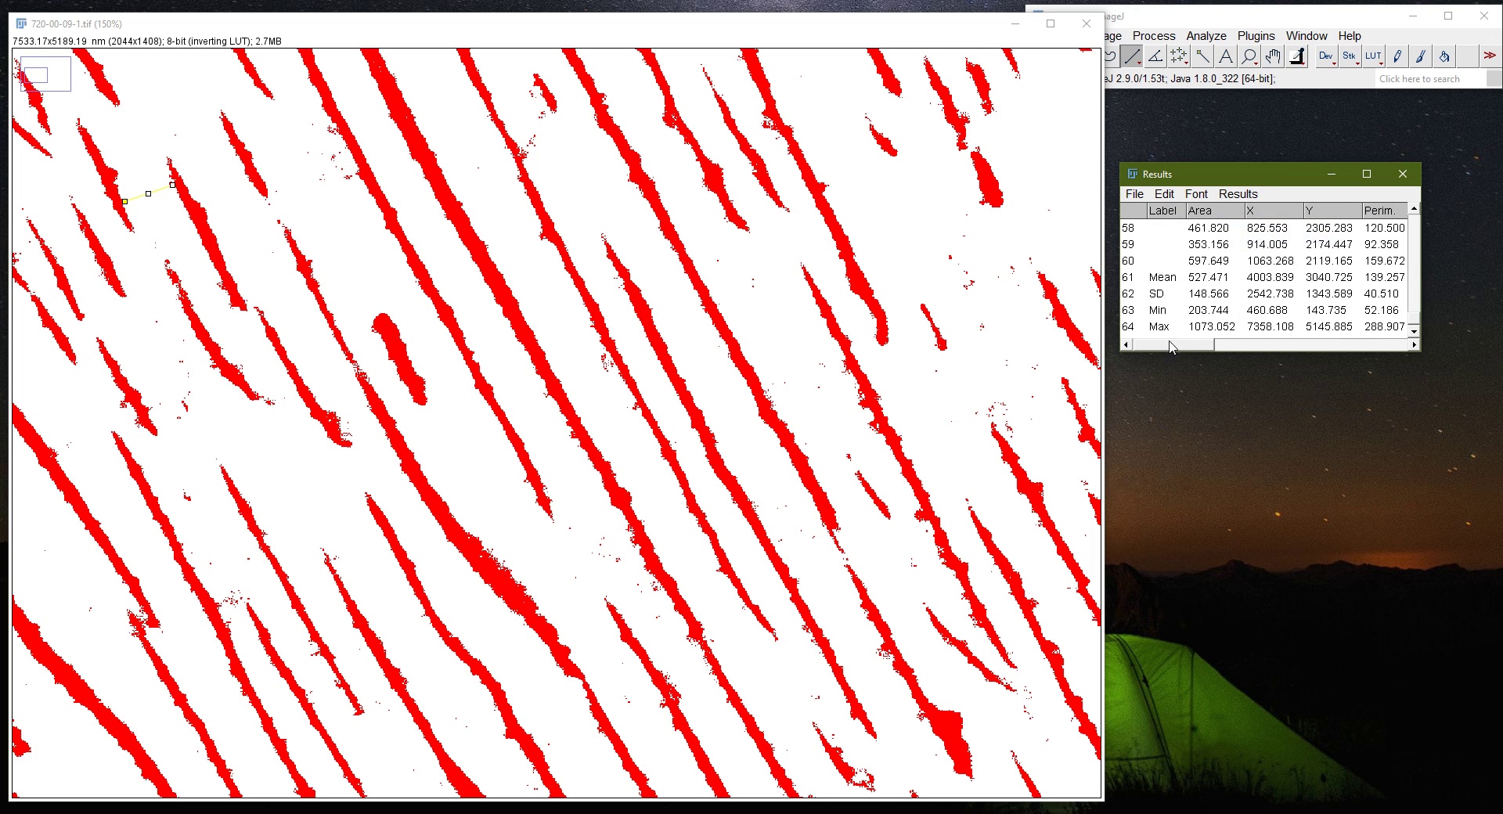
pyautogui.moveTo(1159, 350); pyautogui.dragTo(1391, 359)
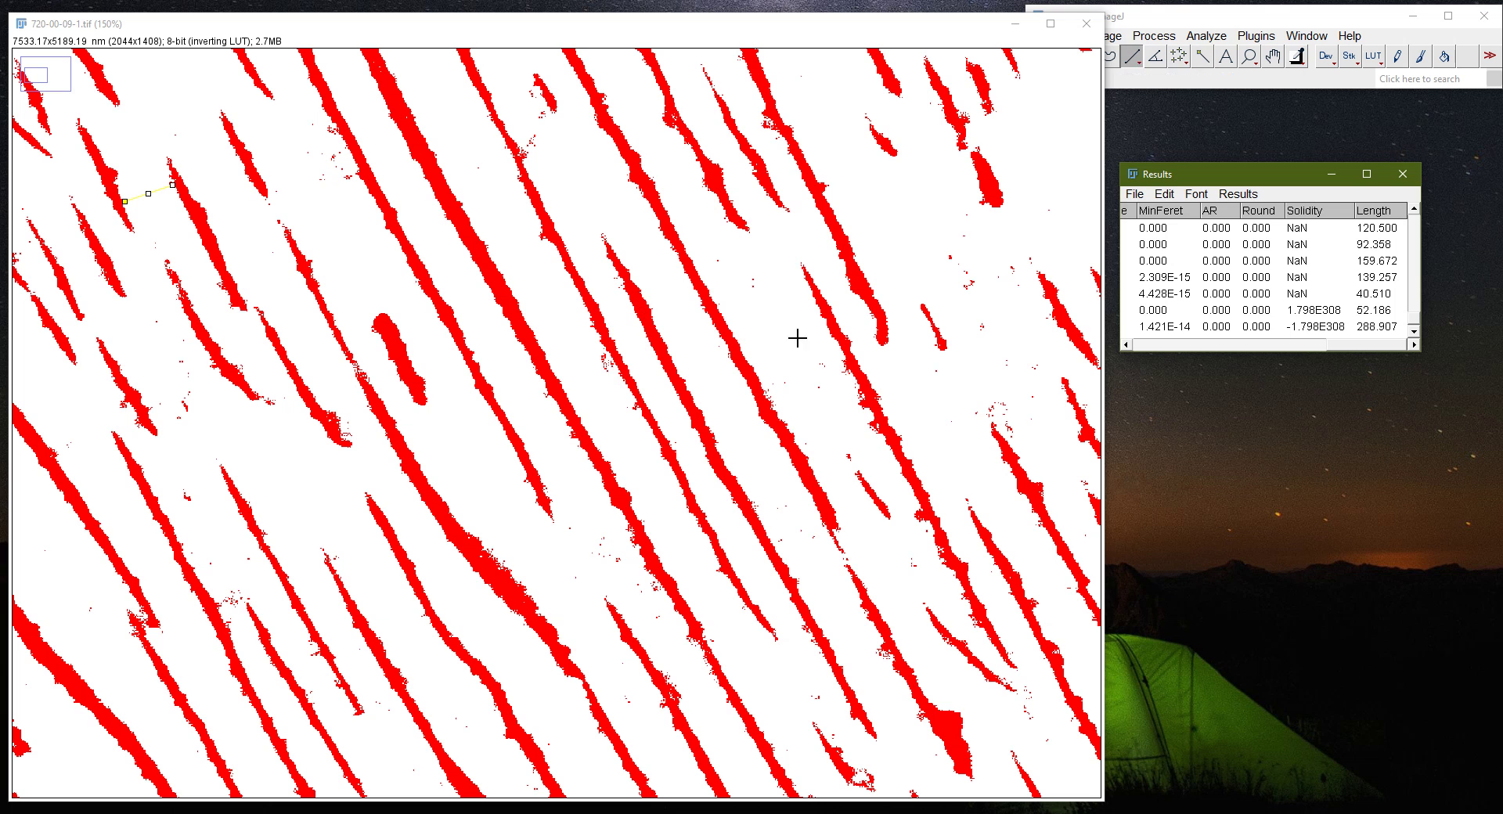
# - Save the line-measurement results table in the Fe-1C folder as 720-00-09-ILS.txt
pyautogui.click(1135, 194)
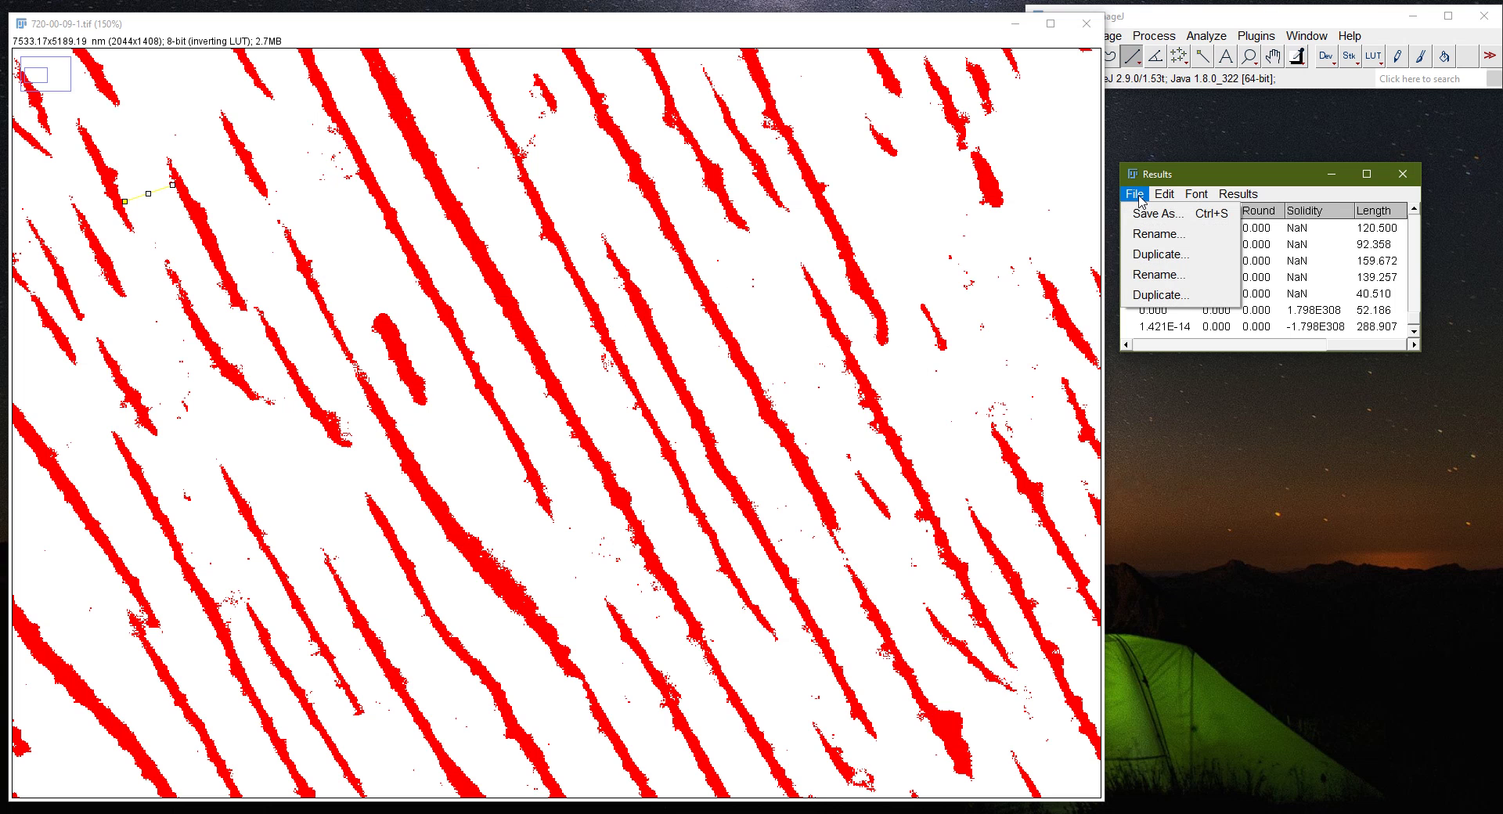
pyautogui.click(1147, 216)
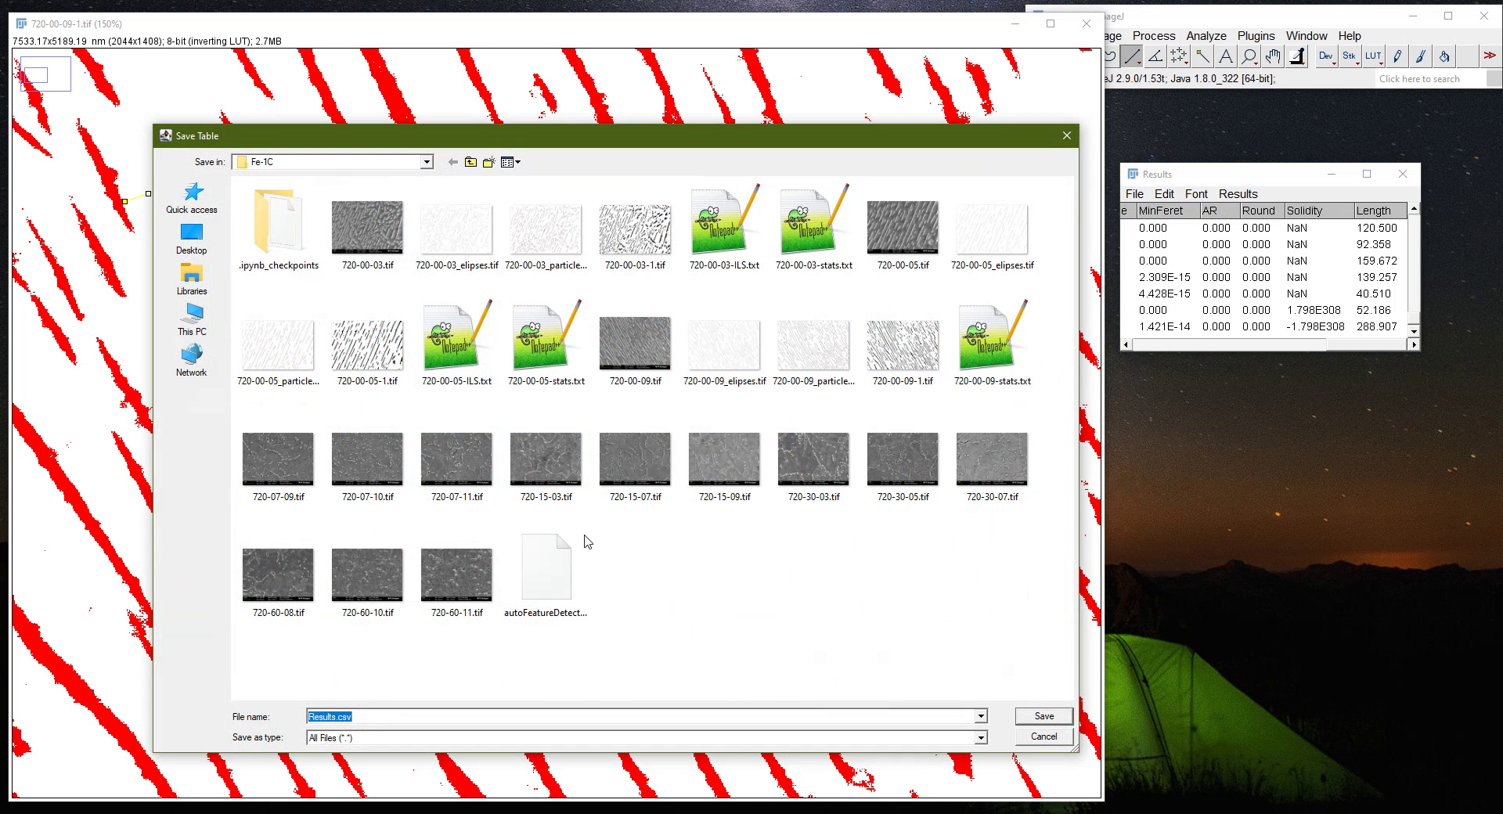
pyautogui.click(992, 341)
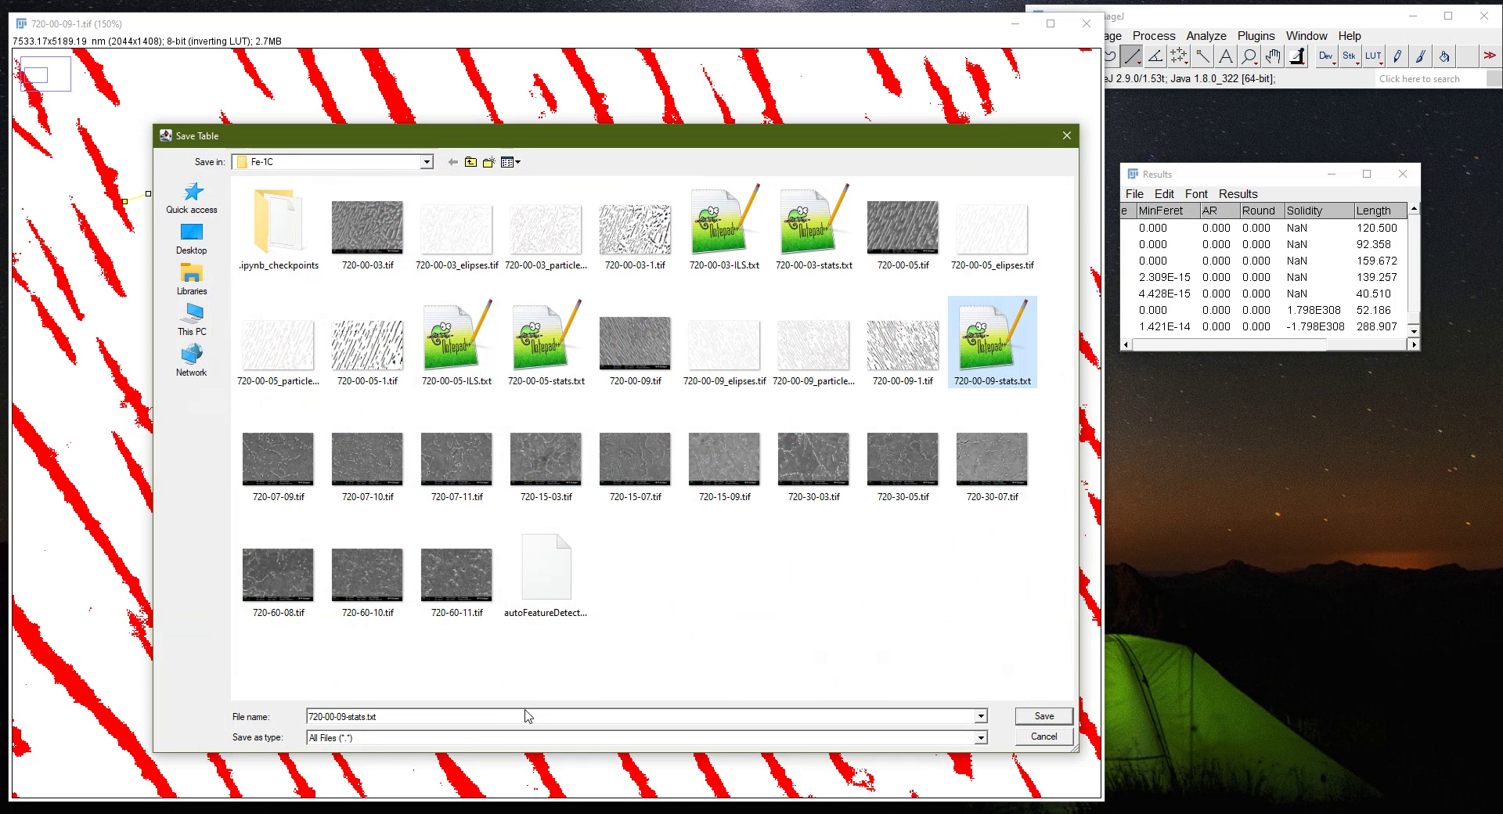
pyautogui.click(376, 716)
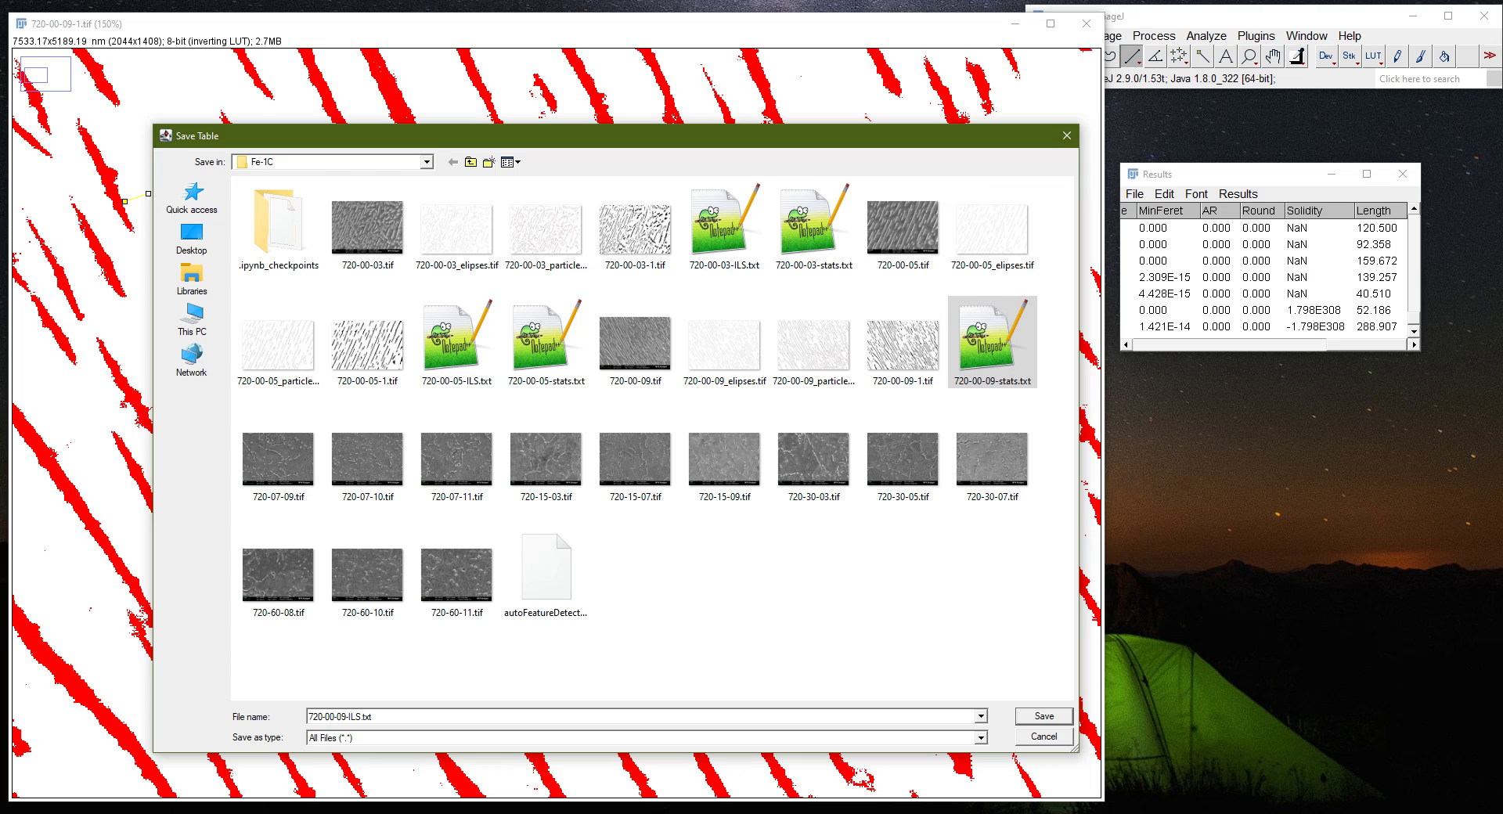
pyautogui.press('Return')
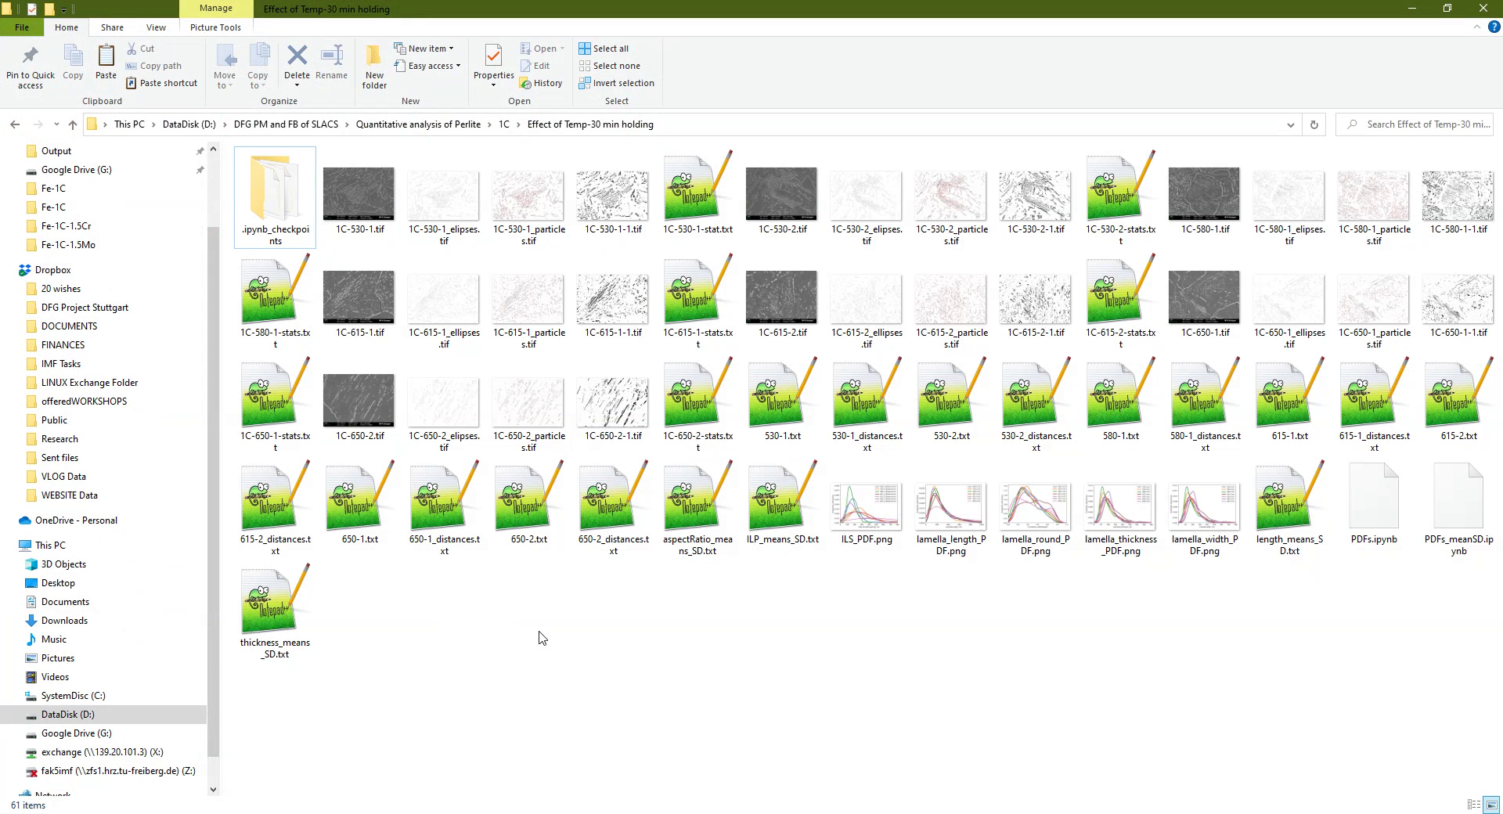
# - Switch to File Explorer and open the Fe-1C folder inside Quantitative analysis of SpherDegree
pyautogui.click(415, 124)
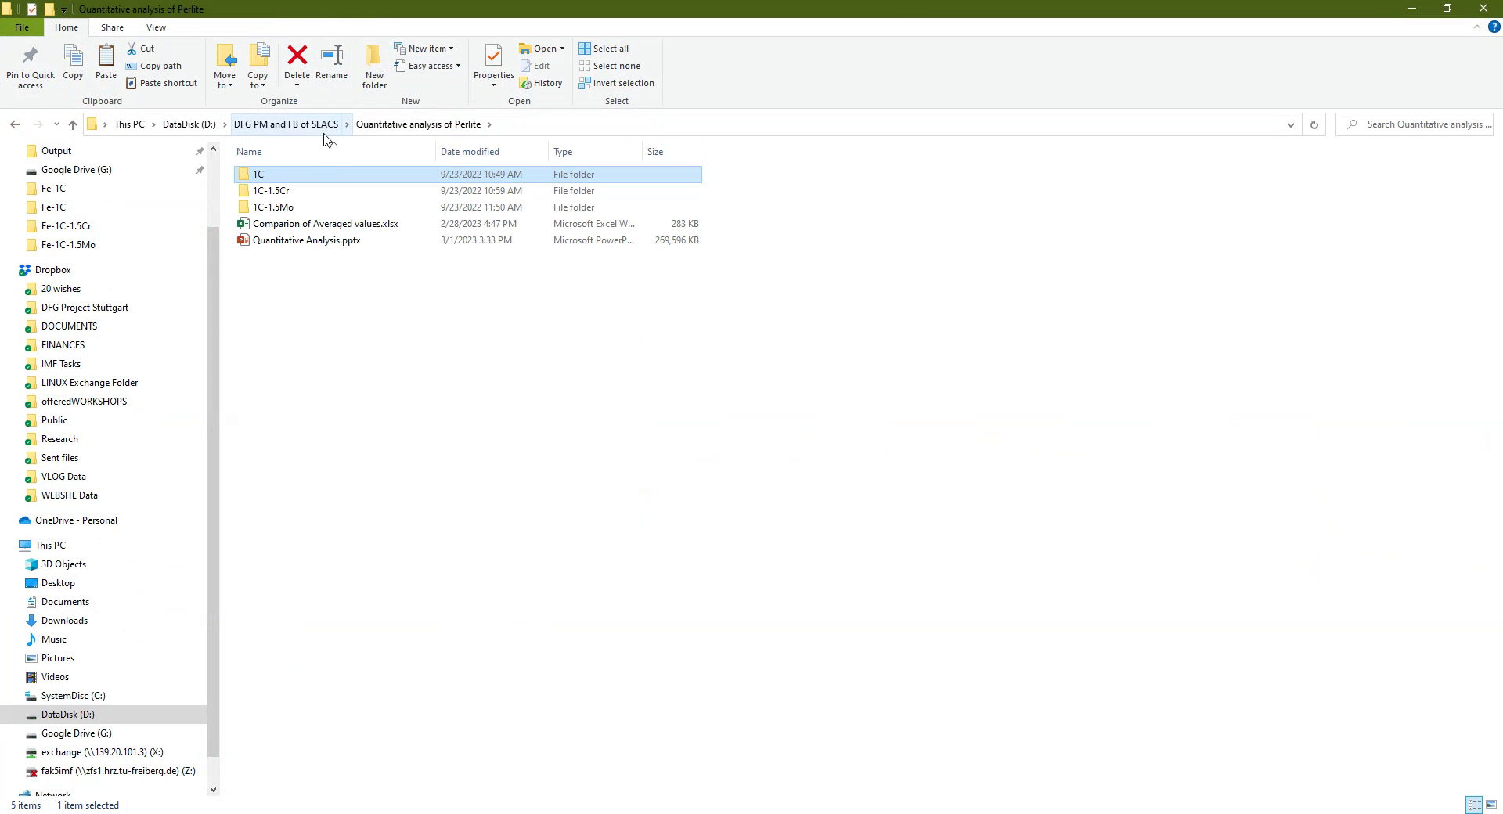
pyautogui.click(290, 124)
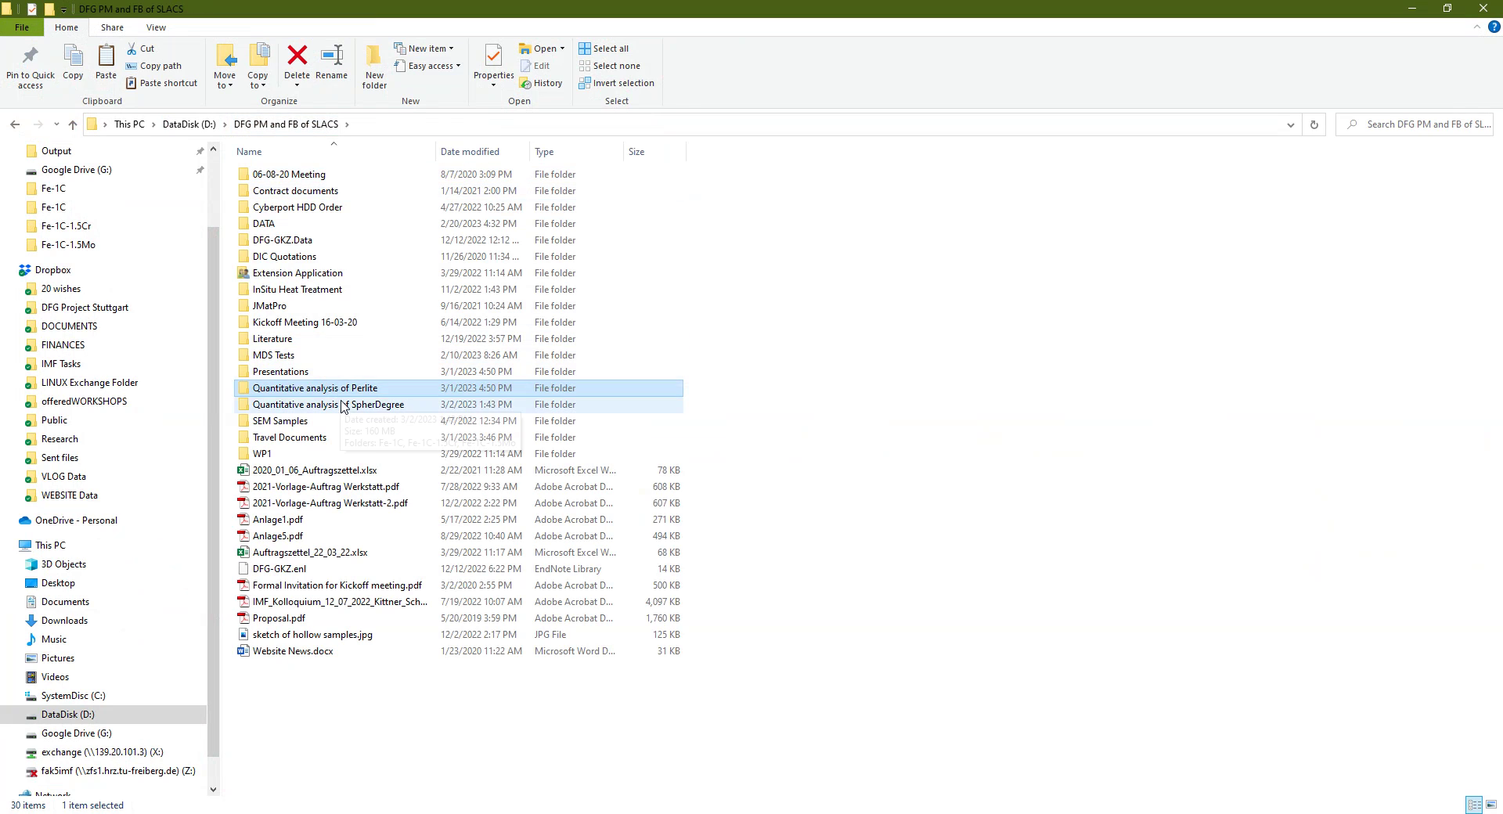
pyautogui.doubleClick(310, 390)
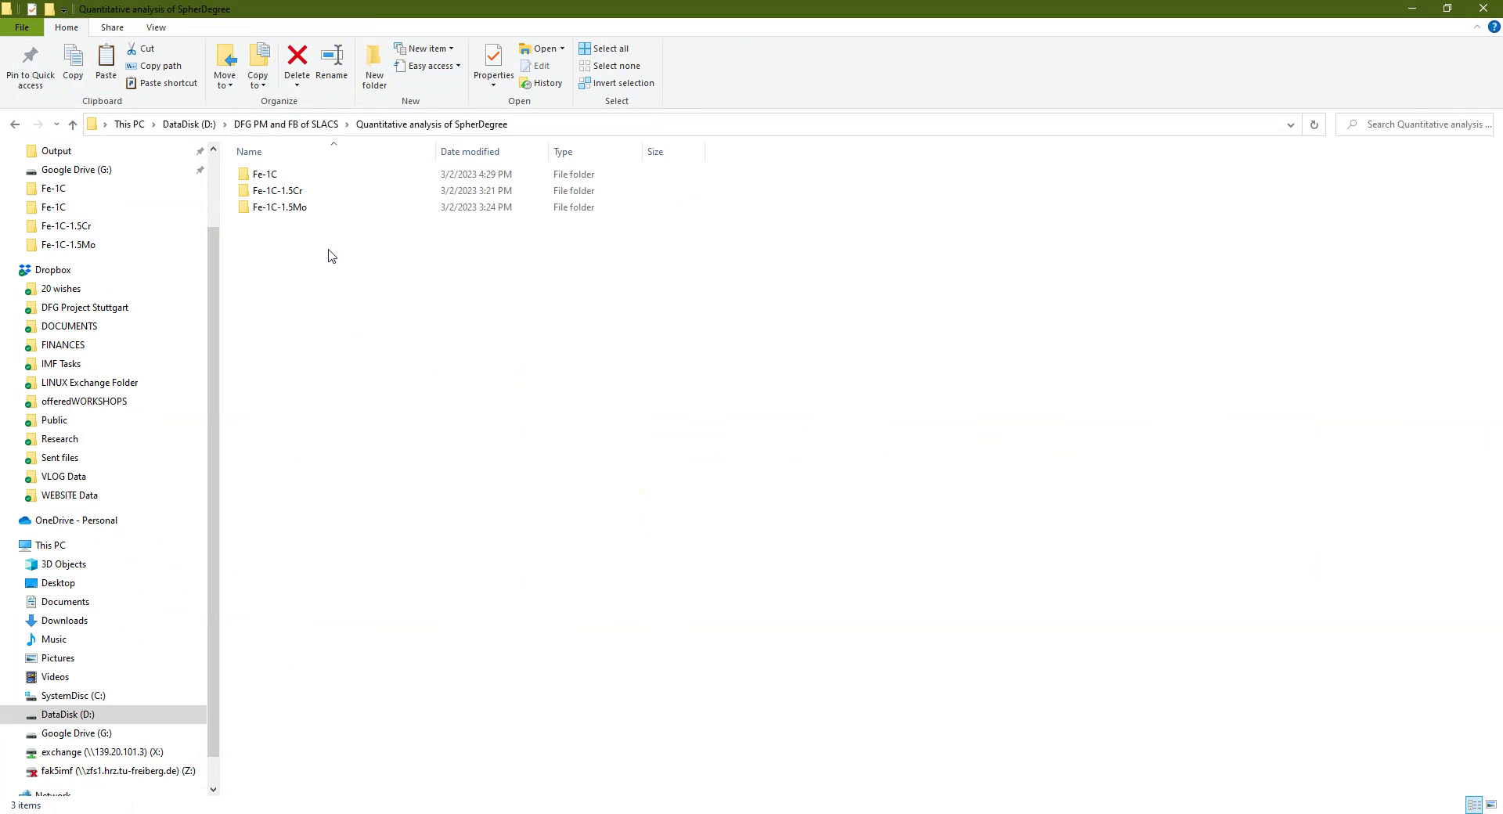
pyautogui.doubleClick(302, 174)
pyautogui.scroll(-2, 756, 451)
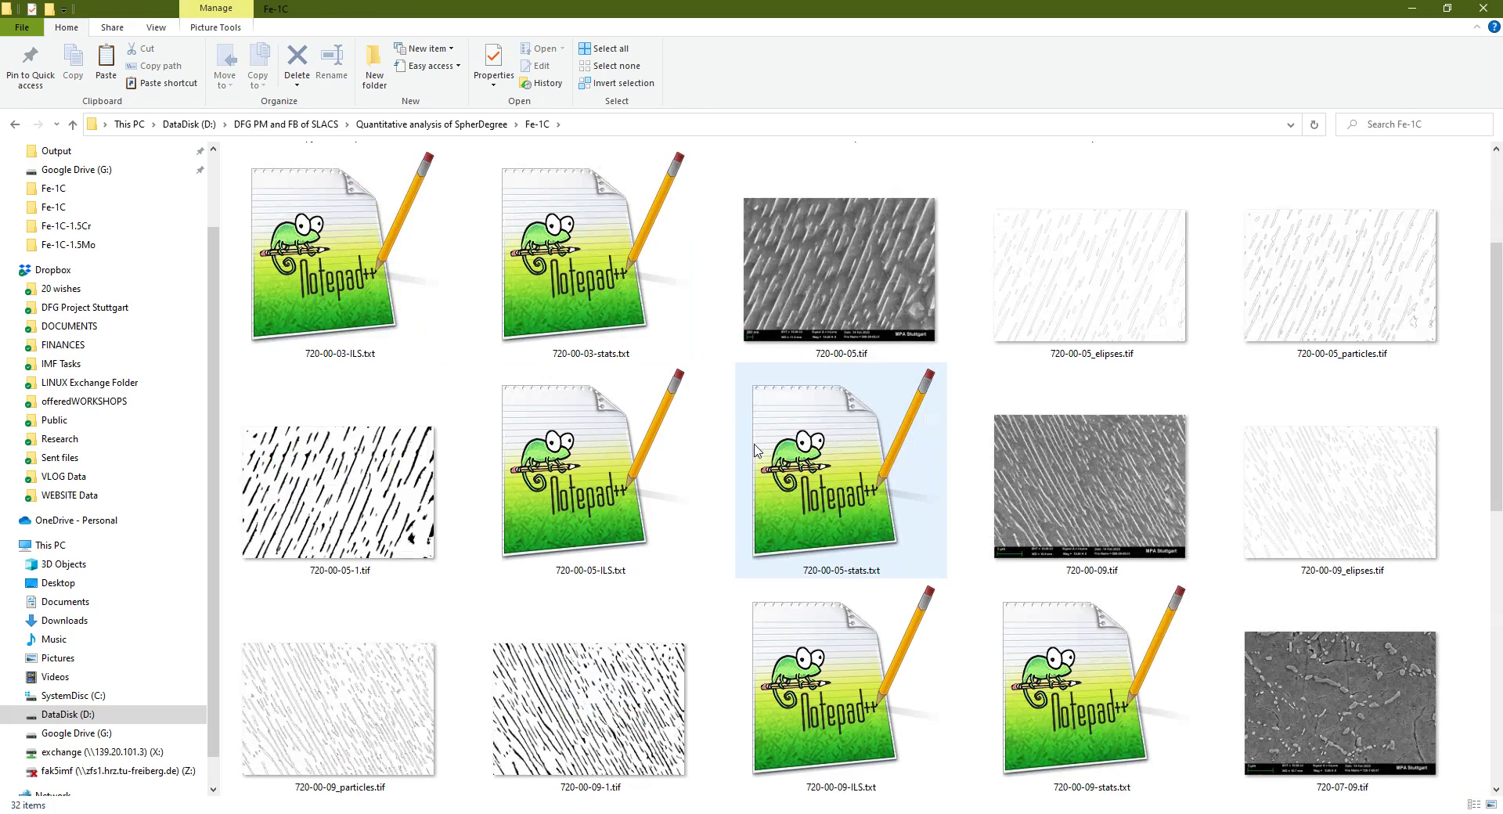
# - Open 720-00-05-ILS.txt in Notepad++, examine its line lengths and summary rows, and close the window
pyautogui.doubleClick(630, 535)
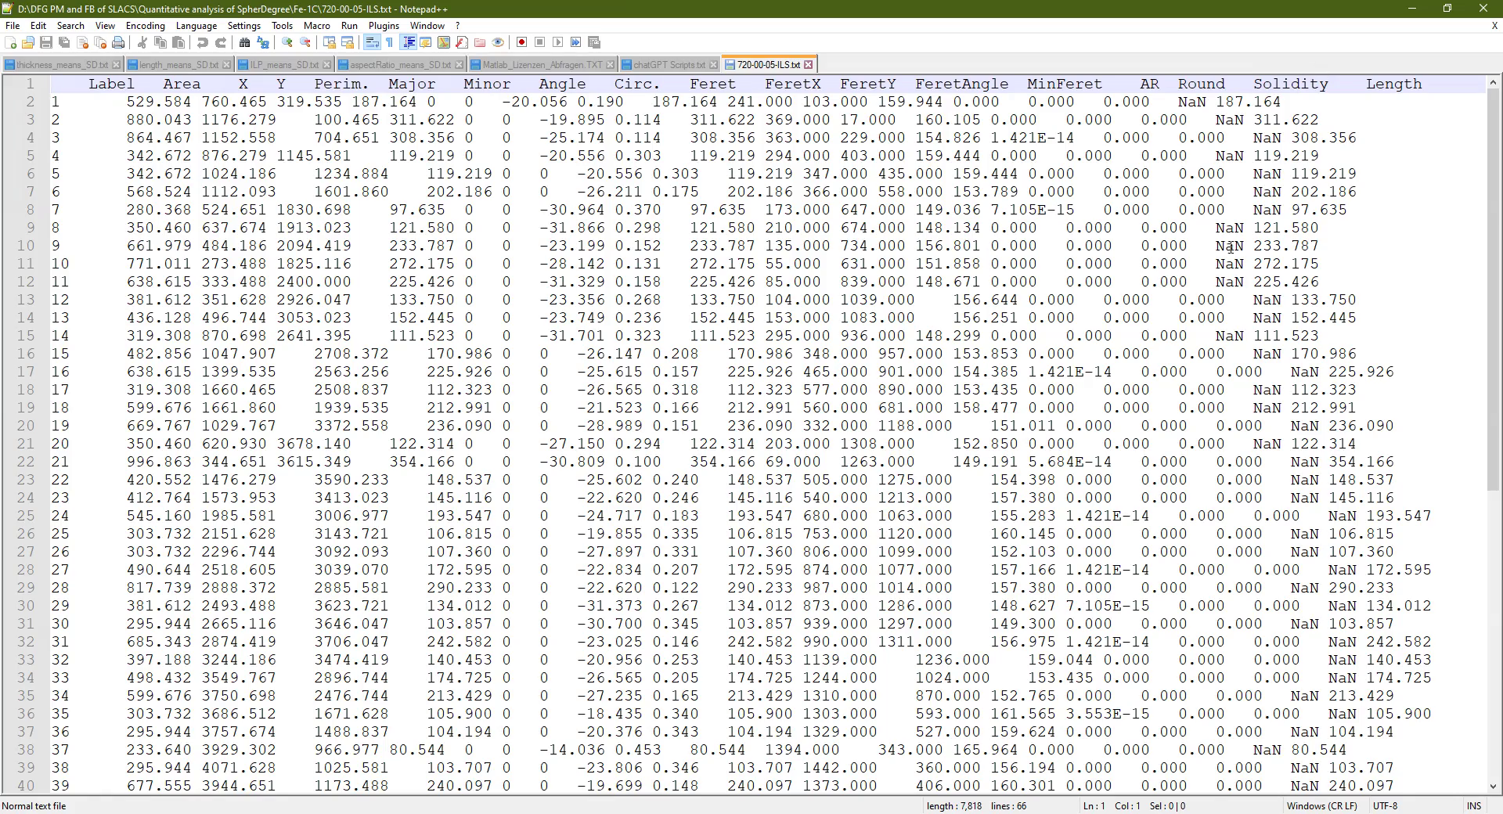
pyautogui.scroll(-10, 1333, 368)
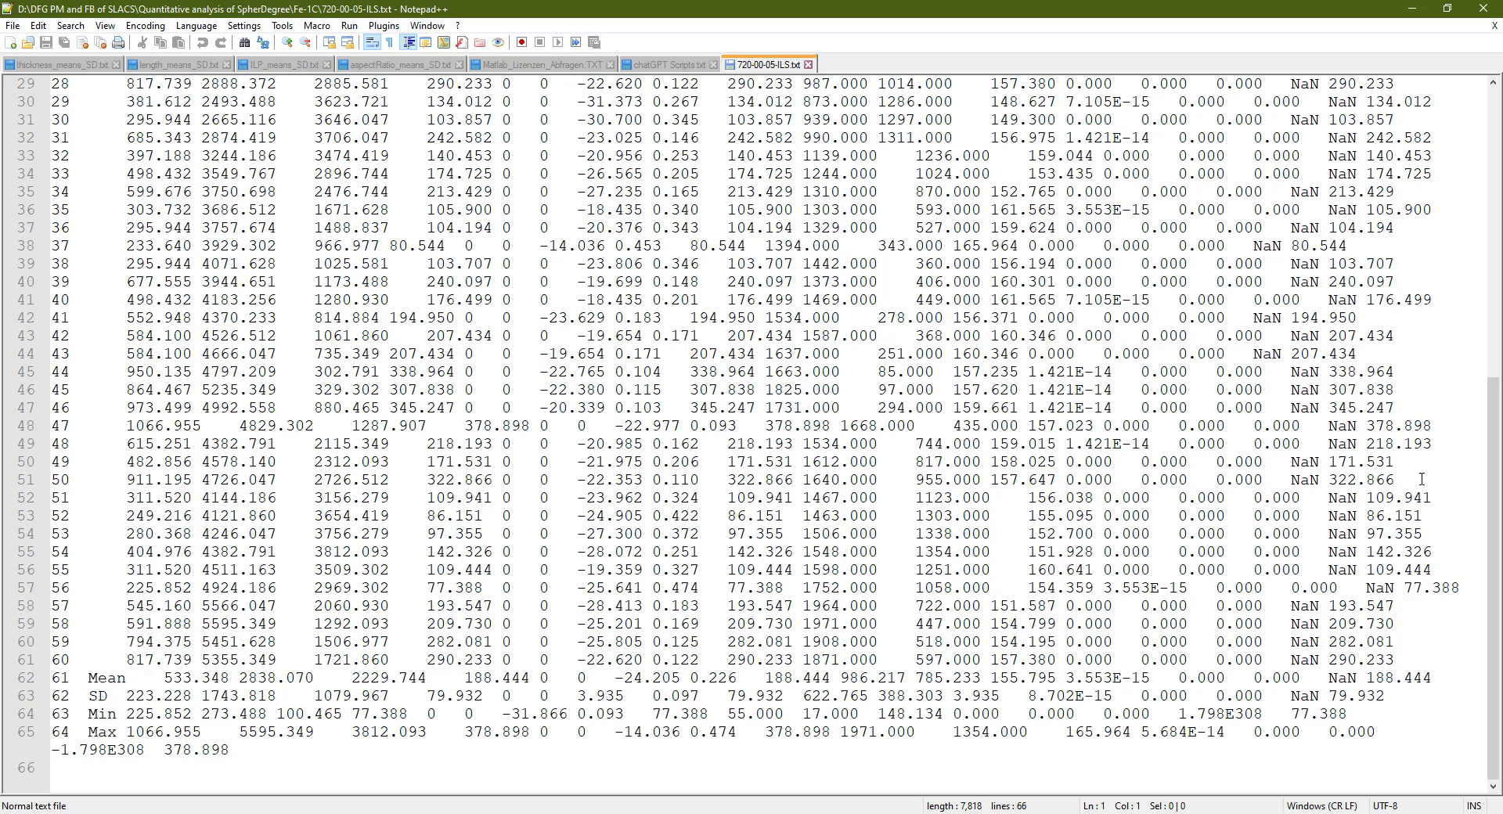
pyautogui.scroll(10, 1422, 479)
pyautogui.click(1486, 9)
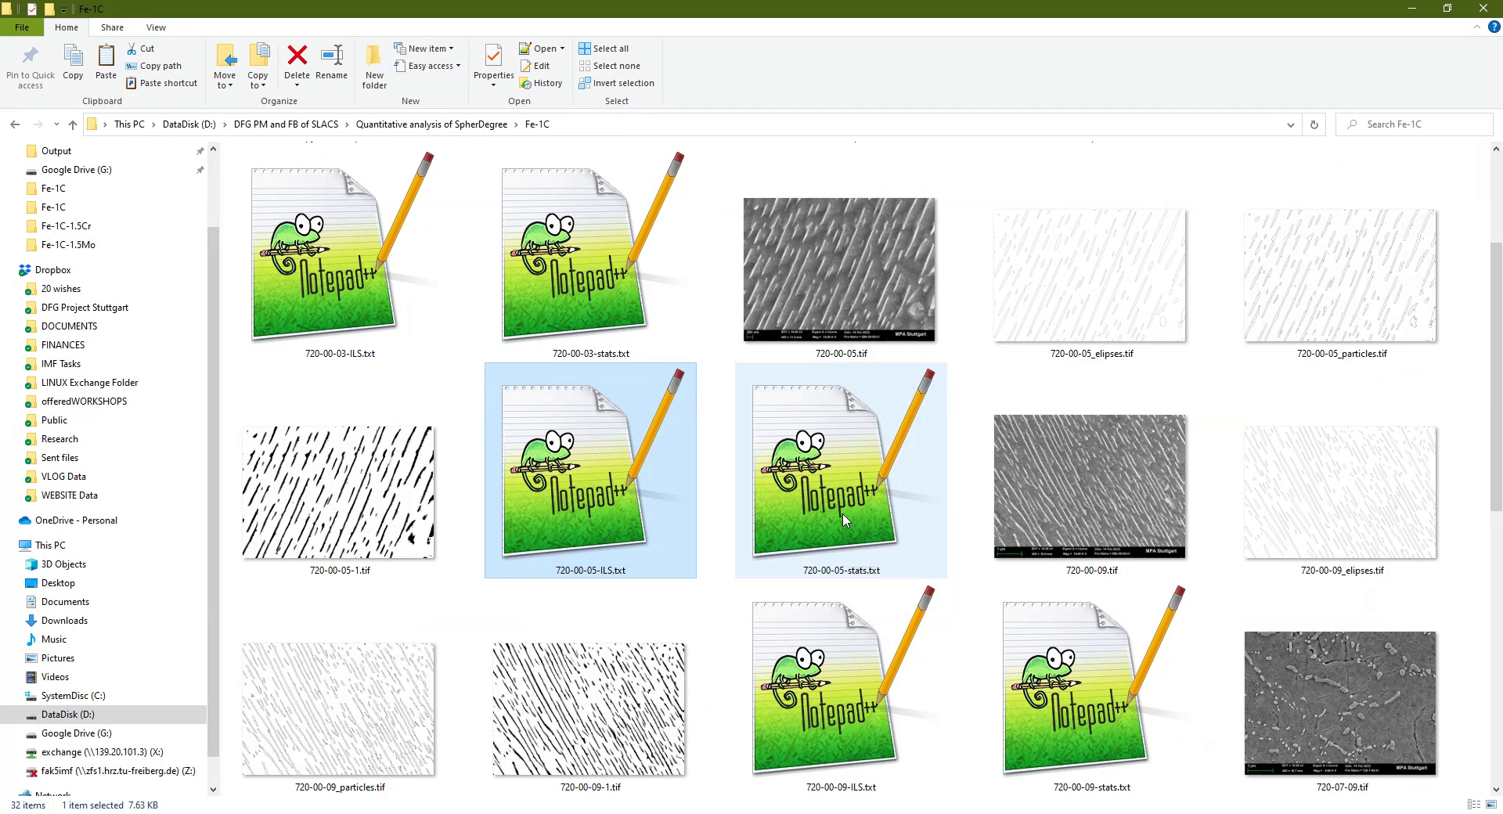
# - Open the saved 720-00-09-ILS.txt in Notepad++ and switch back to the Fe-1C folder
pyautogui.scroll(-5, 843, 519)
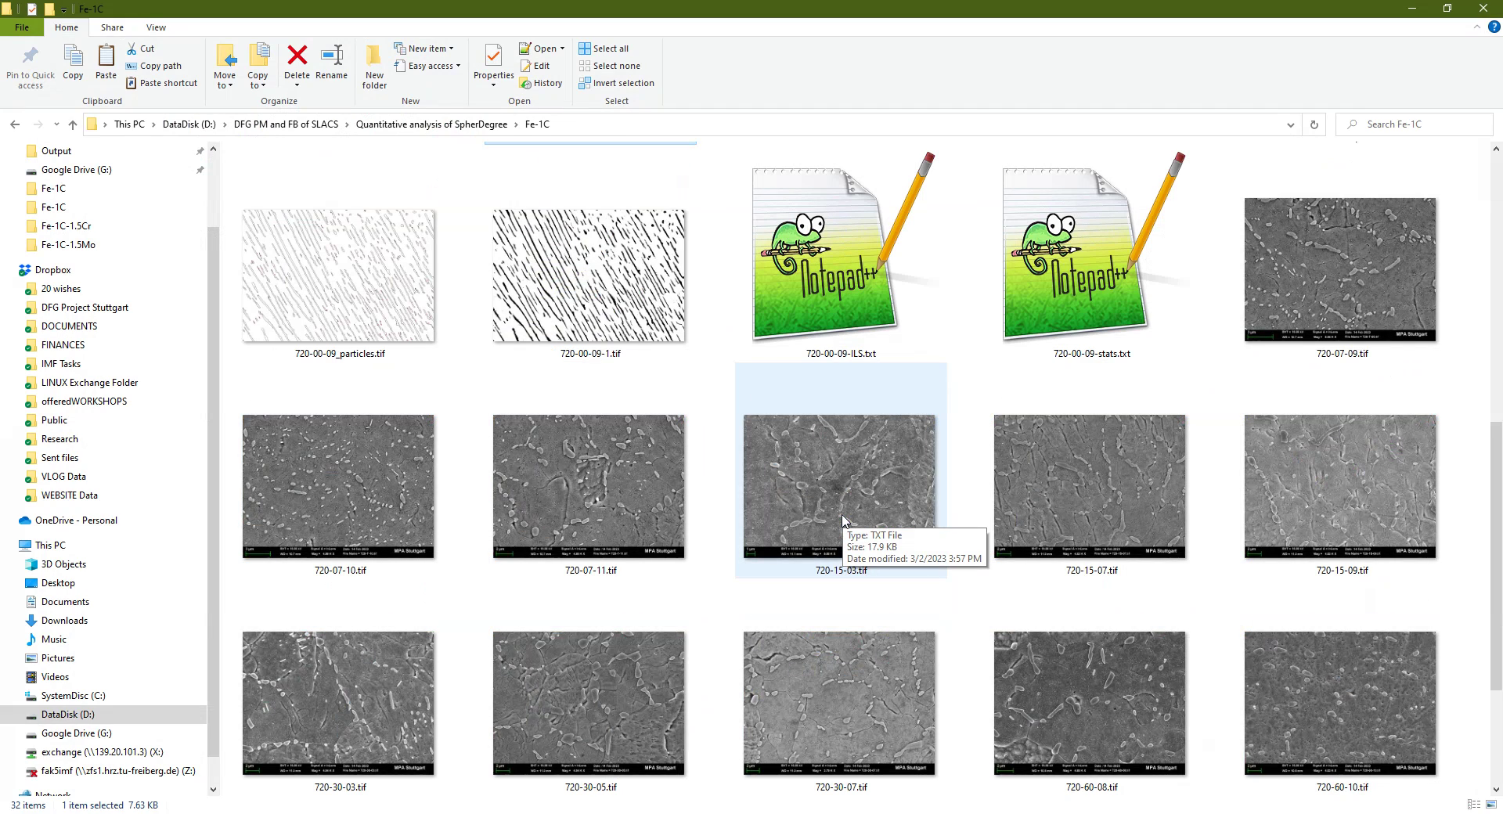
pyautogui.doubleClick(855, 299)
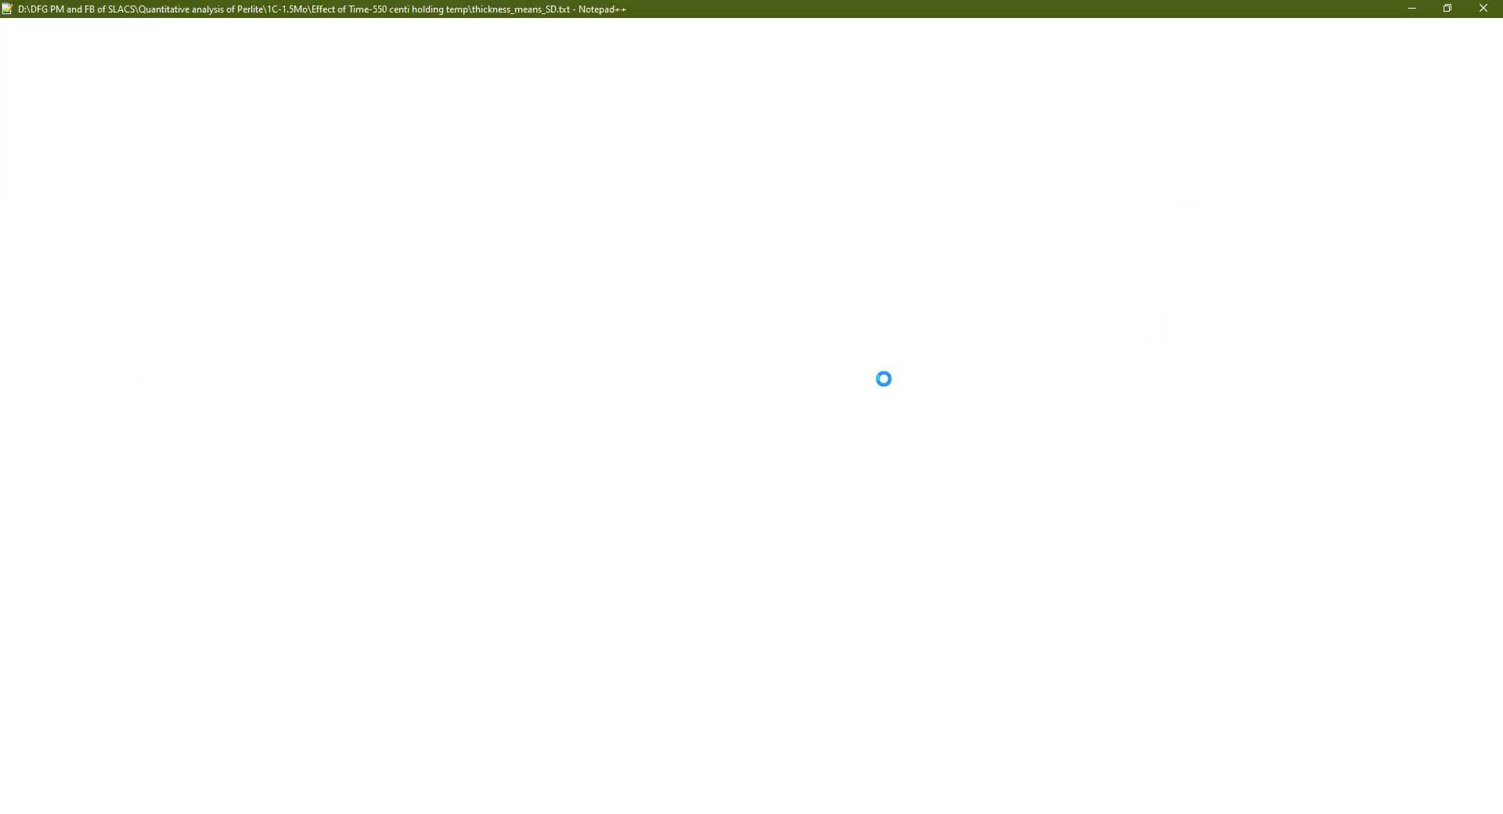
pyautogui.hotkey('alt', 'Tab')
# - Open 720-00-09-stats.txt, examine its particle measurements, and close Notepad++
pyautogui.doubleClick(1107, 299)
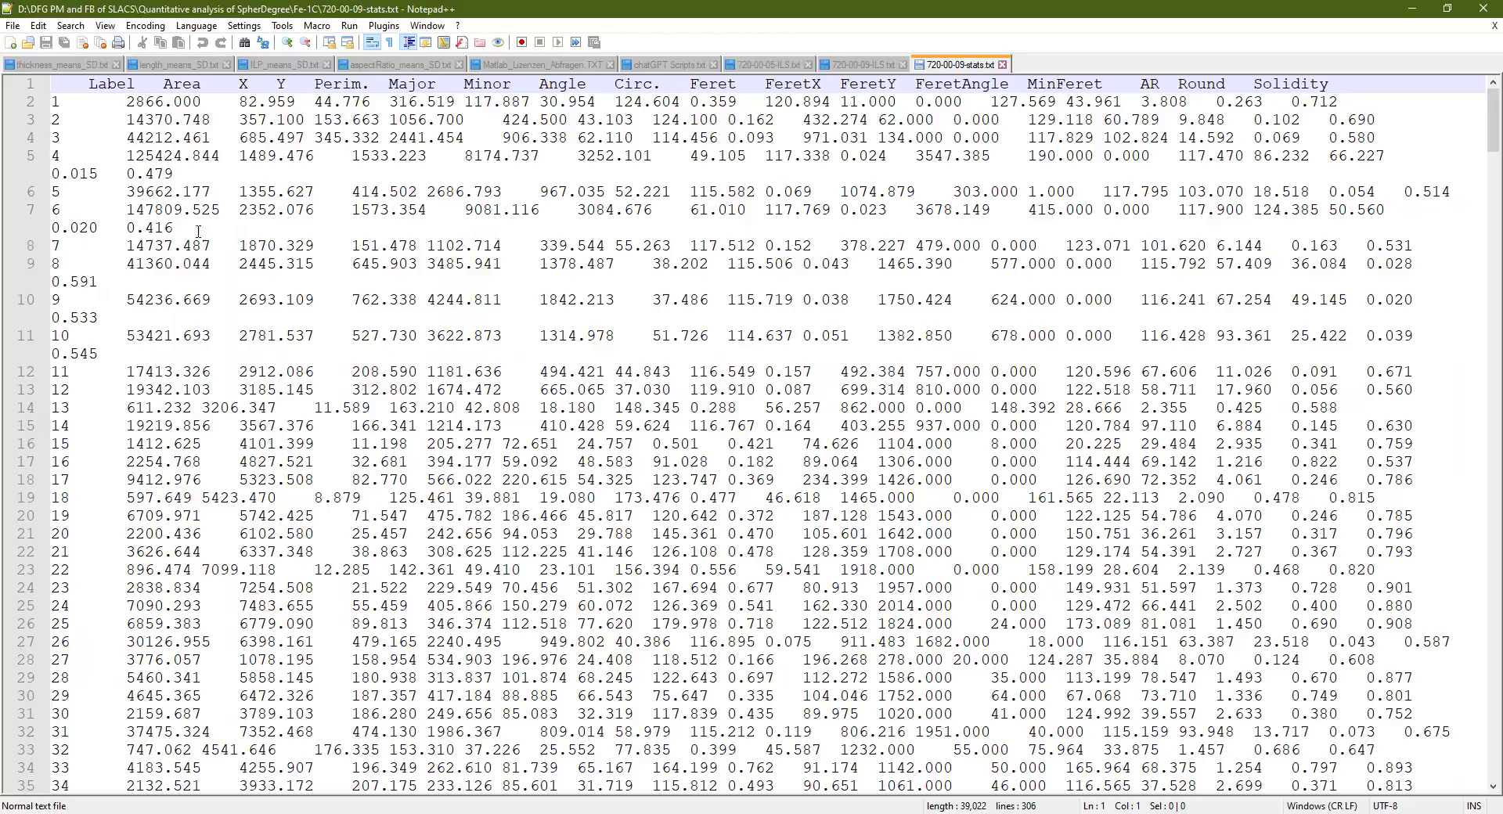
pyautogui.scroll(-20, 1454, 302)
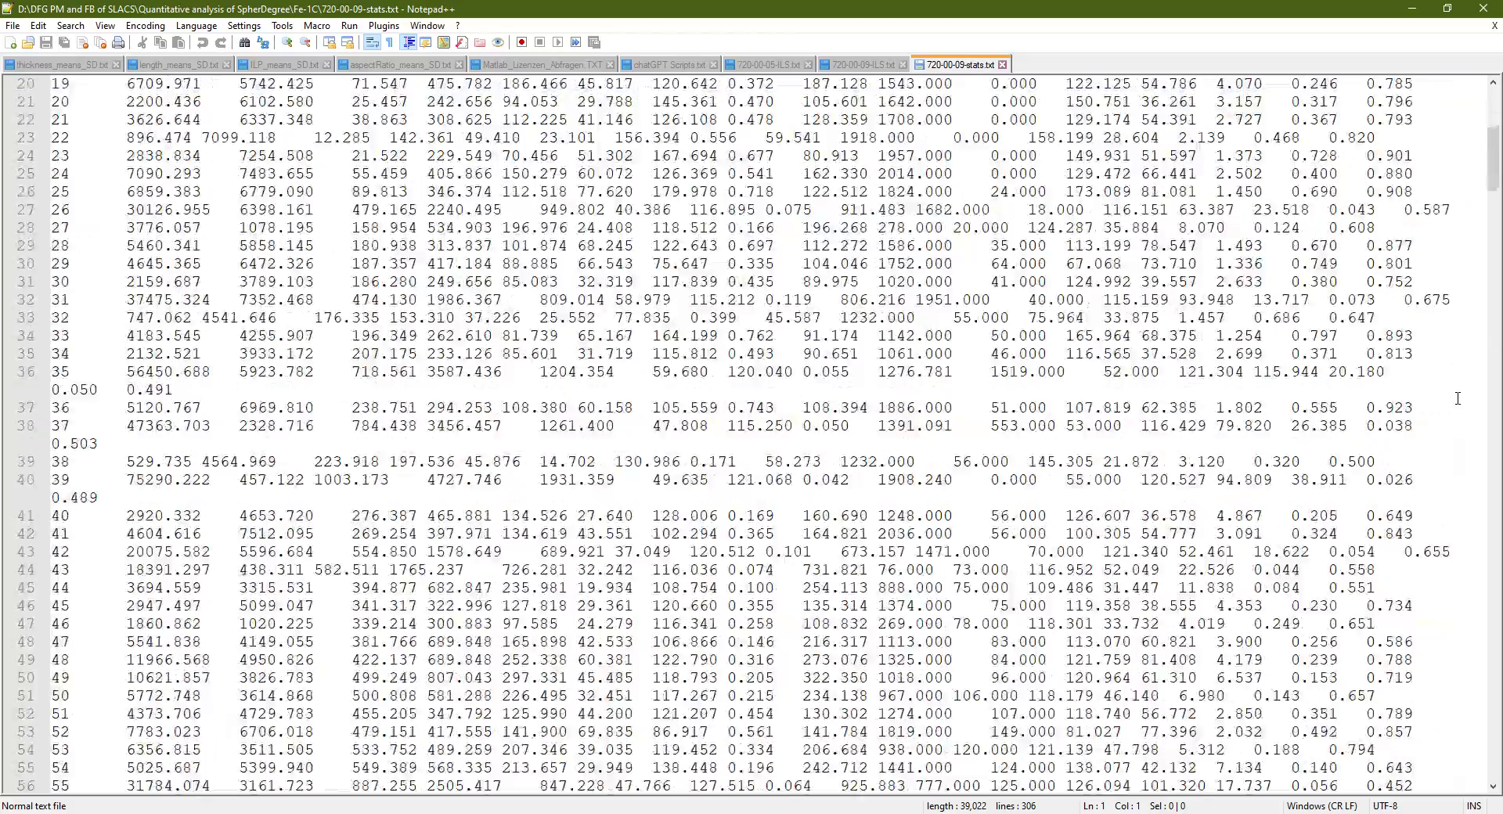
pyautogui.scroll(-5, 1457, 398)
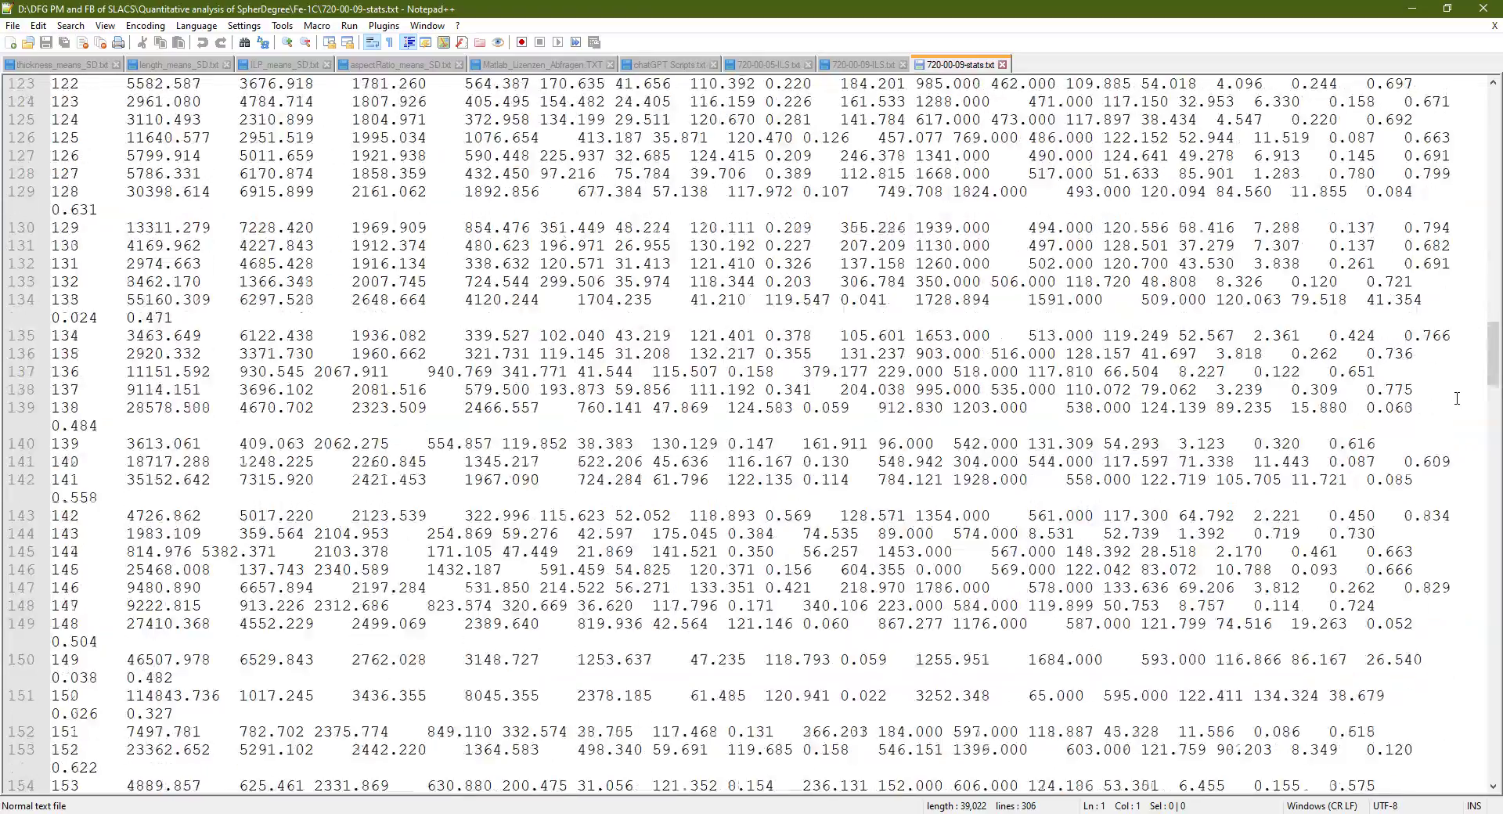
pyautogui.moveTo(1493, 353); pyautogui.dragTo(1493, 117)
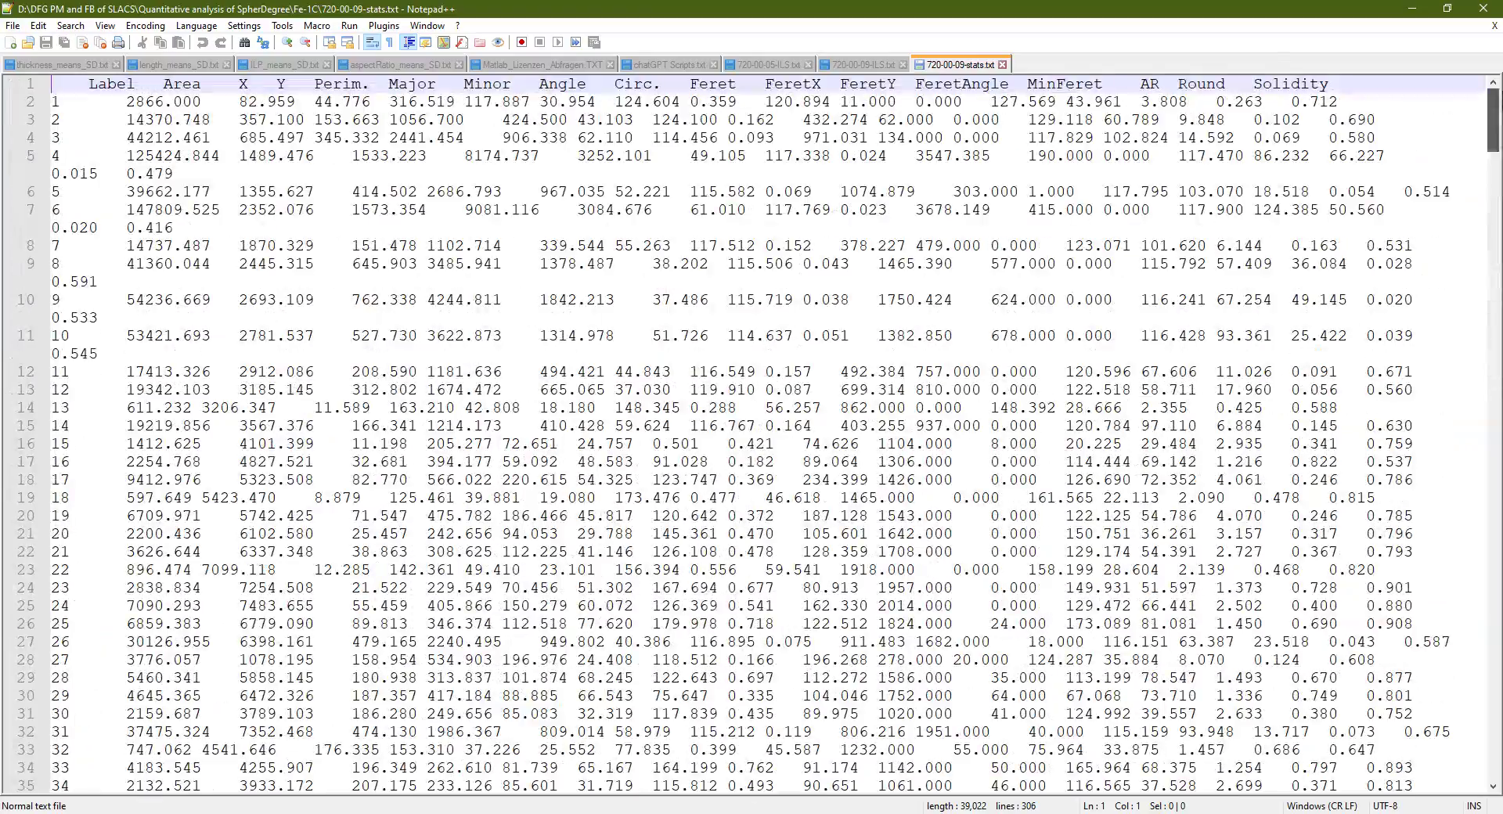
pyautogui.click(1484, 9)
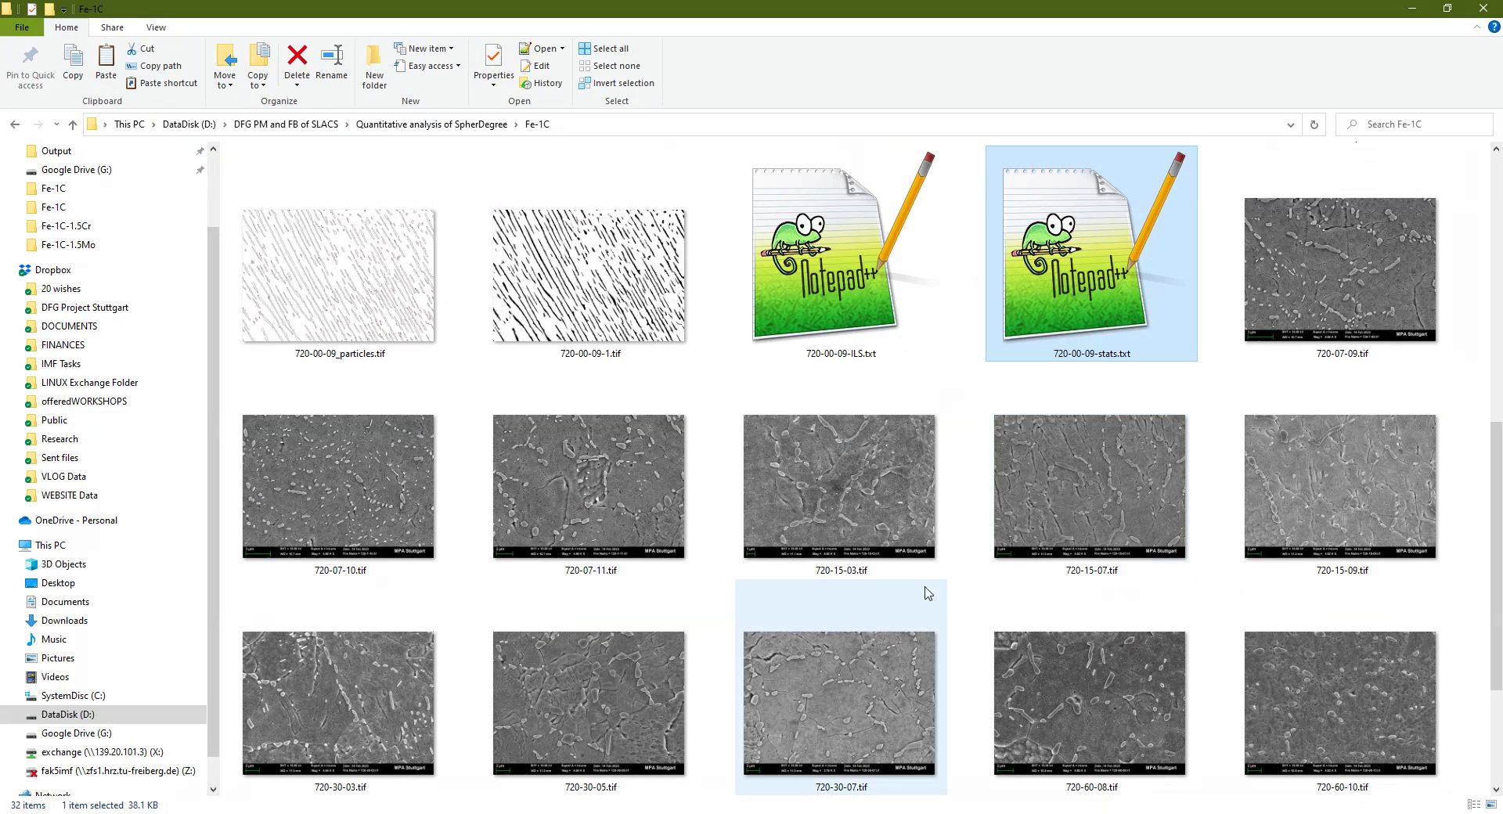
# - Return to Fiji and enlarge the 720-00-09-1.tif window so that it shows the whole thresholded image
pyautogui.click(1412, 9)
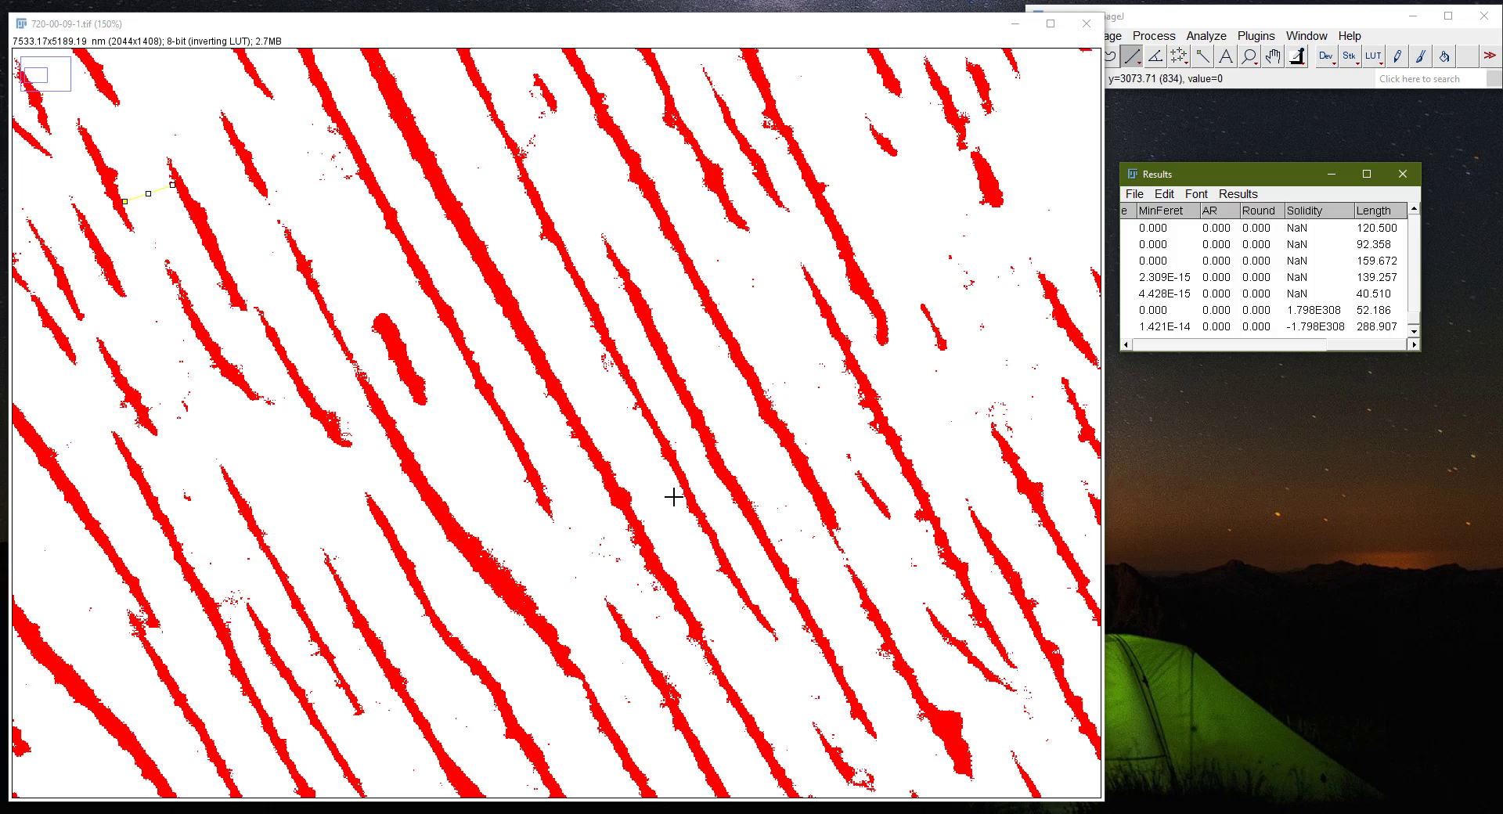
pyautogui.press('-')
pyautogui.press('-')
pyautogui.press('-')
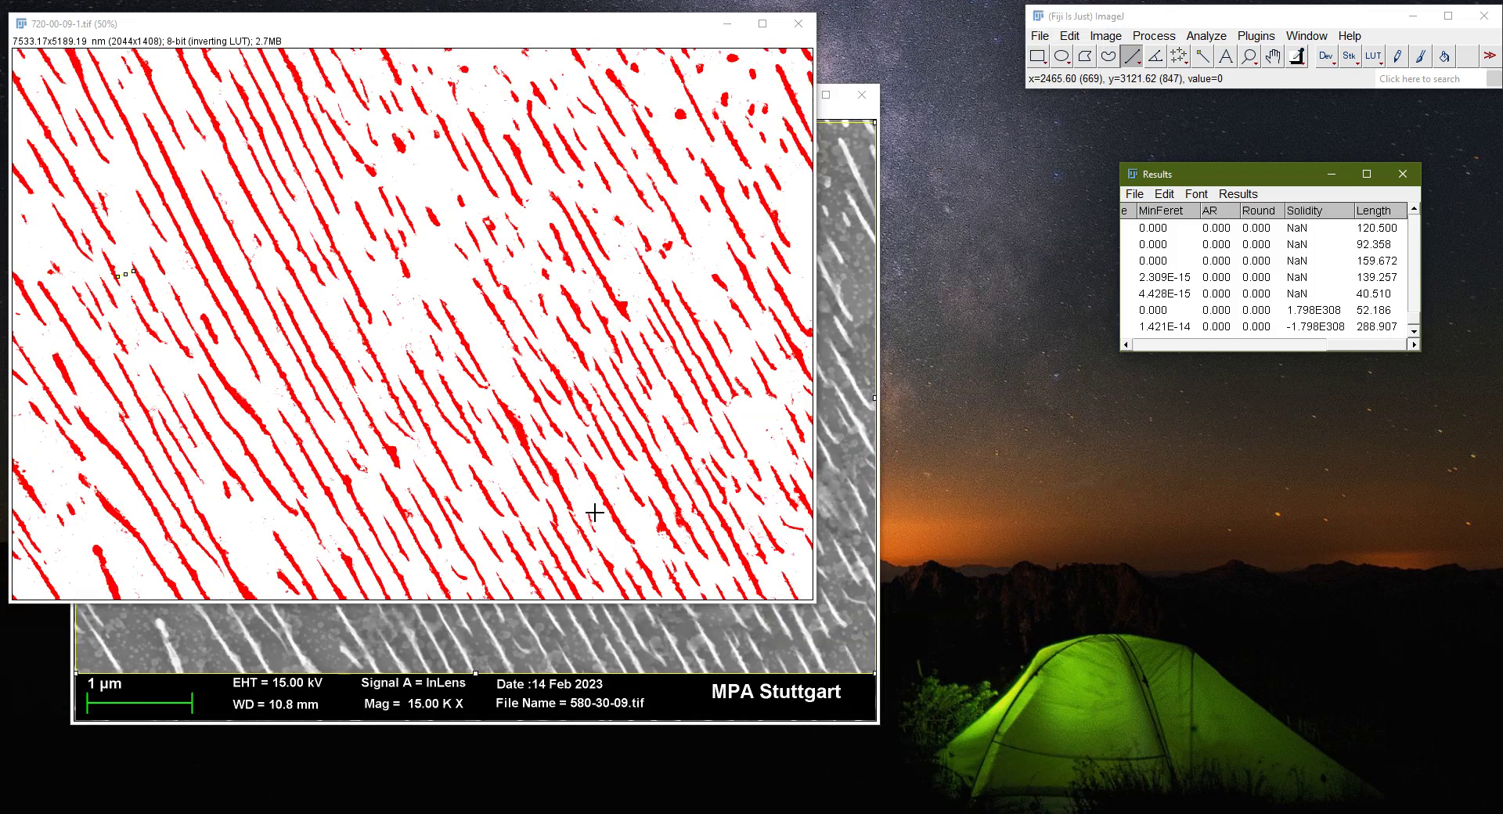
pyautogui.press('+')
pyautogui.press('-')
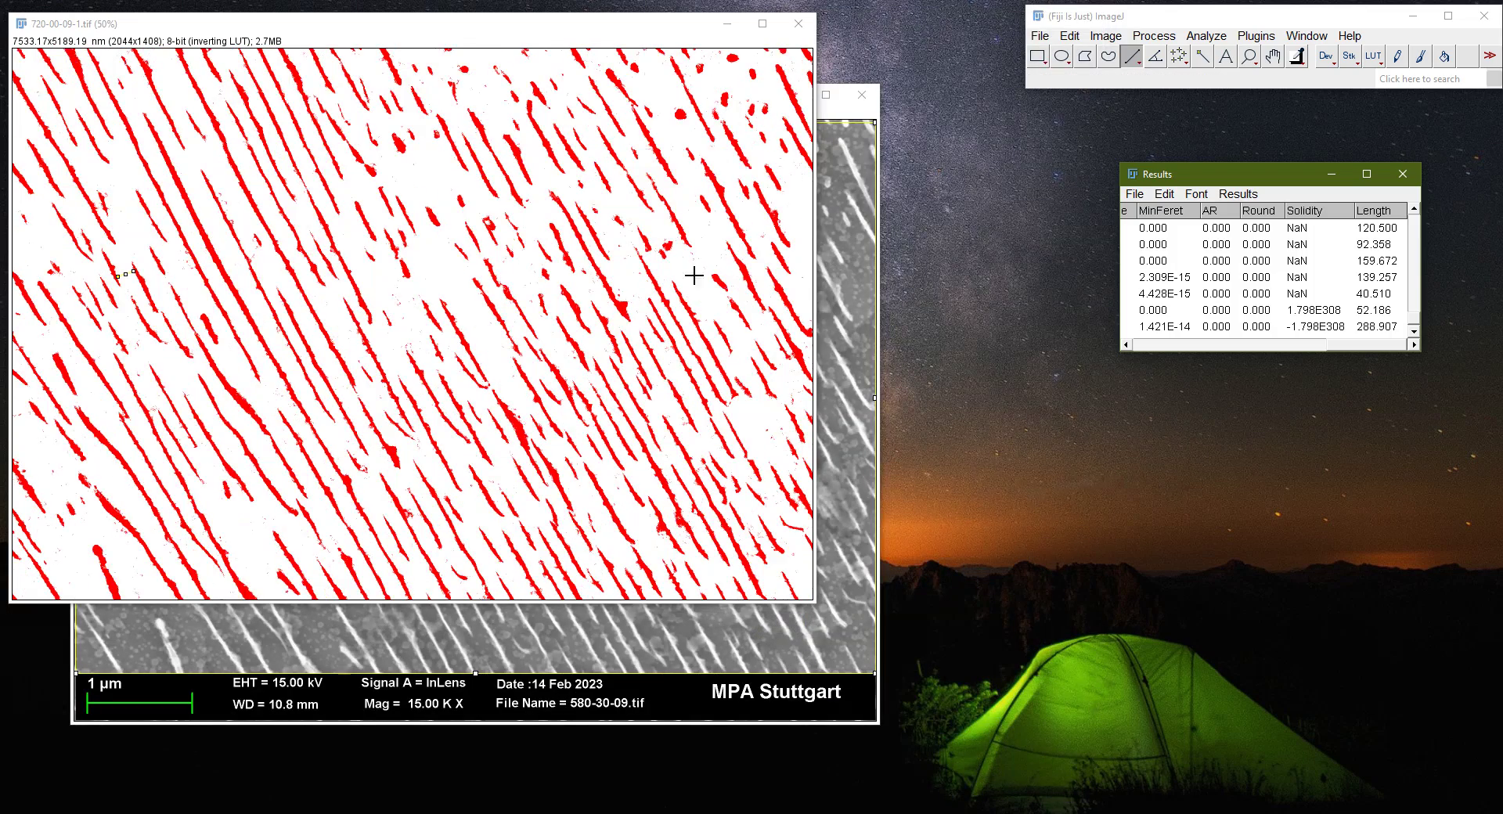
pyautogui.click(763, 23)
pyautogui.moveTo(798, 36); pyautogui.dragTo(607, 23)
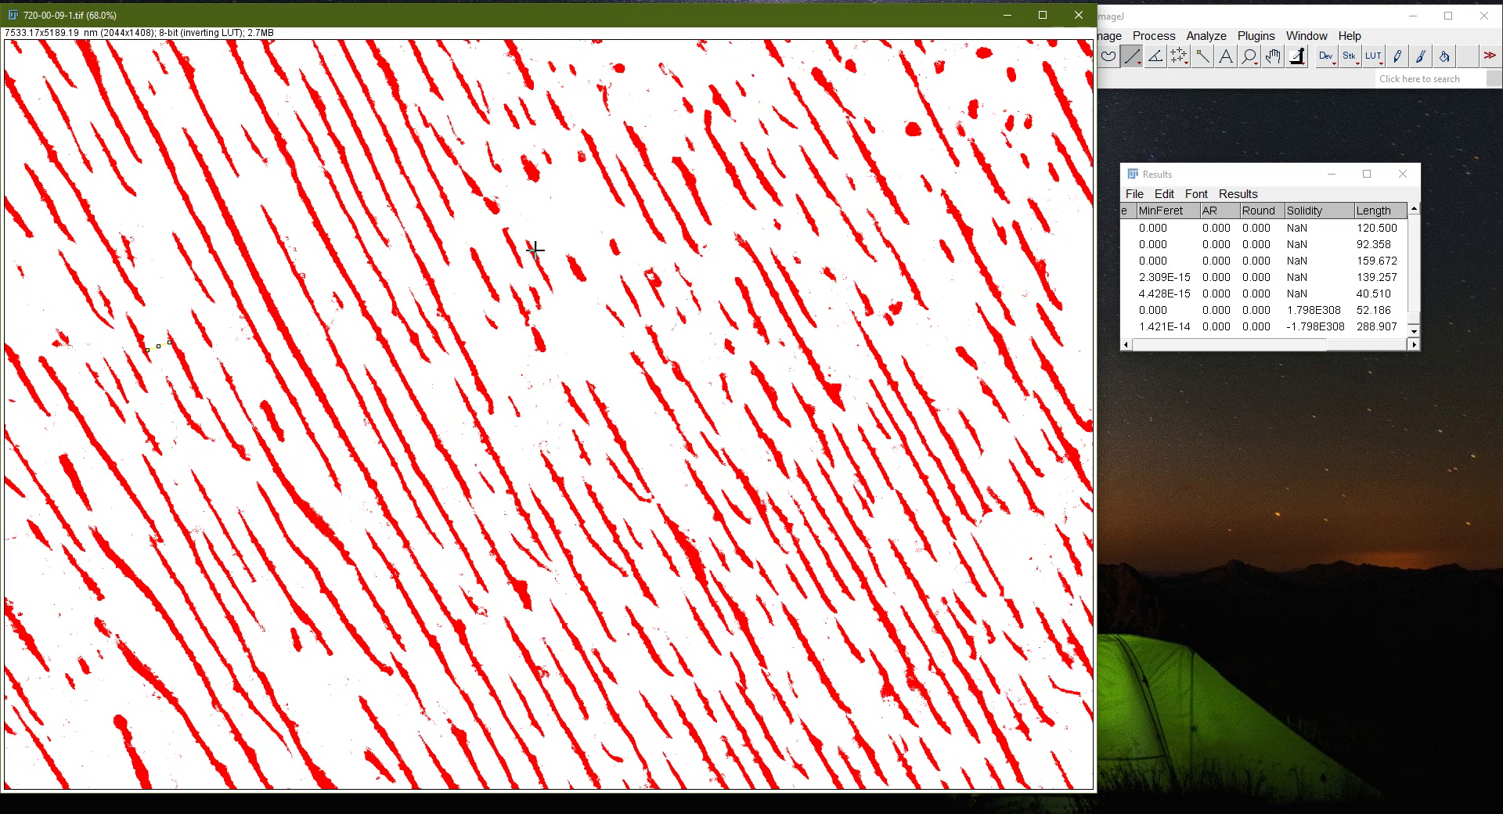